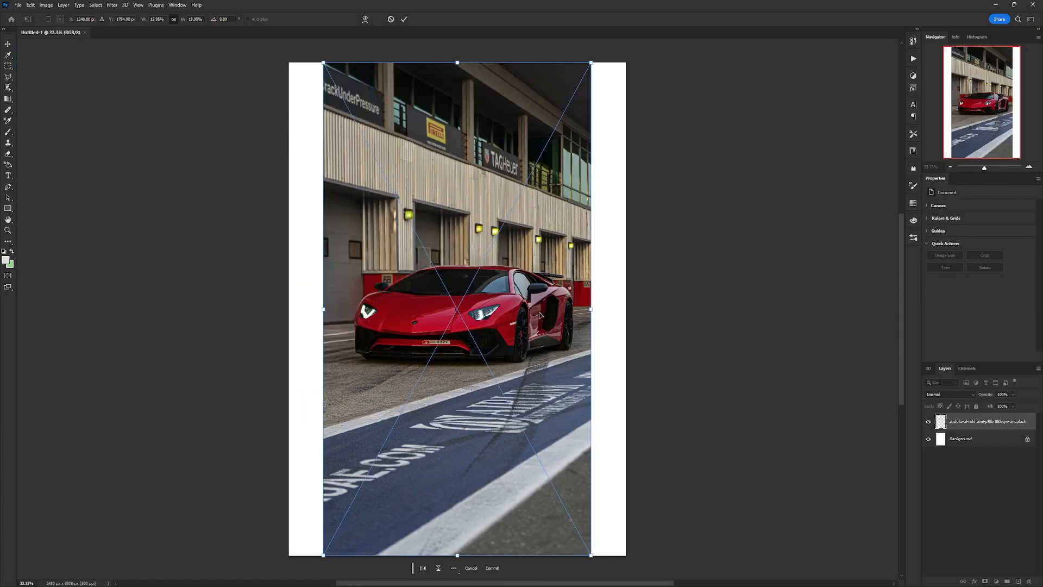
# - Commit the placed car photo and set up the Line tool with a red ff0000 fill
pyautogui.press('Return')
pyautogui.rightClick(7, 209)
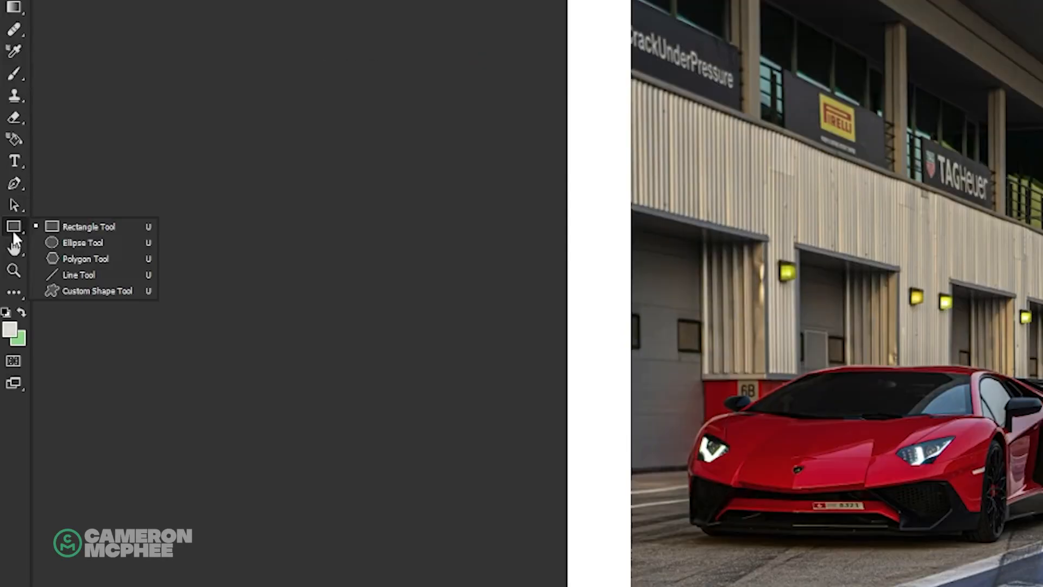
pyautogui.click(82, 275)
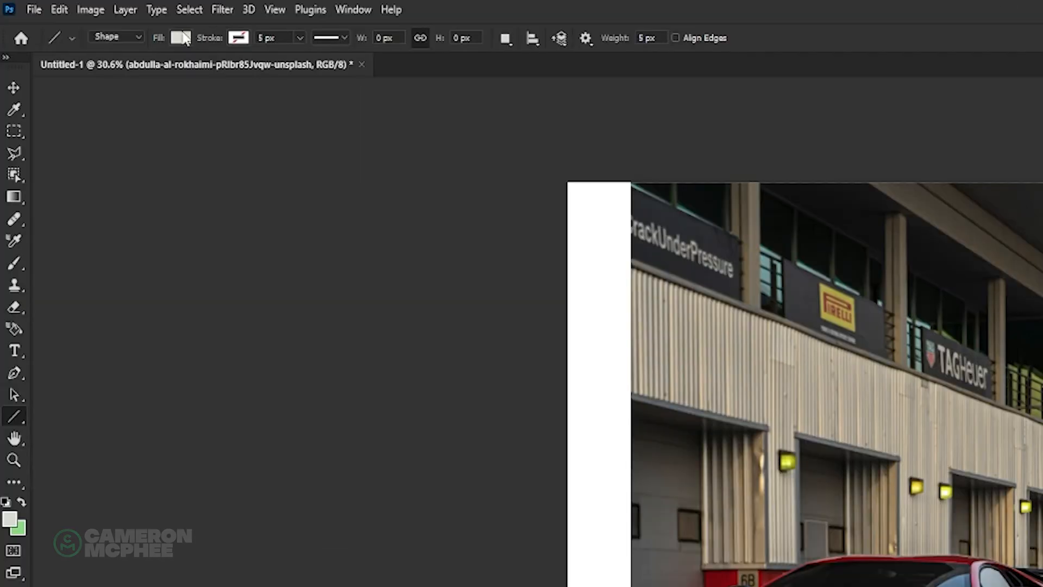
pyautogui.click(91, 19)
pyautogui.click(281, 69)
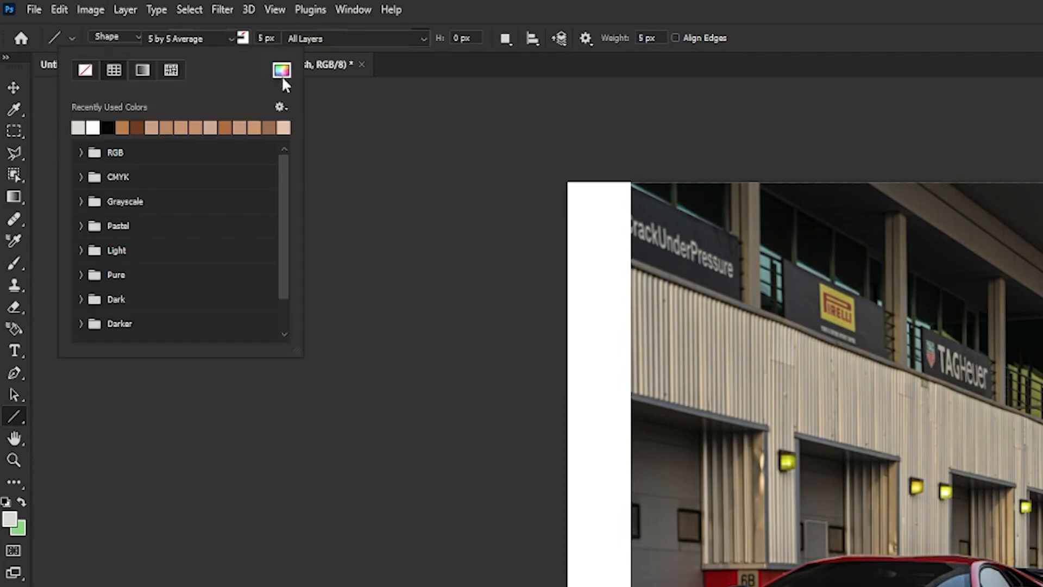
pyautogui.write('ded5d5')
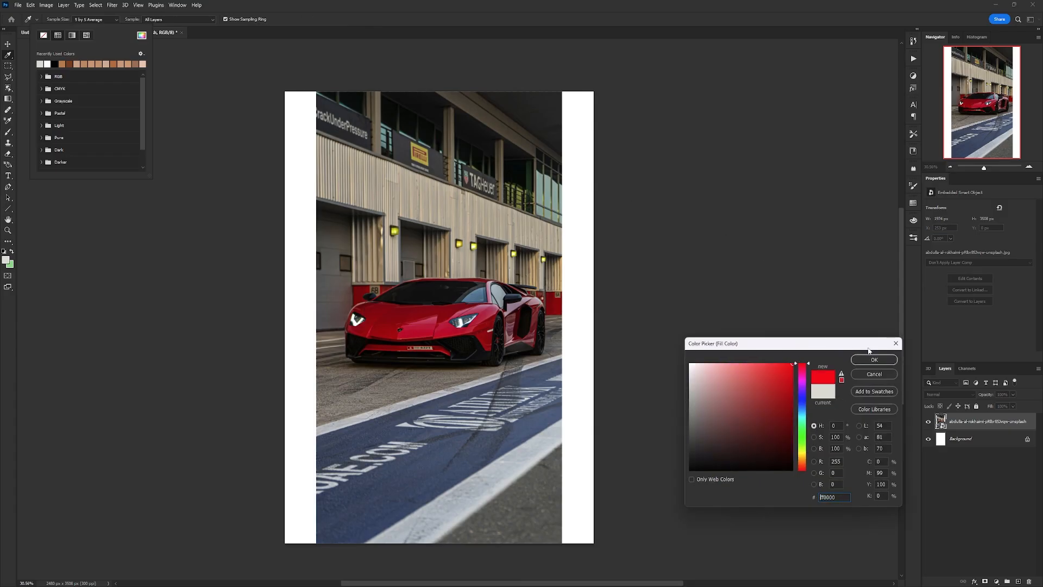
pyautogui.click(871, 360)
# - Draw five red guide lines along the building and ground perspective and across the horizon of the car photo
pyautogui.moveTo(315, 133)
pyautogui.mouseDown()
pyautogui.moveTo(892, 354)
pyautogui.moveTo(841, 354)
pyautogui.mouseUp()
pyautogui.moveTo(259, 196); pyautogui.dragTo(796, 345)
pyautogui.moveTo(166, 428)
pyautogui.mouseDown()
pyautogui.moveTo(703, 250)
pyautogui.moveTo(716, 263)
pyautogui.mouseUp()
pyautogui.moveTo(208, 549); pyautogui.dragTo(678, 251)
pyautogui.keyDown('shift'); pyautogui.click(955, 473); pyautogui.keyUp('shift')
pyautogui.moveTo(554, 298); pyautogui.dragTo(54, 271)
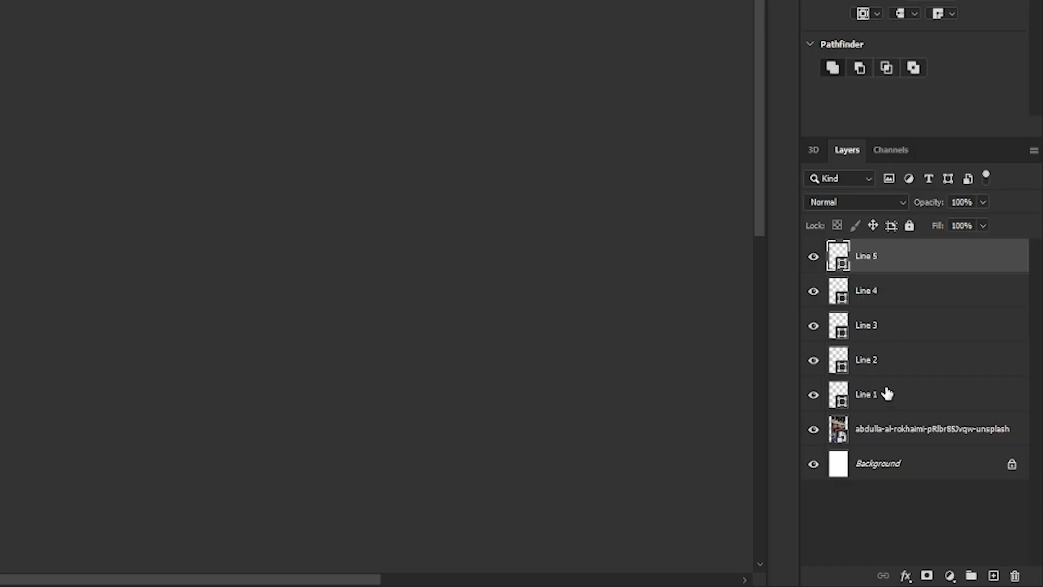
# - Group the five line layers under the name "lines" and delete the white Background layer
pyautogui.keyDown('shift'); pyautogui.click(964, 489); pyautogui.keyUp('shift')
pyautogui.click(1008, 582)
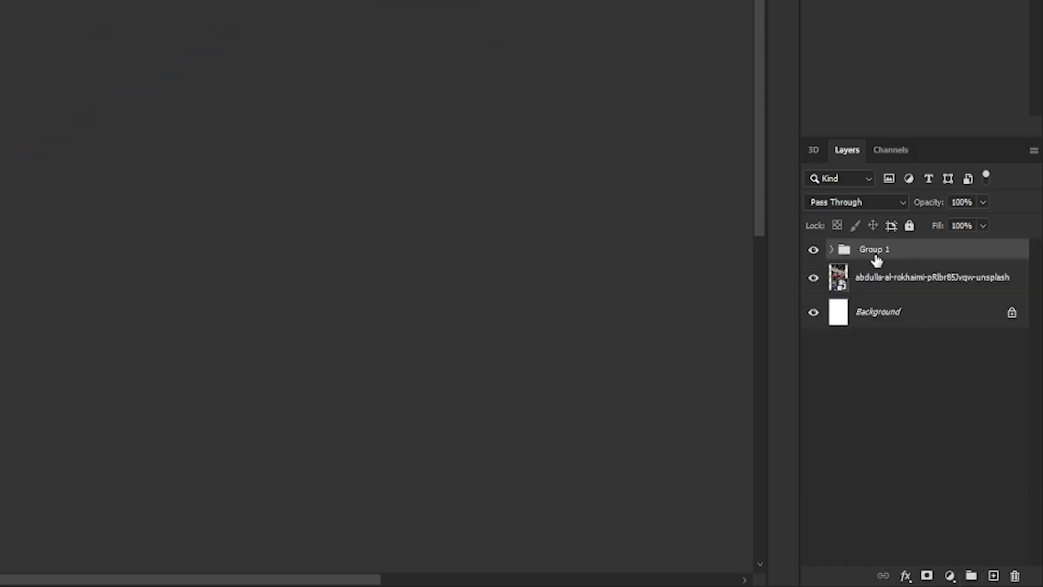
pyautogui.write('lines')
pyautogui.press('Return')
pyautogui.click(1012, 312)
pyautogui.moveTo(847, 314); pyautogui.dragTo(1015, 575)
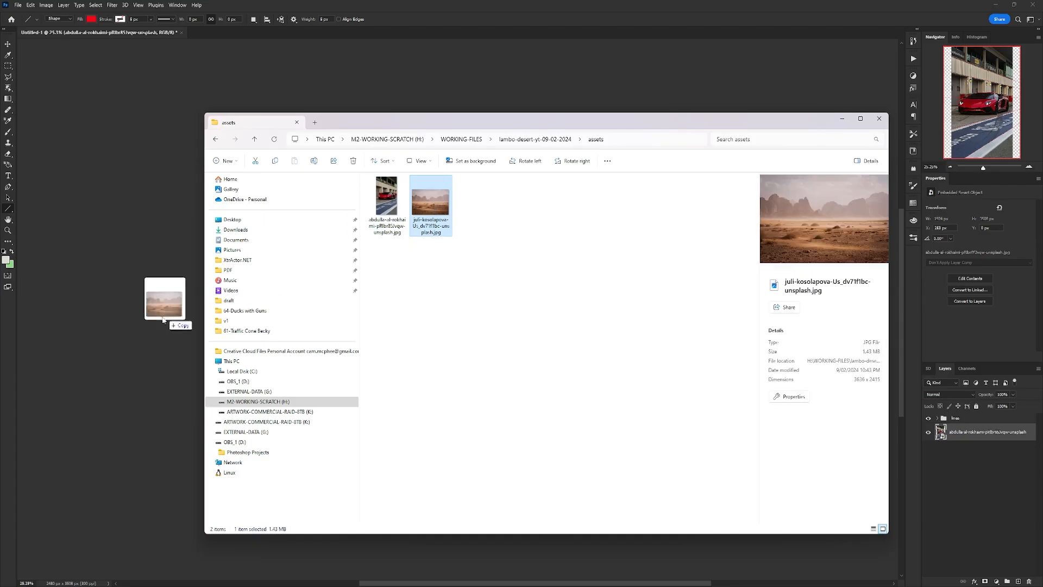
# - Place the desert photo, enlarge it to about 39.8% to cover the canvas, and move its layer below the car photo
pyautogui.moveTo(145, 303); pyautogui.dragTo(488, 309)
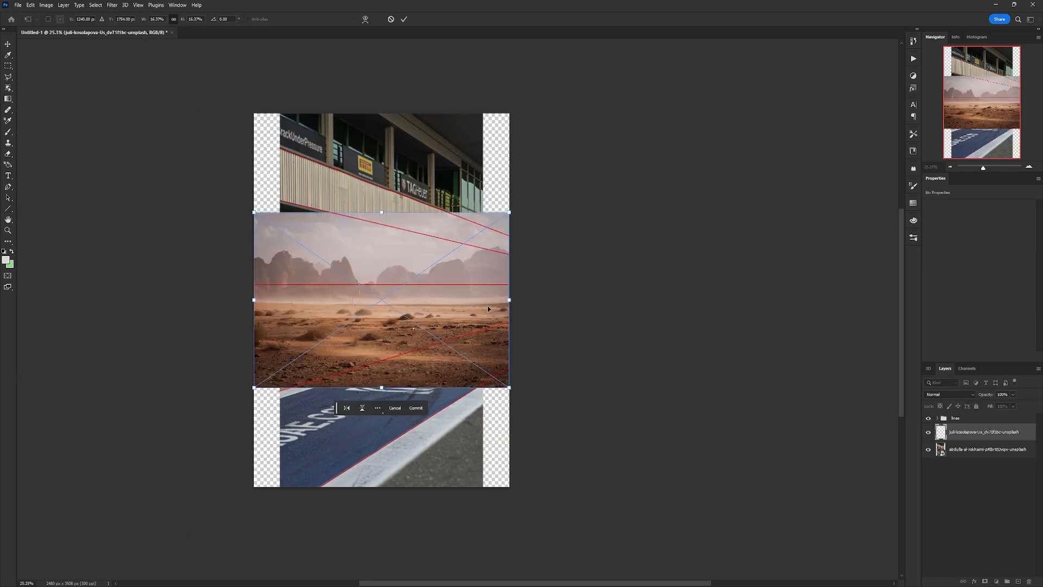
pyautogui.moveTo(381, 212); pyautogui.dragTo(382, 58)
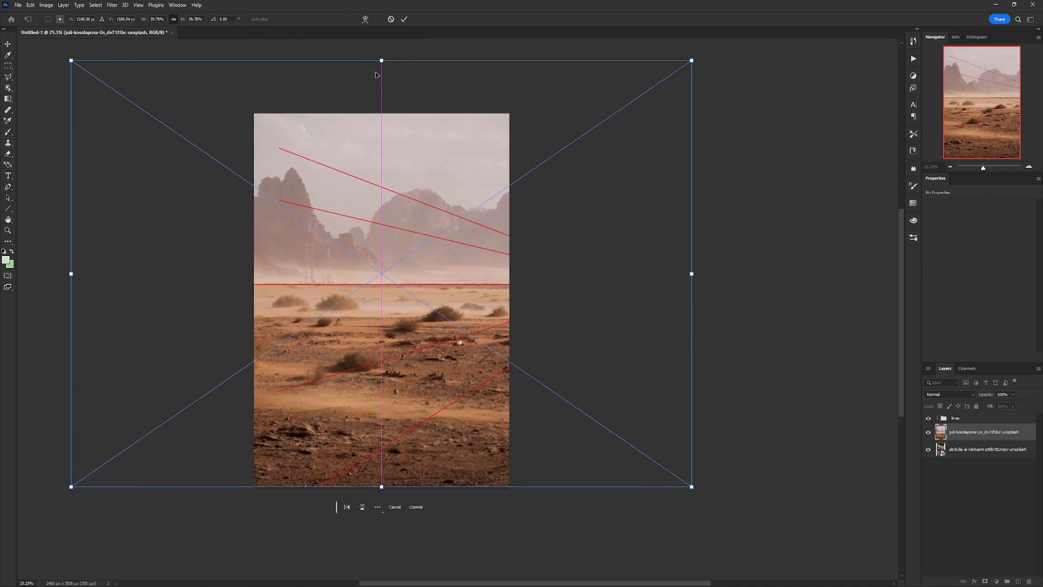
pyautogui.press('Return')
pyautogui.moveTo(943, 432); pyautogui.dragTo(946, 444)
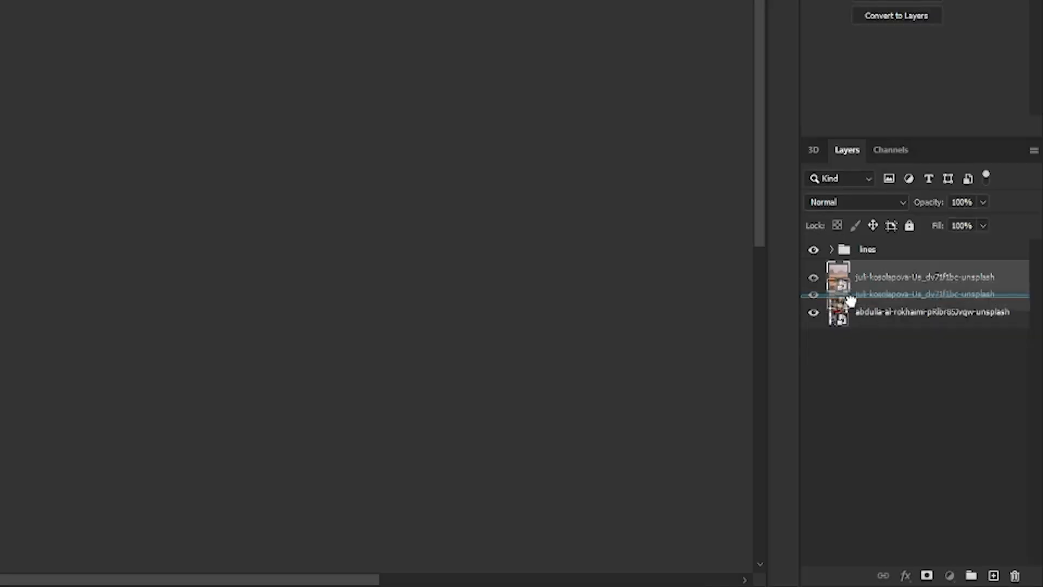
pyautogui.moveTo(946, 443); pyautogui.dragTo(946, 455)
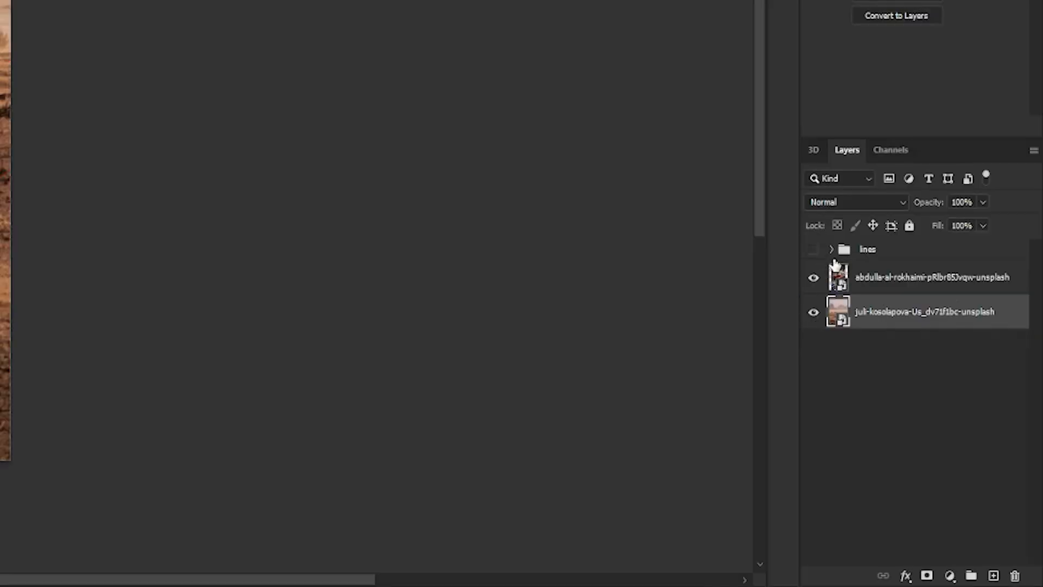
# - Select roughly around the car with the Polygonal Lasso and turn the selection into a layer mask on the car photo
pyautogui.click(836, 269)
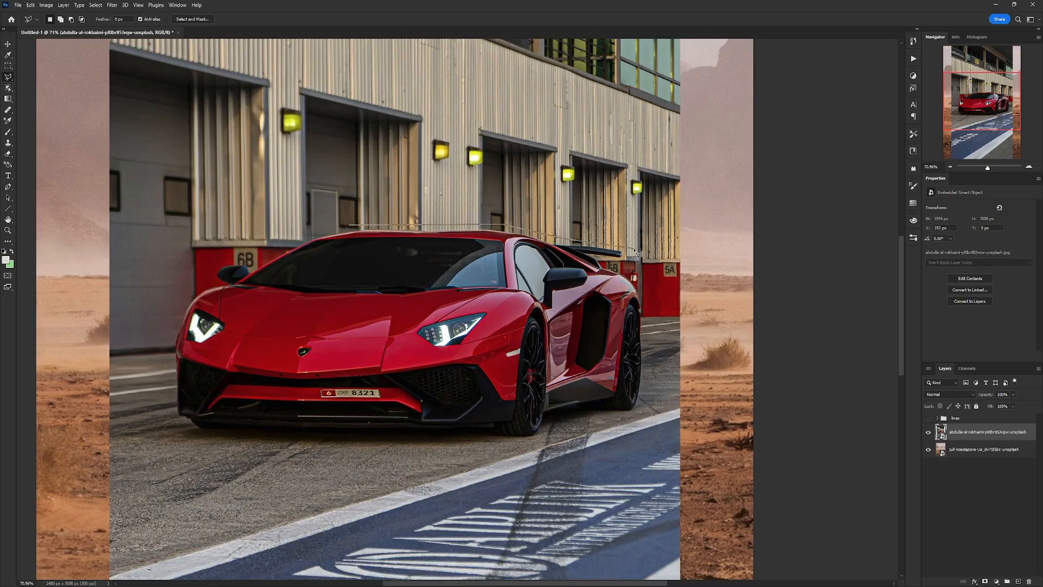
pyautogui.doubleClick(255, 264)
pyautogui.hotkey('ctrl', '0')
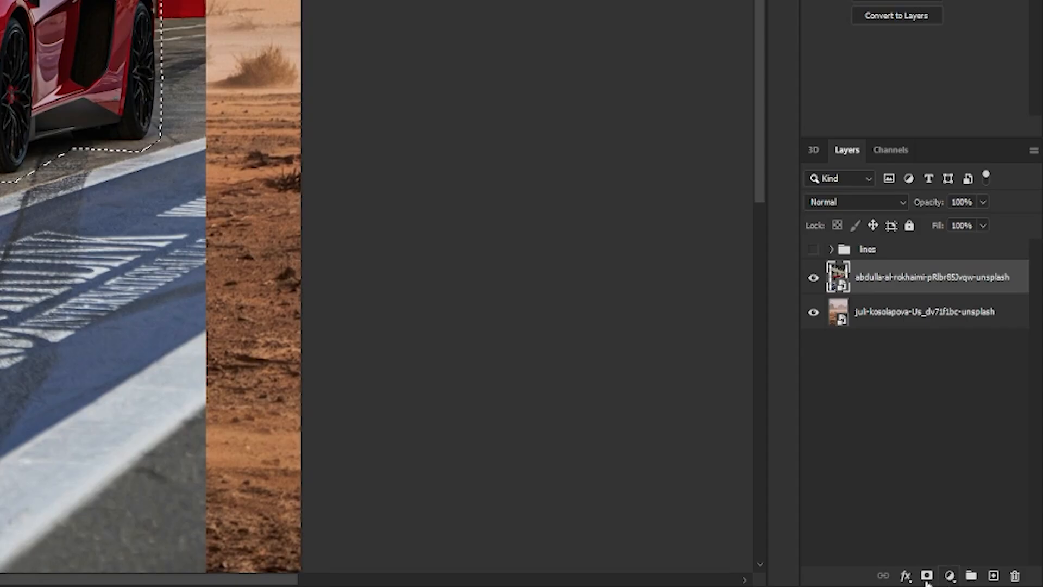
pyautogui.click(927, 576)
# - Scale and reposition the desert photo behind the car using the red perspective guides
pyautogui.click(840, 311)
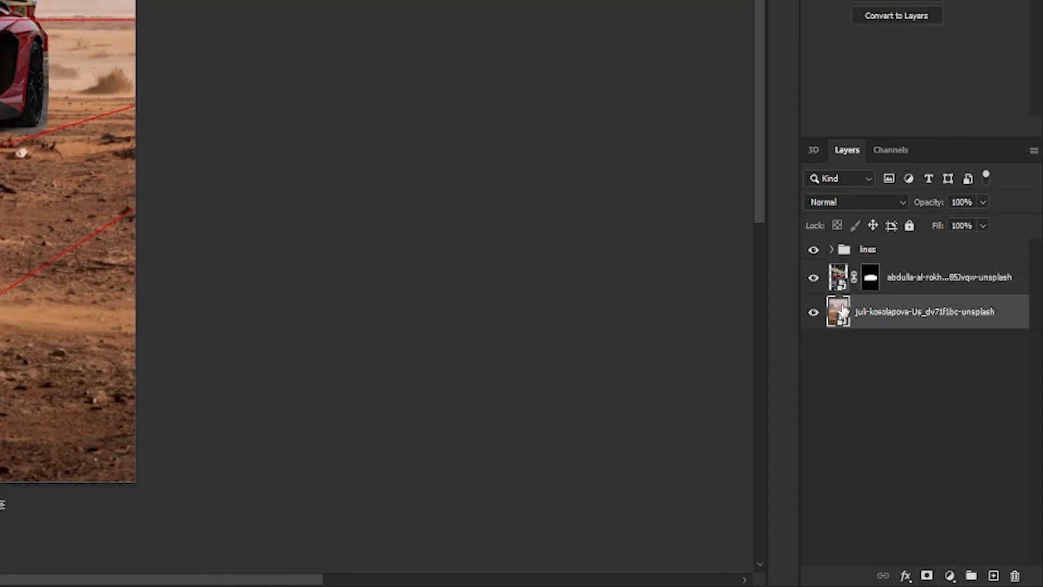
pyautogui.hotkey('ctrl', 't')
pyautogui.moveTo(715, 296); pyautogui.dragTo(645, 266)
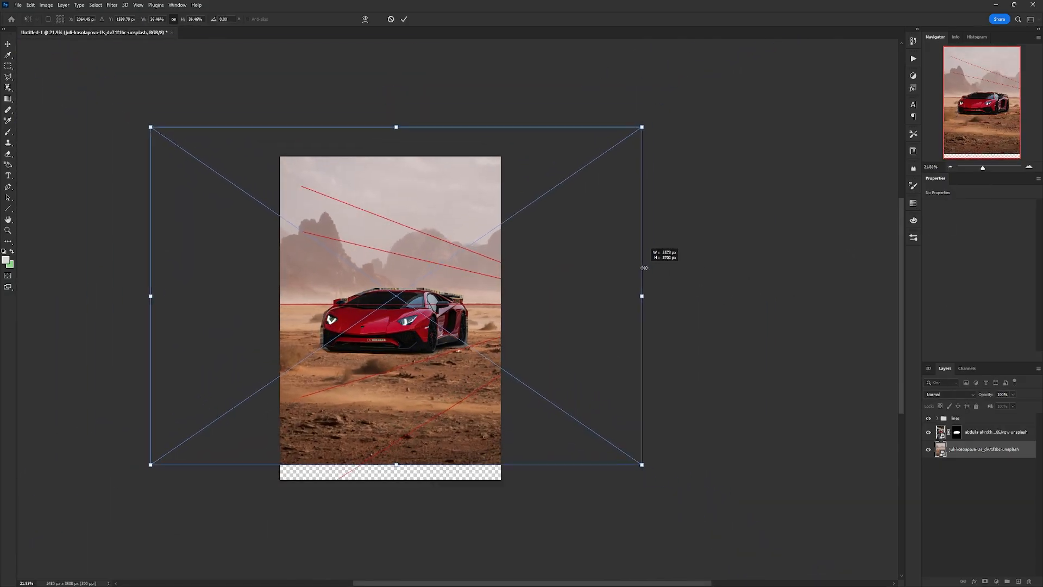
pyautogui.moveTo(452, 379); pyautogui.dragTo(498, 379)
pyautogui.moveTo(694, 295); pyautogui.dragTo(704, 296)
pyautogui.moveTo(446, 347); pyautogui.dragTo(444, 347)
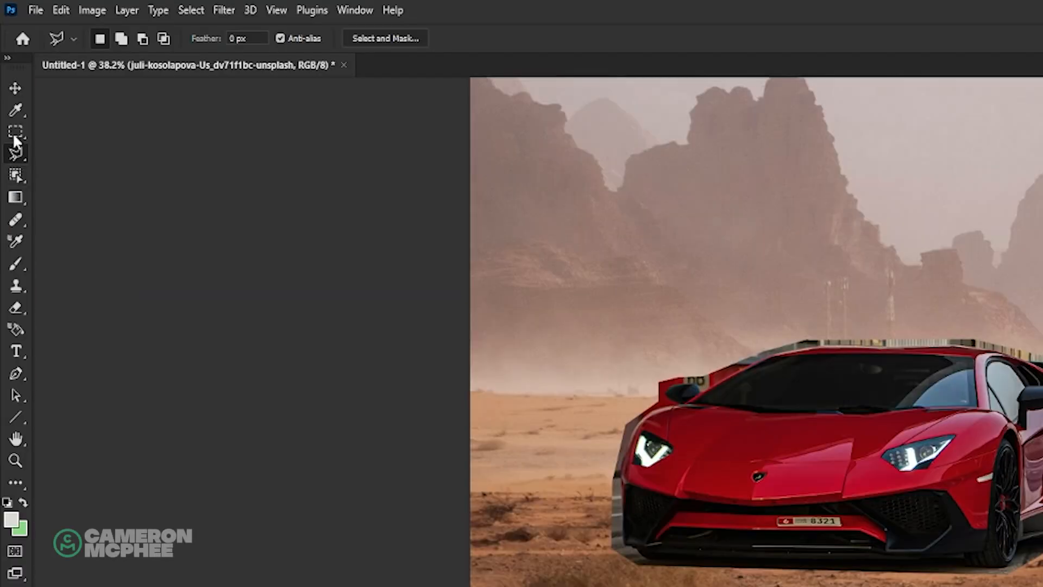
# - Copy the lower desert ground to a new layer stretched over the canvas's bottom gap, and group both desert layers as BG
pyautogui.click(12, 133)
pyautogui.moveTo(236, 286); pyautogui.dragTo(821, 516)
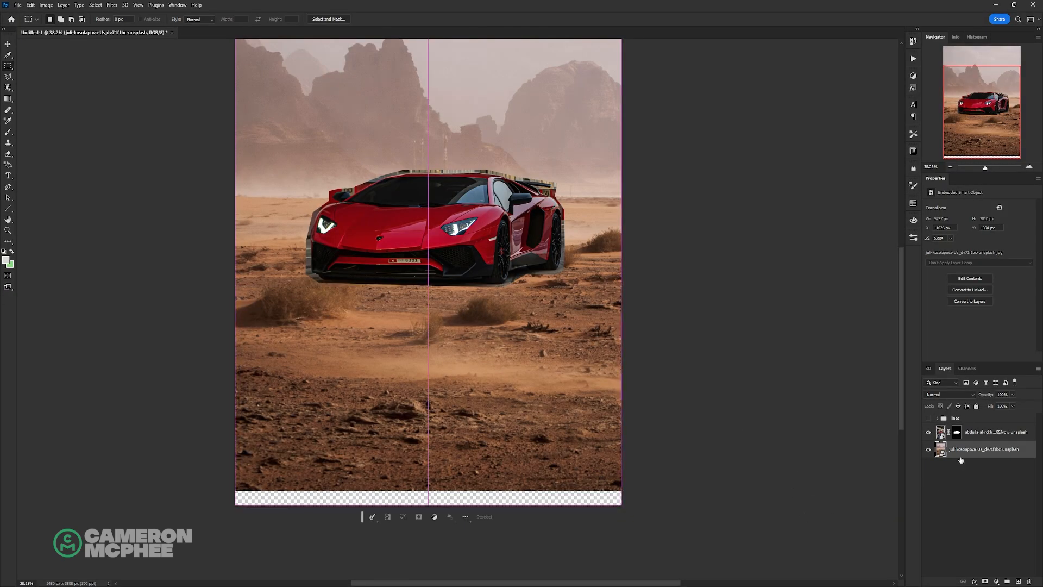
pyautogui.hotkey('ctrl', 'j')
pyautogui.hotkey('ctrl', 't')
pyautogui.moveTo(428, 491); pyautogui.dragTo(433, 505)
pyautogui.press('Return')
pyautogui.keyDown('shift'); pyautogui.click(984, 467); pyautogui.keyUp('shift')
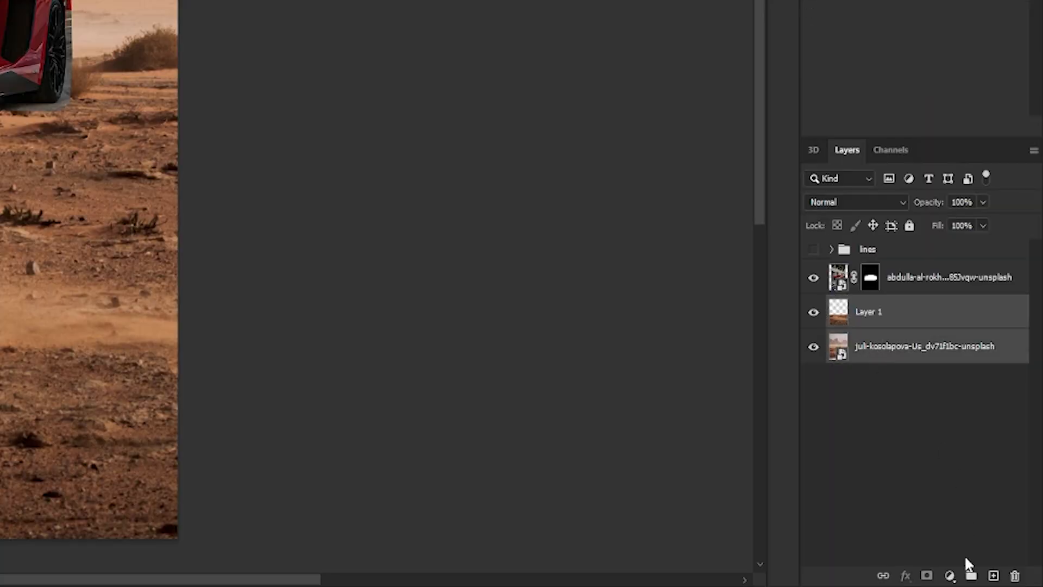
pyautogui.click(1007, 581)
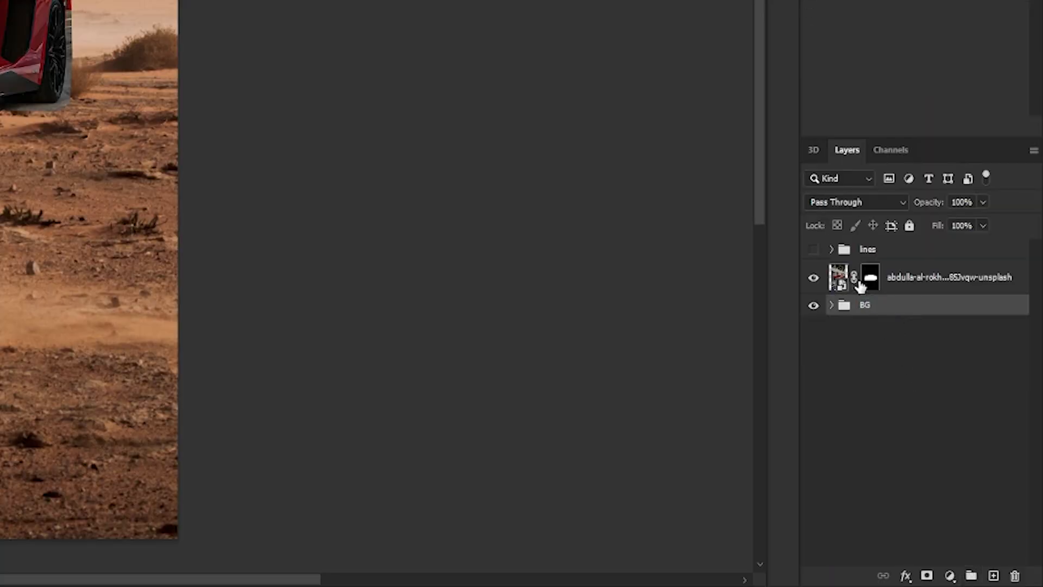
# - Disable the car layer's mask and trace the car's complete outline with a closed Pen tool path
pyautogui.click(870, 278)
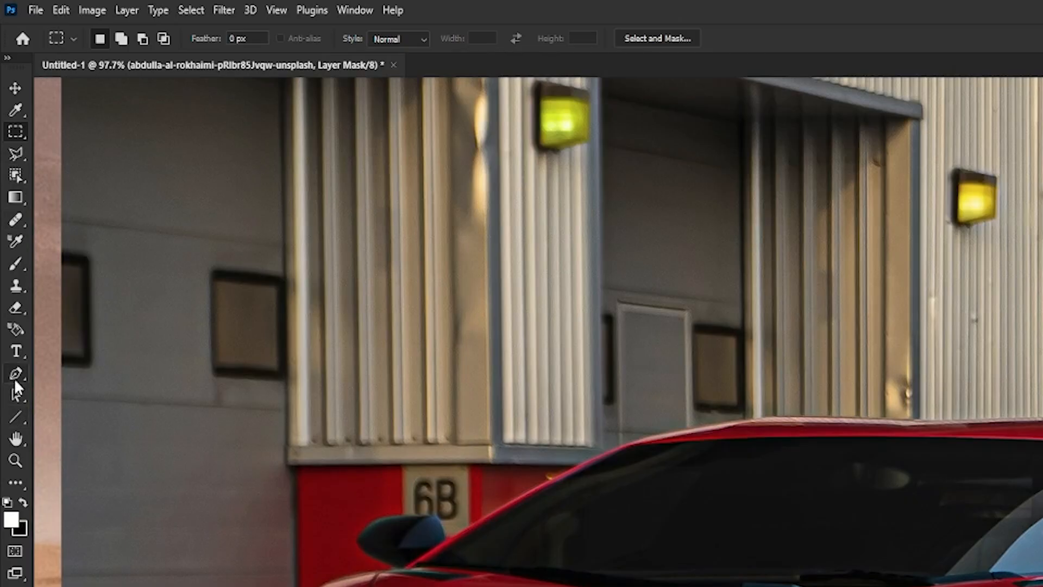
pyautogui.click(15, 375)
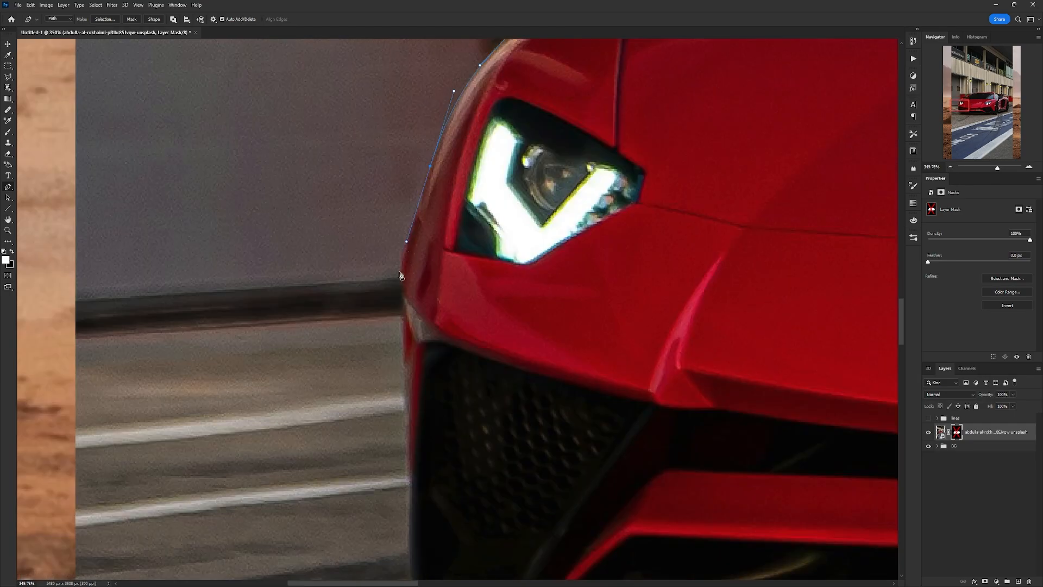
pyautogui.click(480, 367)
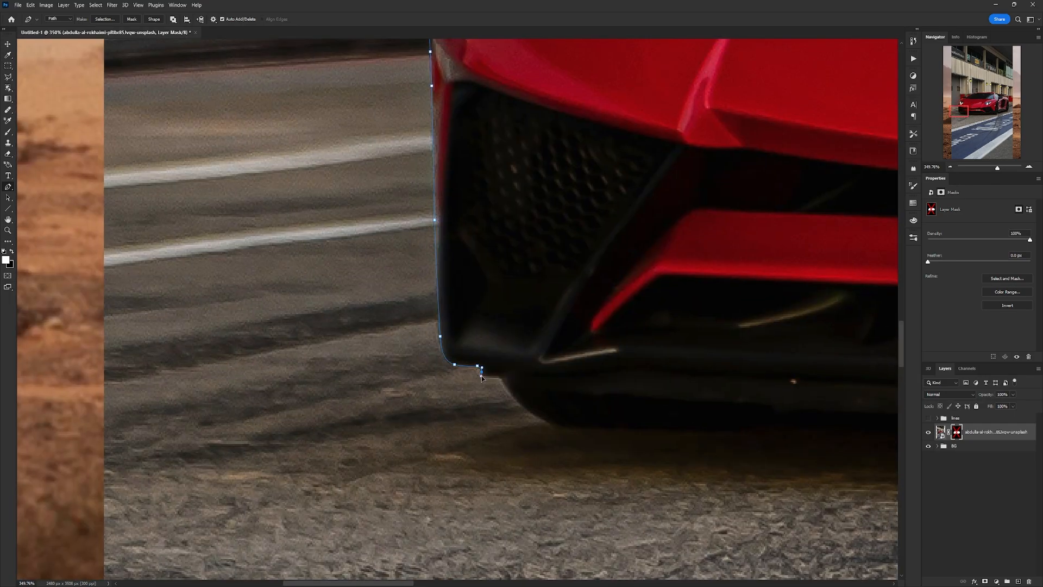
pyautogui.click(282, 293)
pyautogui.click(431, 292)
pyautogui.click(523, 331)
pyautogui.moveTo(577, 312); pyautogui.dragTo(374, 449)
pyautogui.click(421, 414)
pyautogui.click(458, 342)
pyautogui.click(565, 319)
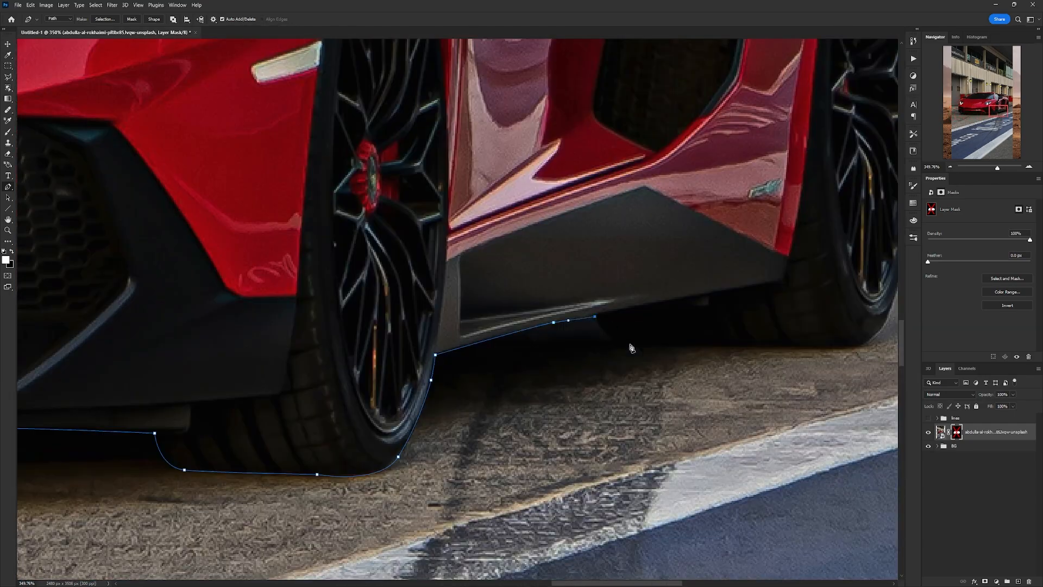
pyautogui.moveTo(608, 326); pyautogui.dragTo(399, 465)
pyautogui.click(561, 478)
pyautogui.moveTo(677, 217); pyautogui.dragTo(677, 462)
pyautogui.moveTo(718, 378); pyautogui.dragTo(712, 349)
pyautogui.moveTo(533, 215); pyautogui.dragTo(564, 306)
pyautogui.click(550, 272)
pyautogui.click(479, 224)
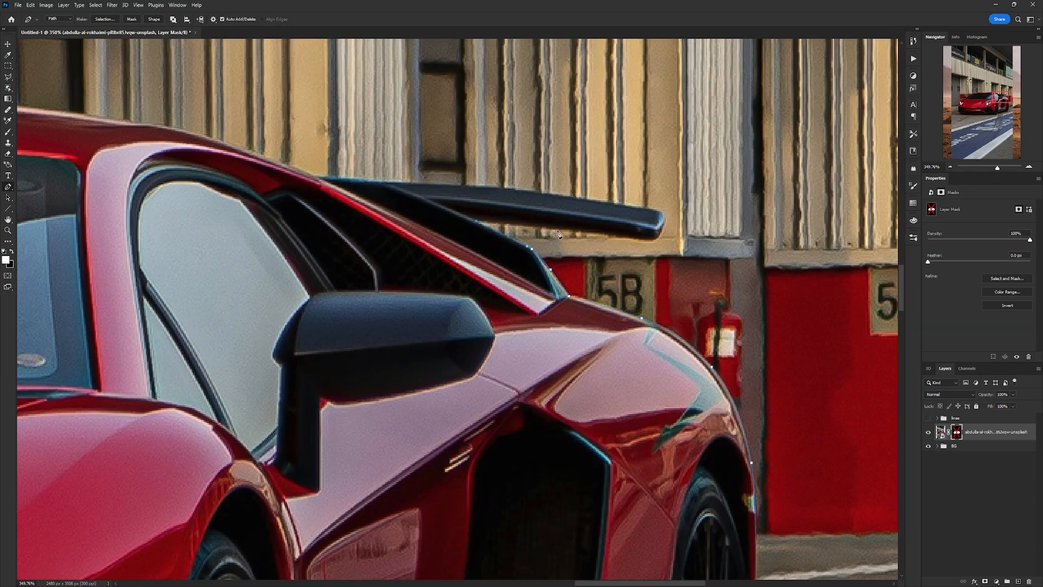
pyautogui.moveTo(630, 239); pyautogui.dragTo(649, 240)
pyautogui.moveTo(646, 234); pyautogui.dragTo(772, 287)
pyautogui.moveTo(337, 218); pyautogui.dragTo(717, 306)
pyautogui.moveTo(272, 245); pyautogui.dragTo(679, 223)
pyautogui.moveTo(554, 230); pyautogui.dragTo(512, 228)
pyautogui.scroll(-6, 512, 229)
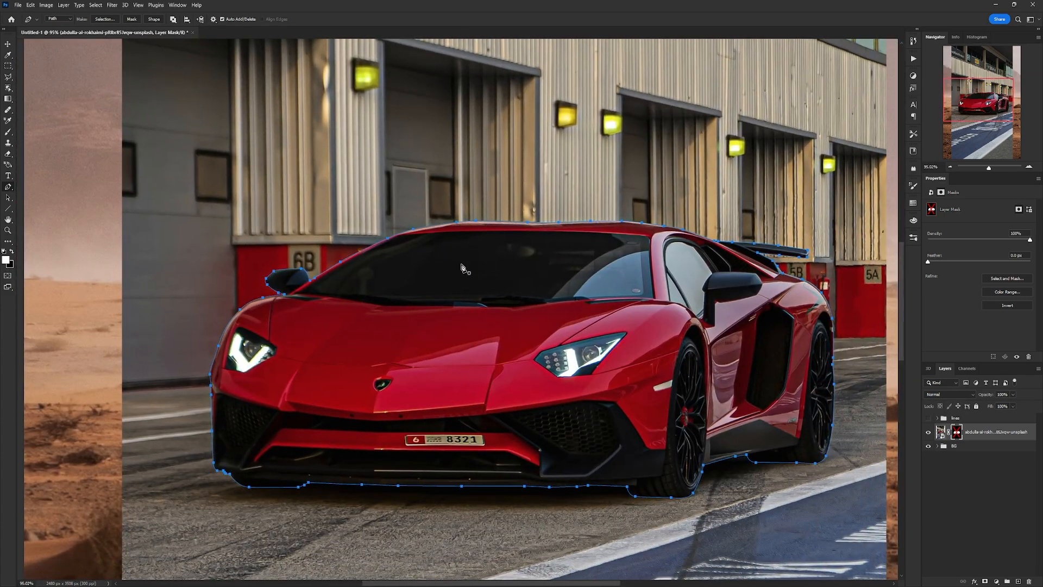
# - Convert the car path into a new anti-aliased selection with a feather radius of 0.5 pixels
pyautogui.rightClick(461, 268)
pyautogui.click(494, 301)
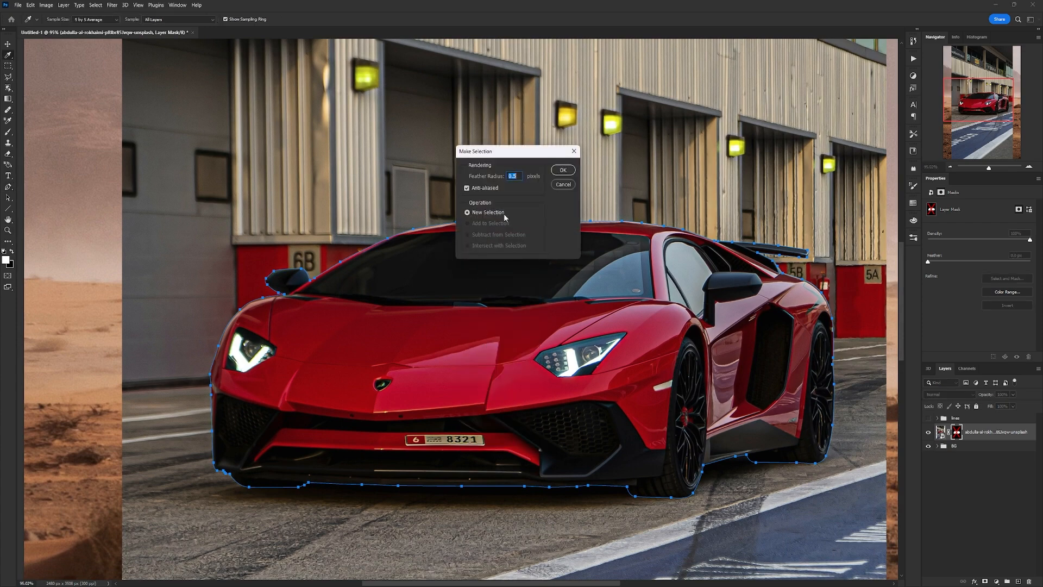
pyautogui.click(563, 170)
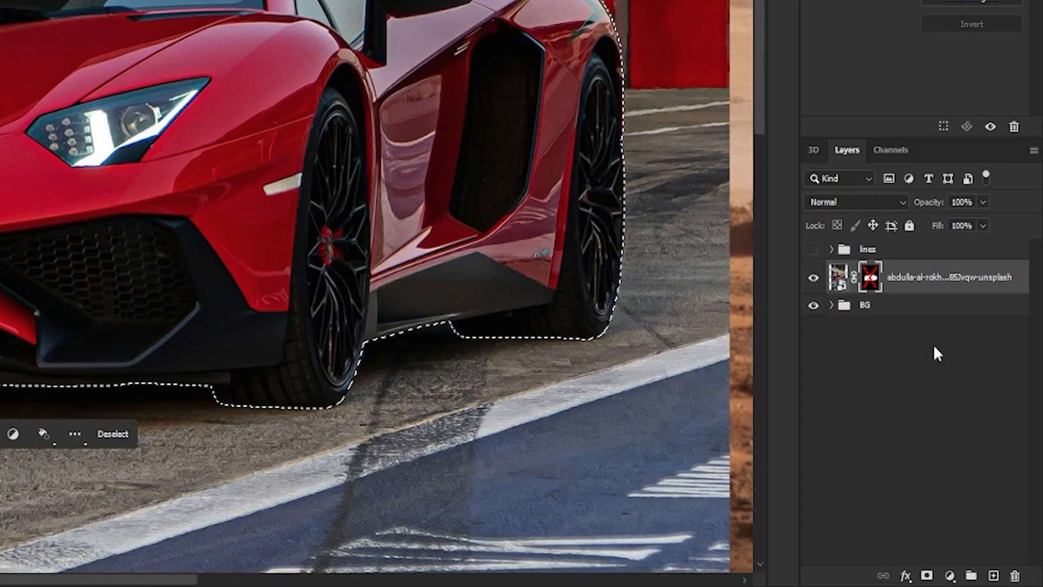
# - Delete the car layer's rough mask and add a new layer mask from the outline selection
pyautogui.keyDown('shift'); pyautogui.click(872, 278); pyautogui.keyUp('shift')
pyautogui.rightClick(872, 279)
pyautogui.click(906, 315)
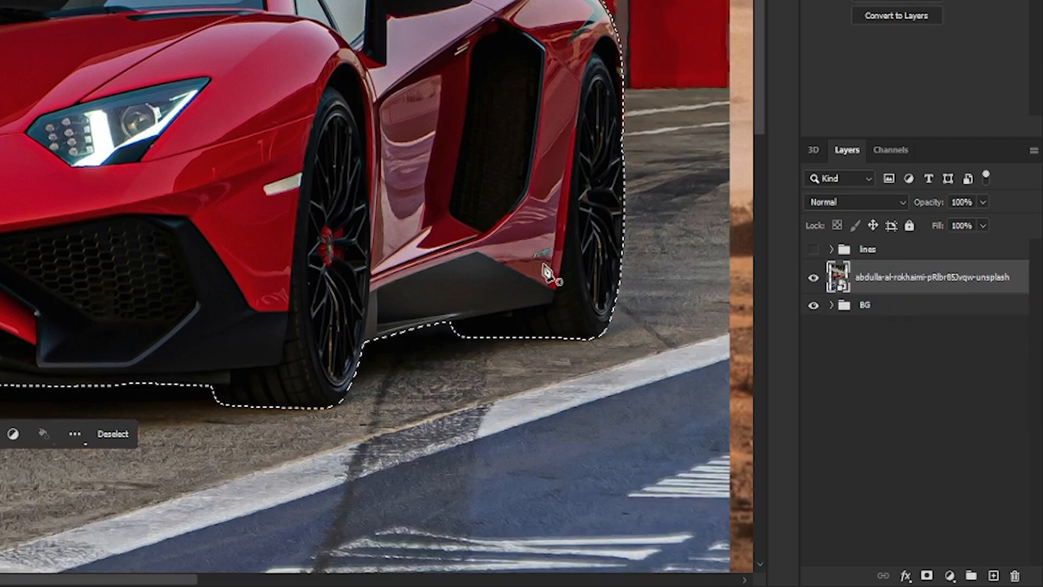
pyautogui.scroll(-3, 405, 260)
pyautogui.moveTo(436, 221); pyautogui.dragTo(271, 84)
pyautogui.click(927, 575)
pyautogui.scroll(-3, 326, 150)
# - Scale the BG group slightly and shift it to fit behind the cut-out car
pyautogui.click(844, 307)
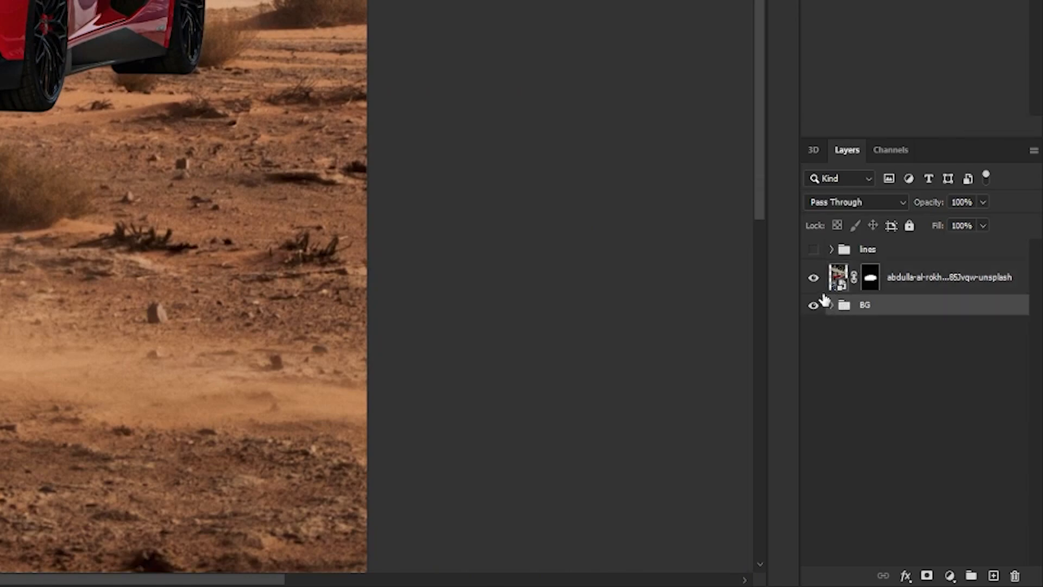
pyautogui.hotkey('ctrl', 't')
pyautogui.scroll(-5, 139, 256)
pyautogui.scroll(3, 187, 103)
pyautogui.moveTo(161, 120)
pyautogui.mouseDown()
pyautogui.moveTo(223, 121)
pyautogui.moveTo(168, 120)
pyautogui.mouseUp()
pyautogui.scroll(-5, 125, 122)
pyautogui.scroll(3, 594, 351)
pyautogui.moveTo(838, 322)
pyautogui.mouseDown()
pyautogui.moveTo(879, 316)
pyautogui.moveTo(848, 321)
pyautogui.mouseUp()
pyautogui.moveTo(662, 358); pyautogui.dragTo(666, 358)
pyautogui.press('Return')
# - Enlarge the BG group further and move it slightly to the right behind the car
pyautogui.scroll(4, 603, 380)
pyautogui.scroll(-4, 544, 380)
pyautogui.hotkey('ctrl', 't')
pyautogui.moveTo(764, 350); pyautogui.dragTo(789, 350)
pyautogui.moveTo(522, 361); pyautogui.dragTo(536, 361)
pyautogui.press('Return')
# - Refine the car's layer mask in Select and Mask with a 1.8 px feather, increased contrast and an adjusted edge shift
pyautogui.scroll(6, 522, 378)
pyautogui.scroll(-4, 516, 392)
pyautogui.click(939, 435)
pyautogui.scroll(9, 542, 361)
pyautogui.click(957, 435)
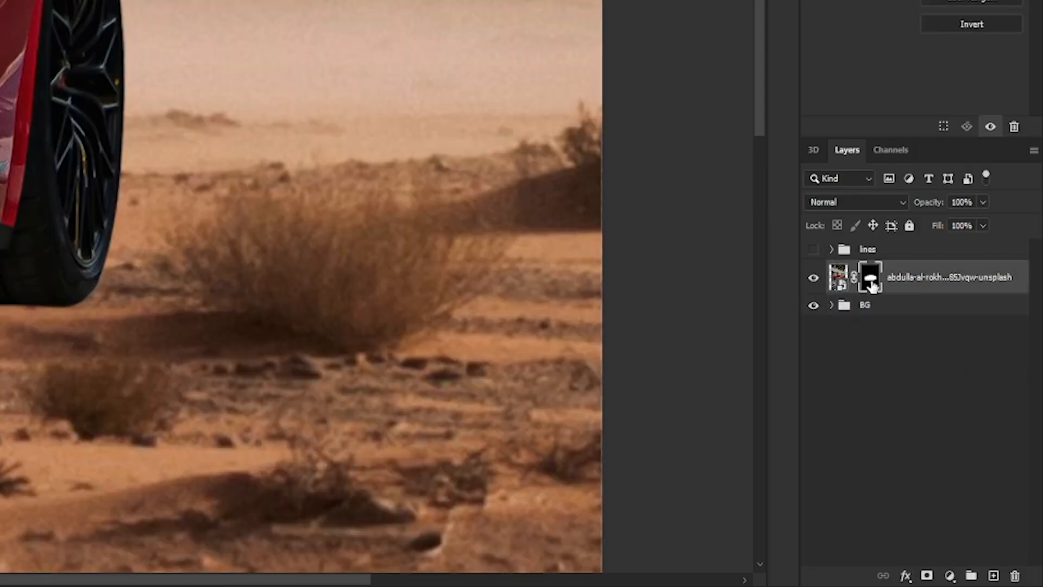
pyautogui.doubleClick(872, 286)
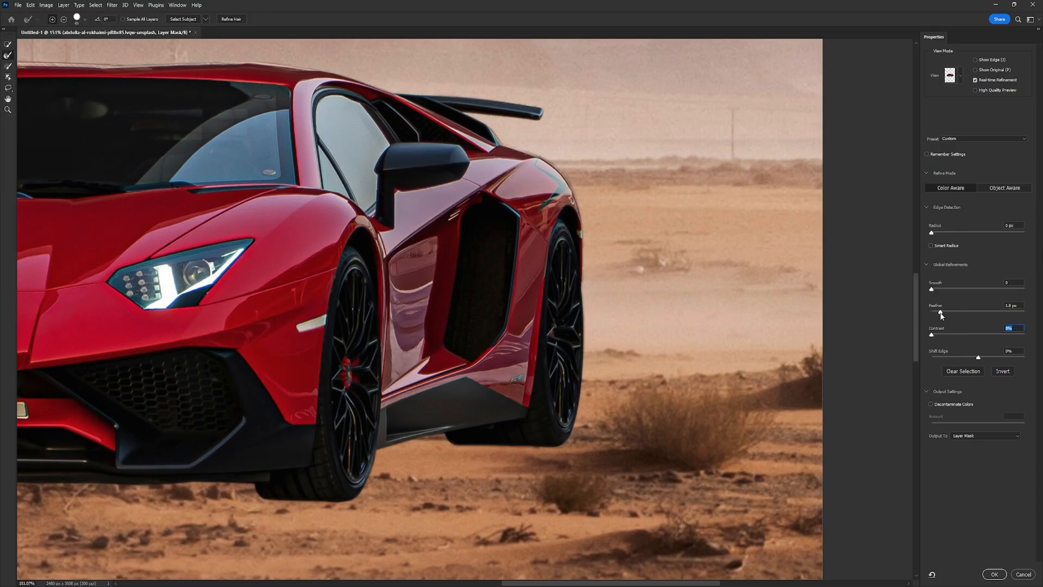
pyautogui.click(961, 334)
pyautogui.moveTo(978, 357); pyautogui.dragTo(981, 345)
pyautogui.moveTo(598, 320); pyautogui.dragTo(719, 335)
pyautogui.click(998, 574)
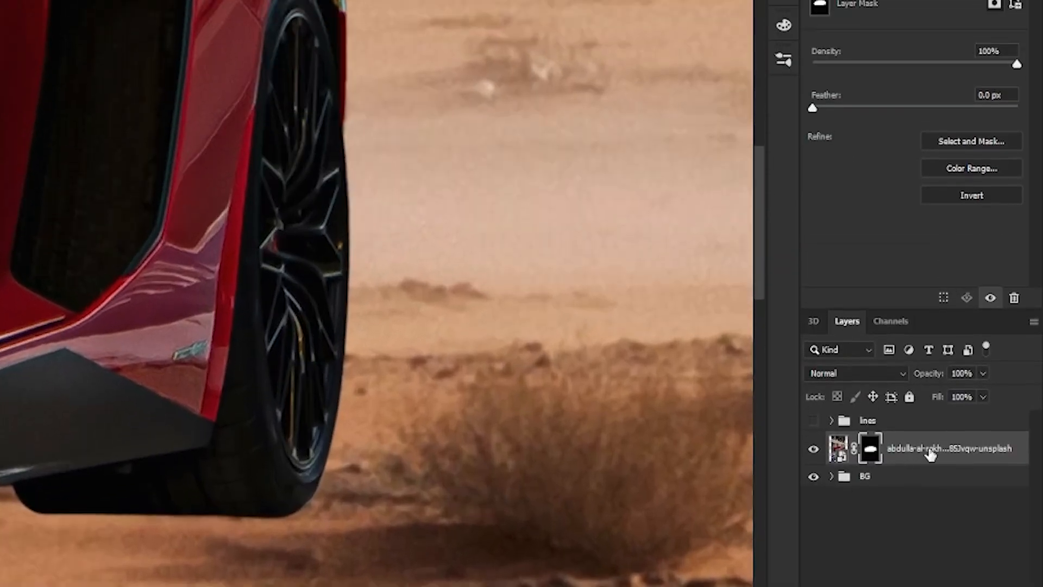
# - Convert the masked car layer to a Smart Object
pyautogui.rightClick(931, 455)
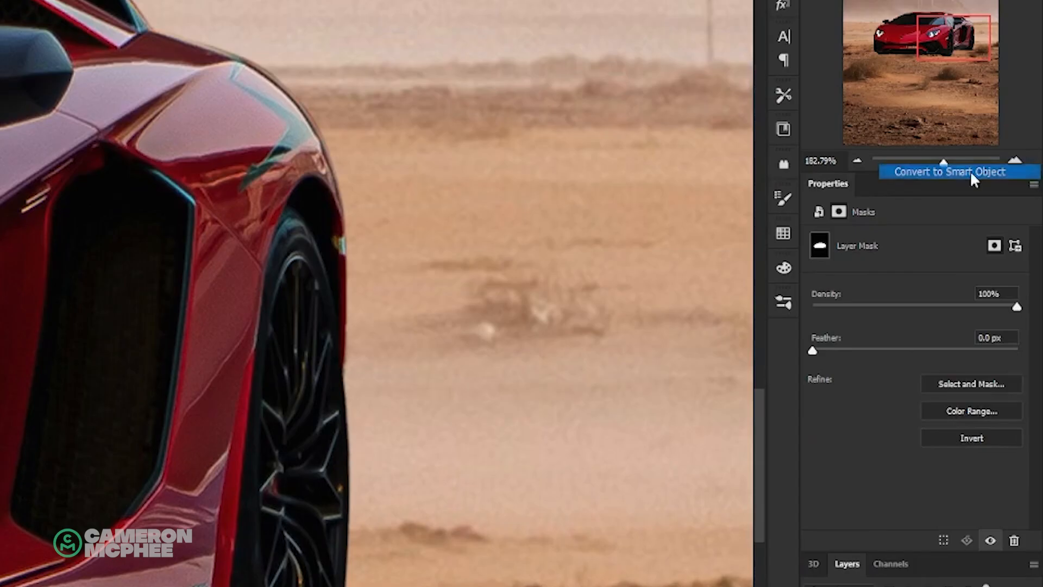
pyautogui.click(971, 171)
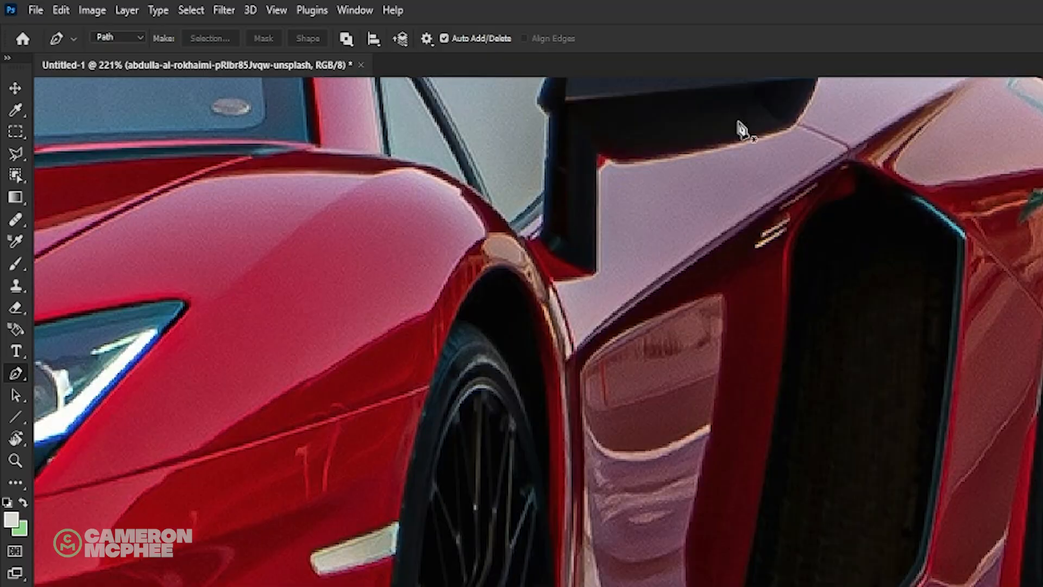
# - Apply a Gaussian Blur smart filter with a 0.8 px radius to the car Smart Object
pyautogui.click(236, 8)
pyautogui.moveTo(403, 228)
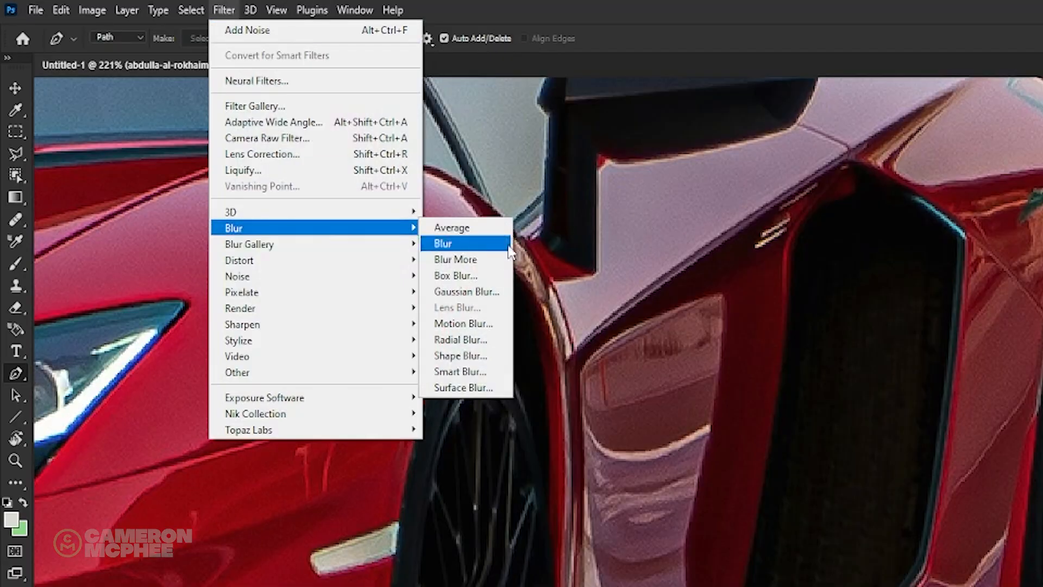
pyautogui.click(466, 292)
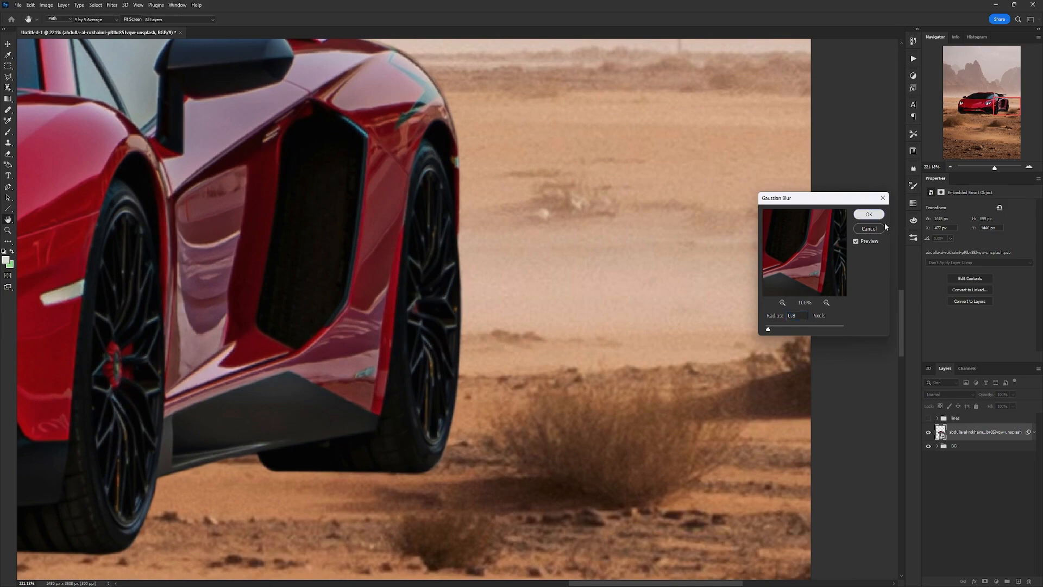
pyautogui.click(869, 214)
pyautogui.scroll(-6, 545, 376)
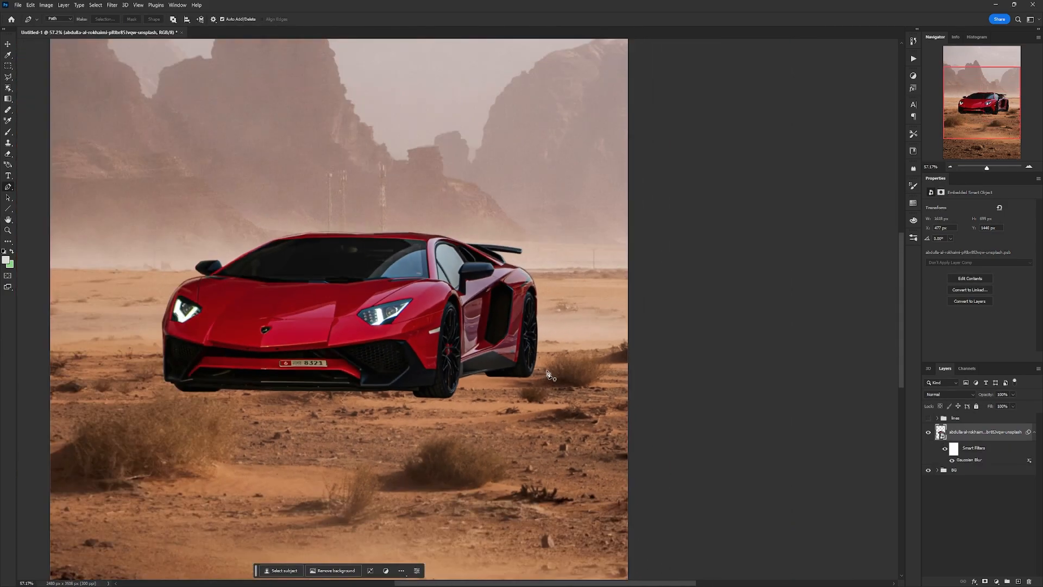
# - Add a dark brown #3f2515 solid color fill in the car's outline above the BG group and convert it to a Smart Object
pyautogui.click(954, 471)
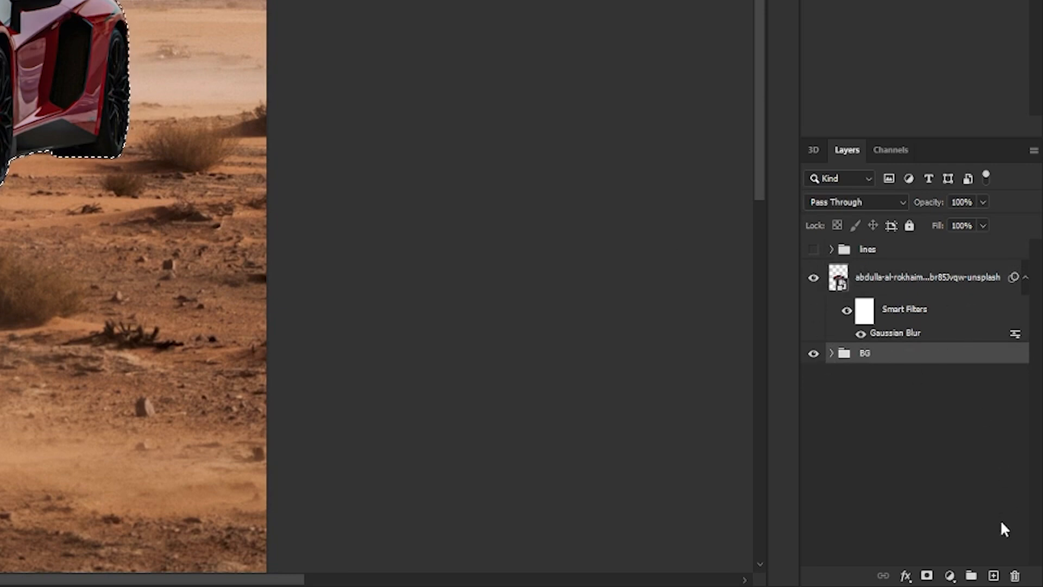
pyautogui.click(950, 576)
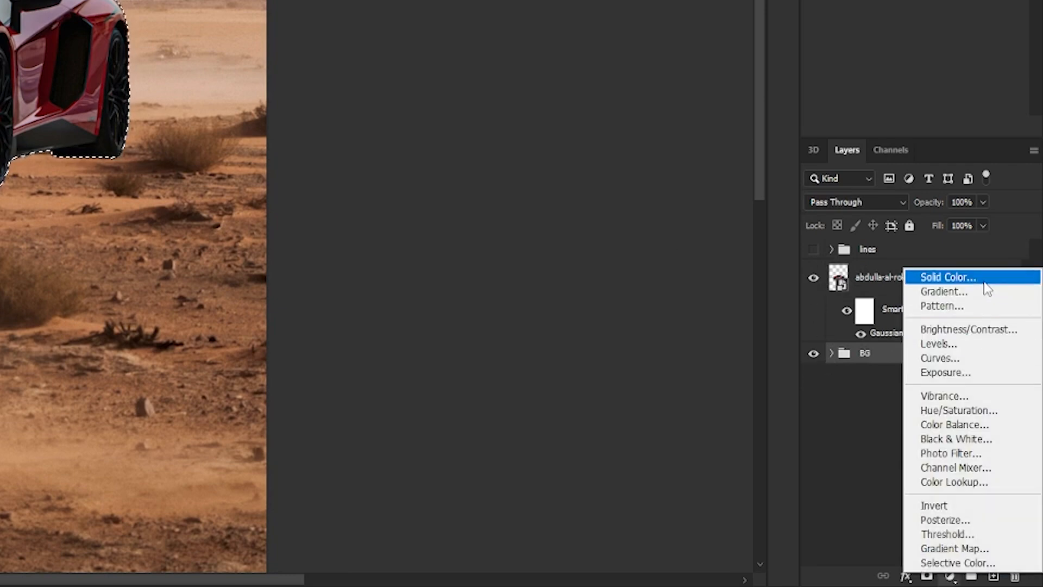
pyautogui.click(986, 287)
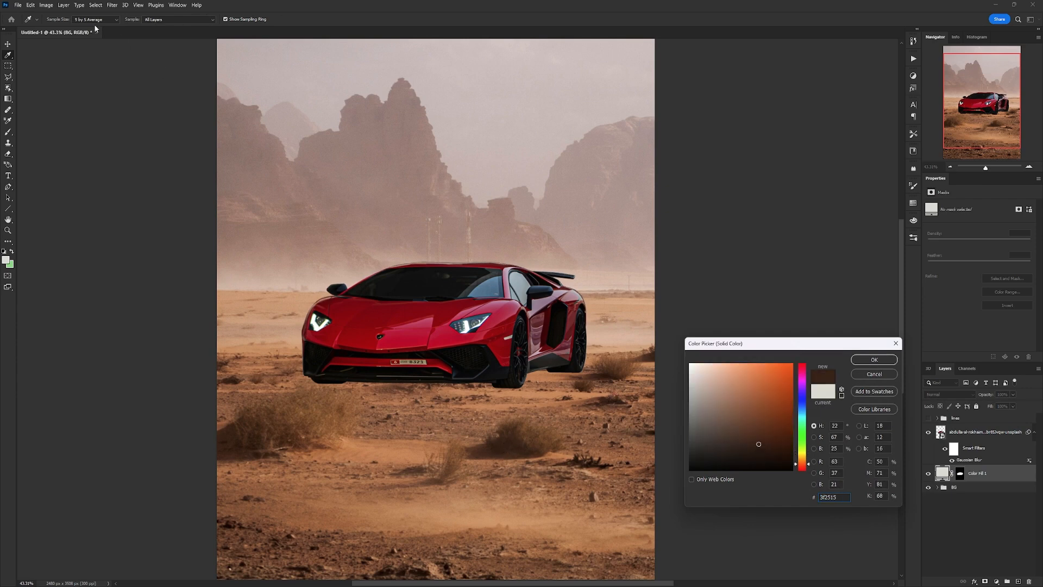
pyautogui.press('Return')
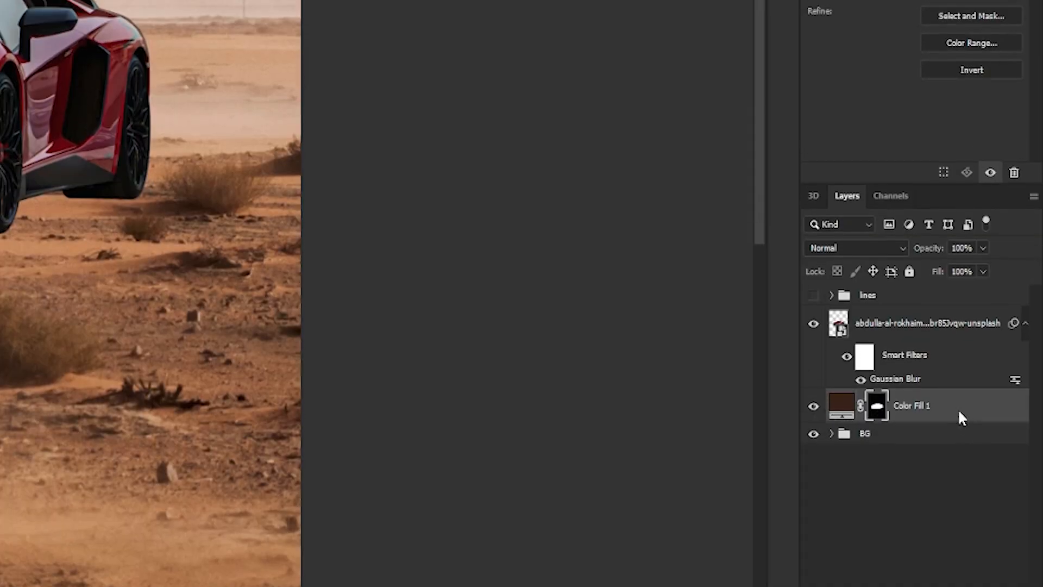
pyautogui.rightClick(996, 479)
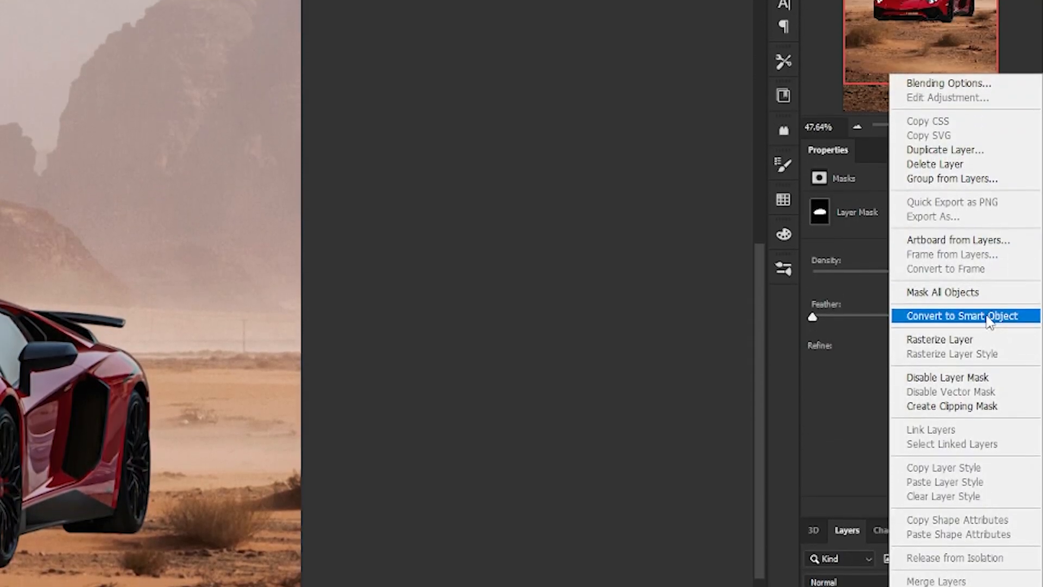
pyautogui.click(962, 230)
# - Flip the brown car silhouette vertically and move it straight down so it sits beneath the car
pyautogui.click(68, 9)
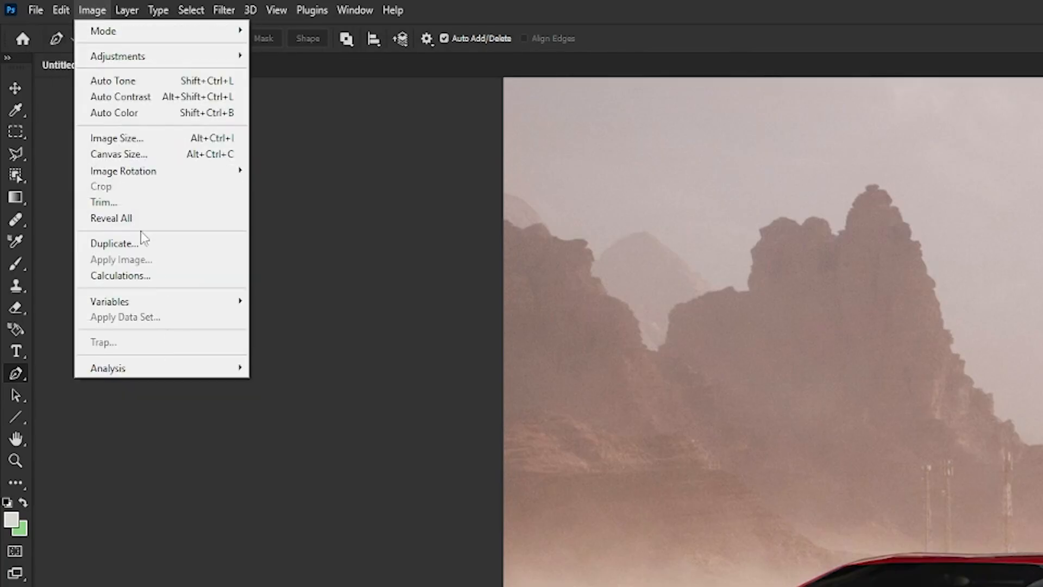
pyautogui.moveTo(142, 397)
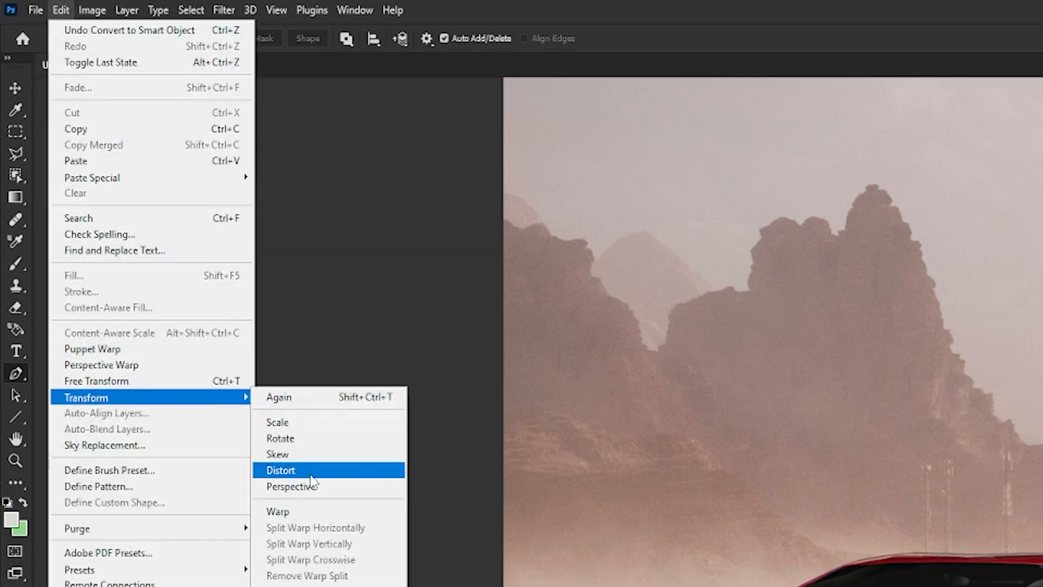
pyautogui.click(288, 470)
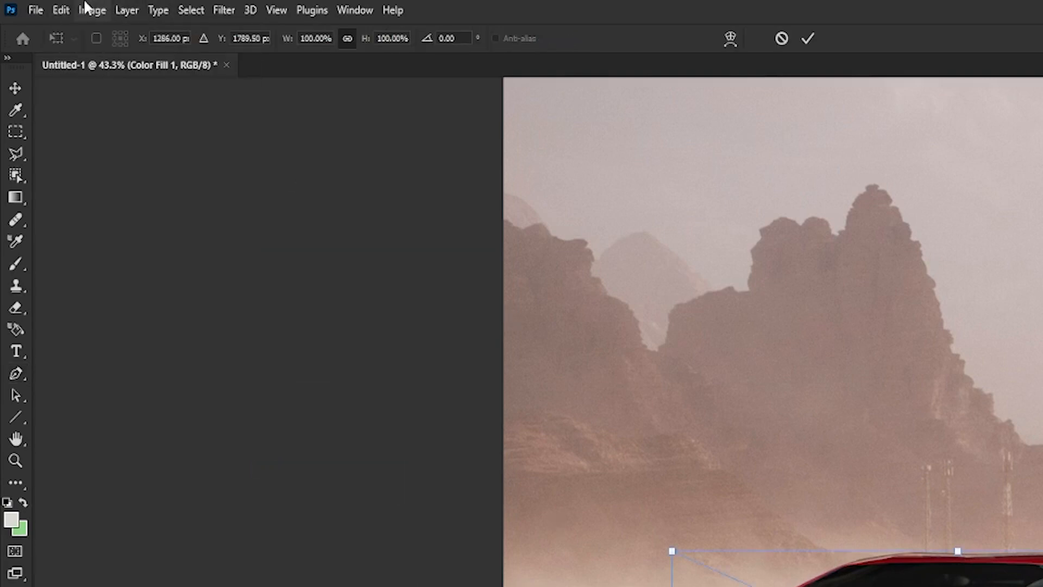
pyautogui.click(64, 9)
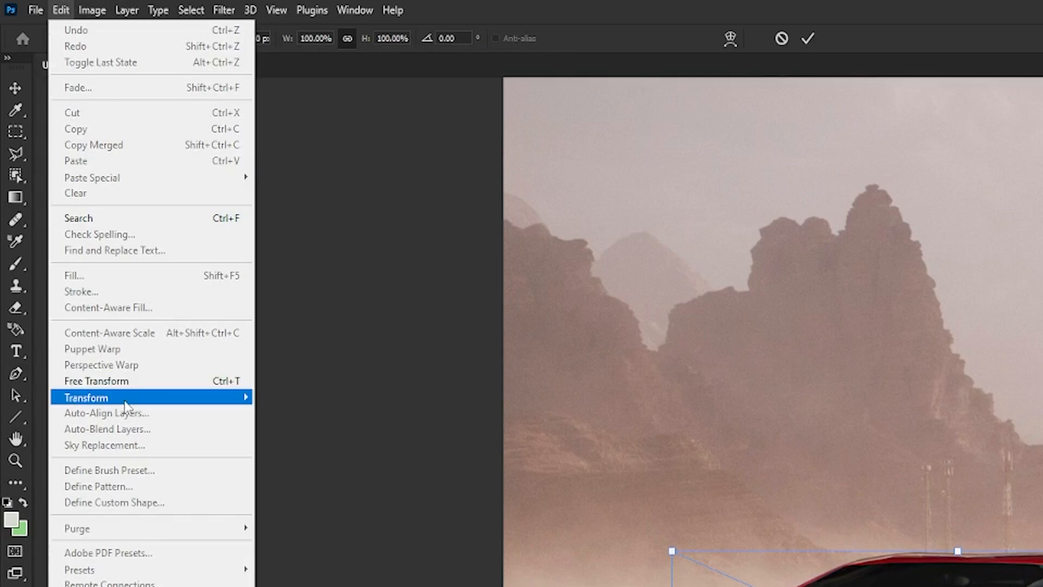
pyautogui.moveTo(201, 401)
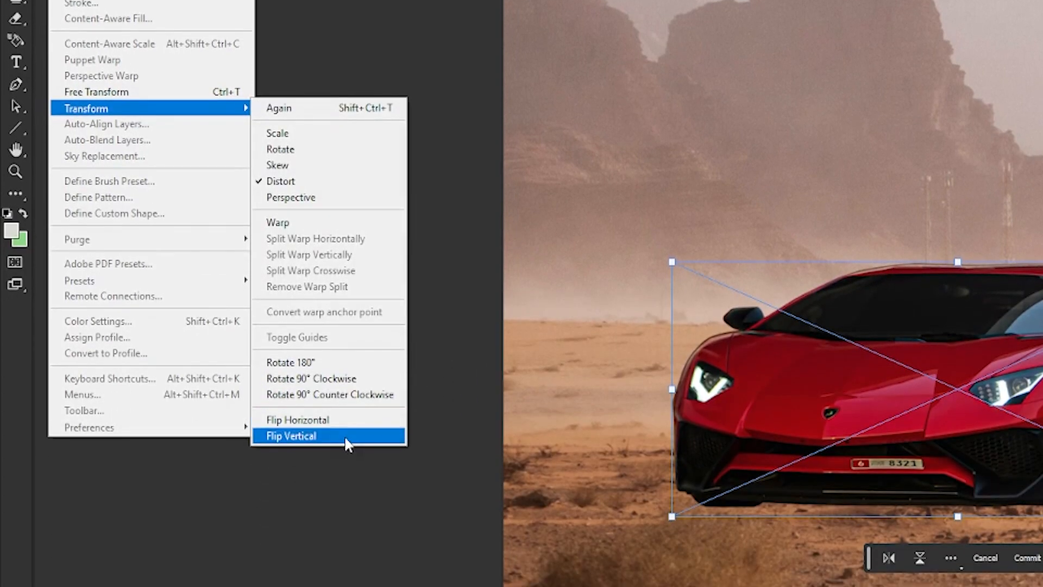
pyautogui.click(344, 438)
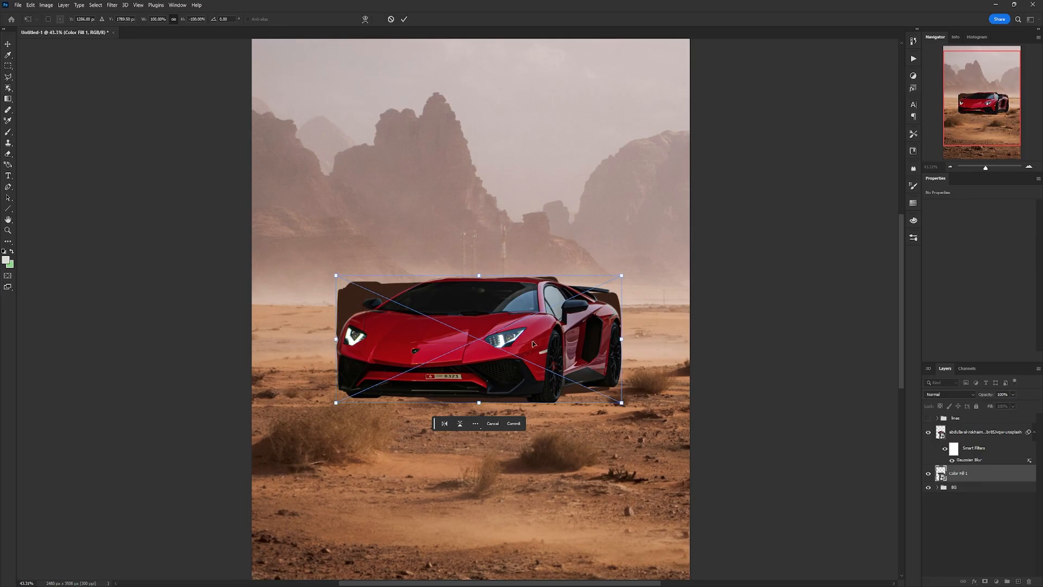
pyautogui.moveTo(533, 343); pyautogui.dragTo(498, 408)
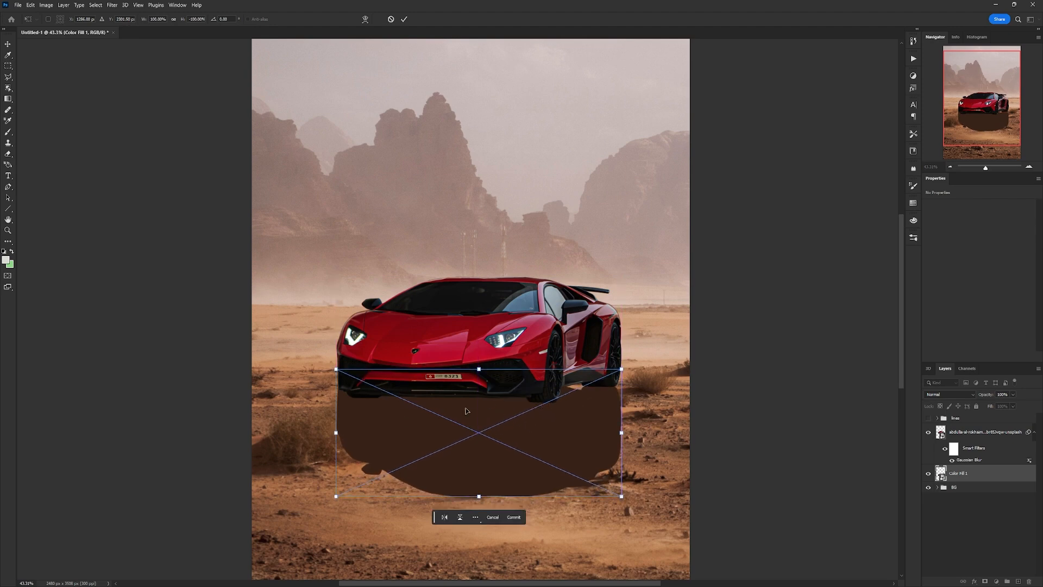
pyautogui.press('Return')
# - Distort the flipped silhouette into a flat ground shadow that meets the tires and stretches out to the left of the car
pyautogui.scroll(-2, 526, 406)
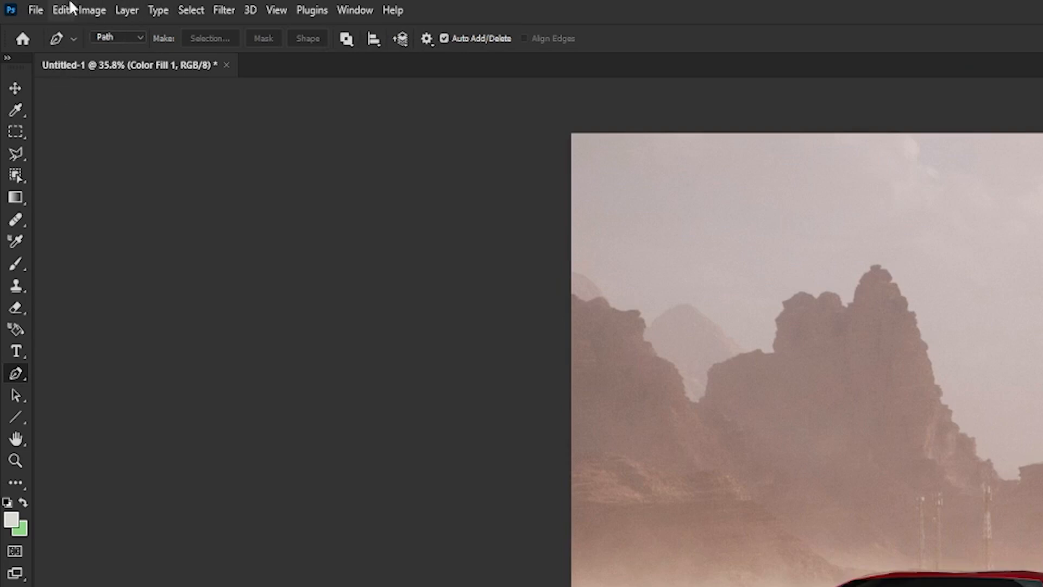
pyautogui.click(71, 6)
pyautogui.moveTo(239, 397)
pyautogui.click(361, 470)
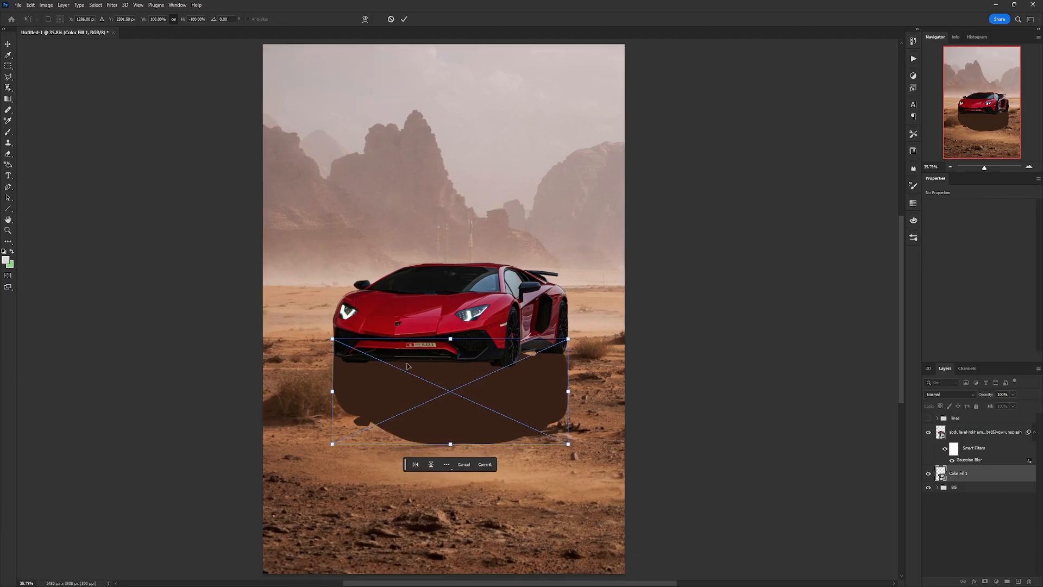
pyautogui.moveTo(451, 444); pyautogui.dragTo(265, 365)
pyautogui.scroll(4, 488, 359)
pyautogui.moveTo(162, 369); pyautogui.dragTo(156, 368)
pyautogui.moveTo(606, 330); pyautogui.dragTo(605, 352)
pyautogui.moveTo(259, 334); pyautogui.dragTo(263, 336)
pyautogui.moveTo(156, 368); pyautogui.dragTo(131, 387)
pyautogui.moveTo(606, 352); pyautogui.dragTo(686, 341)
pyautogui.moveTo(303, 388); pyautogui.dragTo(359, 406)
pyautogui.moveTo(685, 342); pyautogui.dragTo(661, 338)
pyautogui.scroll(2, 604, 354)
pyautogui.moveTo(312, 417); pyautogui.dragTo(362, 409)
pyautogui.scroll(-4, 527, 378)
pyautogui.moveTo(231, 394); pyautogui.dragTo(212, 378)
pyautogui.moveTo(459, 347); pyautogui.dragTo(457, 350)
pyautogui.scroll(7, 529, 387)
pyautogui.moveTo(275, 371); pyautogui.dragTo(401, 386)
pyautogui.moveTo(696, 319); pyautogui.dragTo(670, 318)
pyautogui.moveTo(399, 385); pyautogui.dragTo(405, 389)
pyautogui.scroll(-6, 407, 389)
pyautogui.moveTo(227, 376); pyautogui.dragTo(227, 372)
pyautogui.moveTo(547, 349); pyautogui.dragTo(551, 348)
pyautogui.moveTo(226, 373); pyautogui.dragTo(229, 375)
pyautogui.moveTo(32, 369)
pyautogui.mouseDown()
pyautogui.moveTo(112, 364)
pyautogui.moveTo(40, 368)
pyautogui.mouseUp()
pyautogui.press('Return')
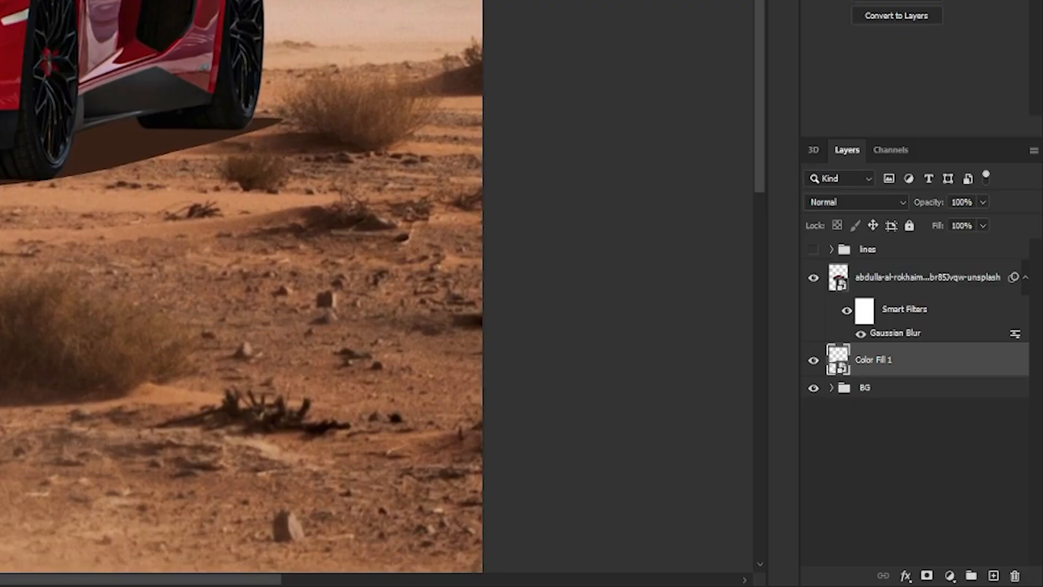
# - Set the blend mode of the Color Fill 1 shadow layer to Multiply
pyautogui.scroll(-2, 242, 287)
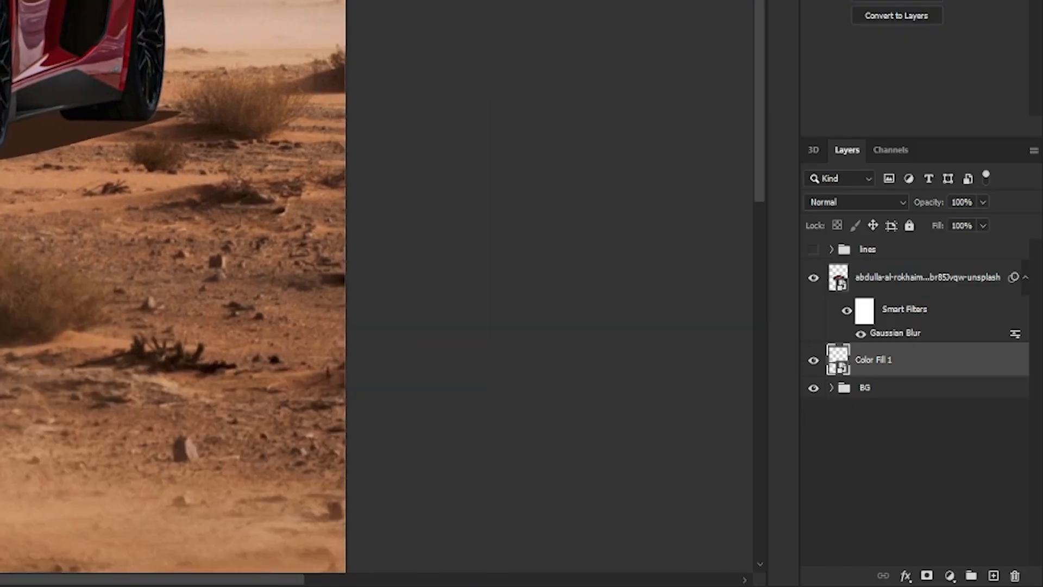
pyautogui.click(852, 209)
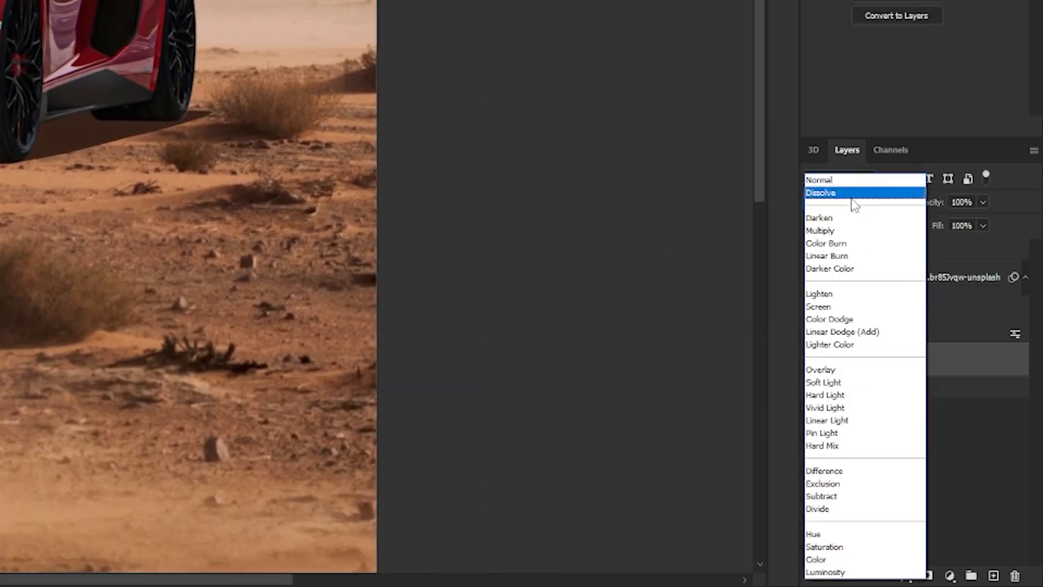
pyautogui.click(853, 229)
# - Apply a Gaussian Blur smart filter with a 3.1 px radius to the shadow layer
pyautogui.scroll(3, 93, 170)
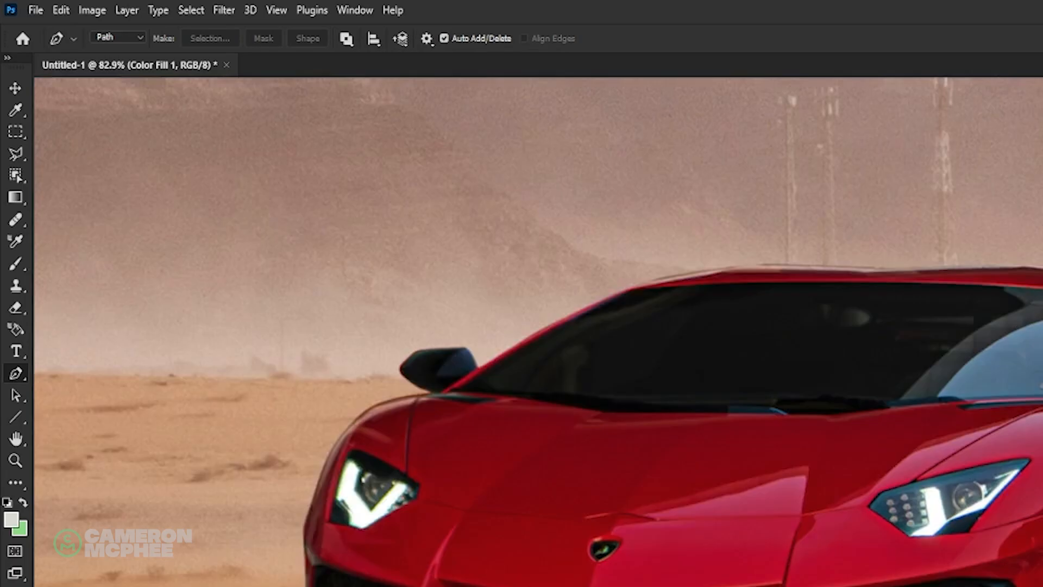
pyautogui.scroll(1, 522, 326)
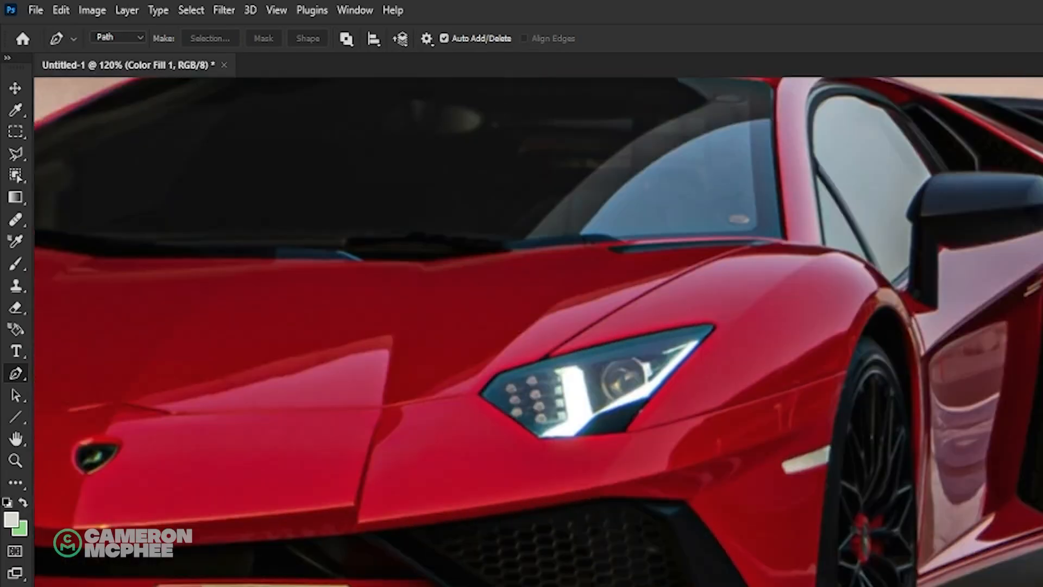
pyautogui.hscroll(5, 538, 331)
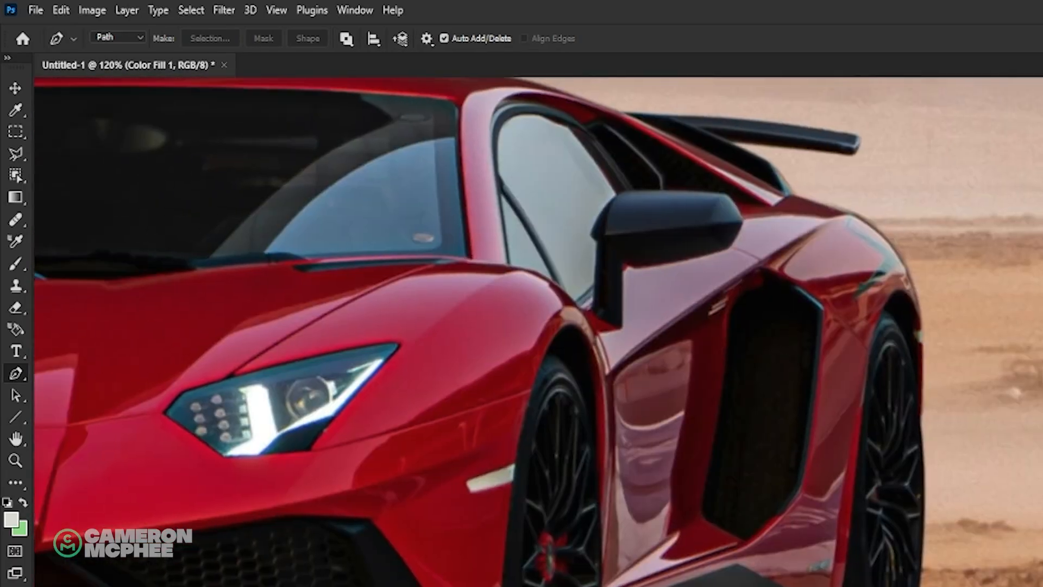
pyautogui.click(213, 8)
pyautogui.click(251, 31)
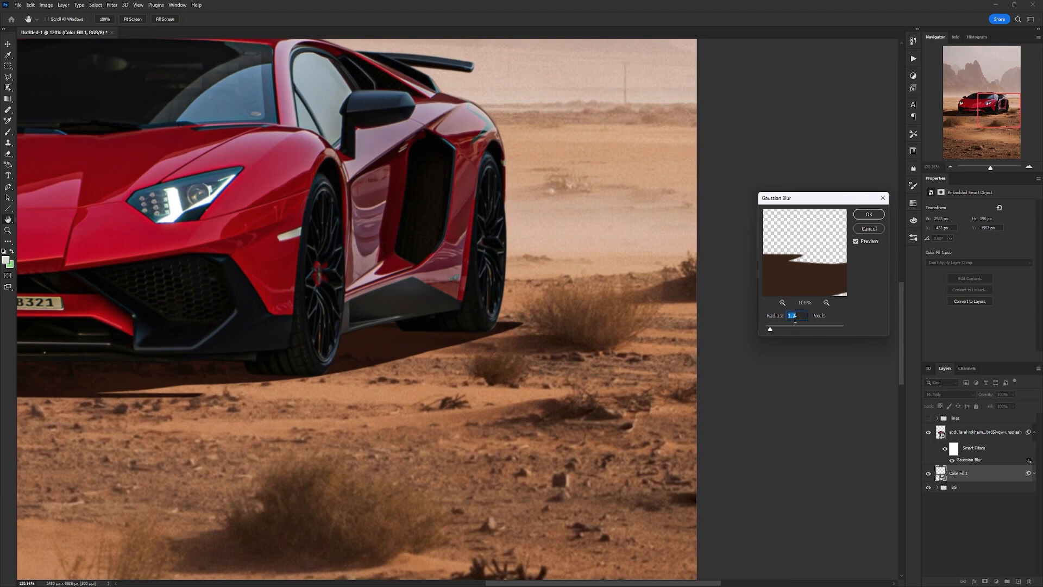
pyautogui.moveTo(782, 330); pyautogui.dragTo(780, 330)
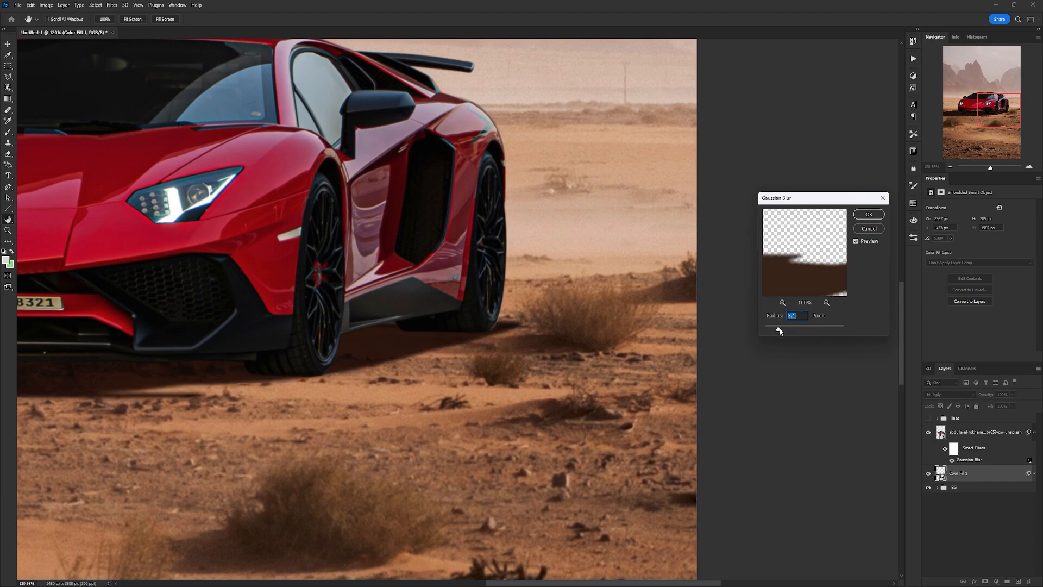
pyautogui.click(869, 214)
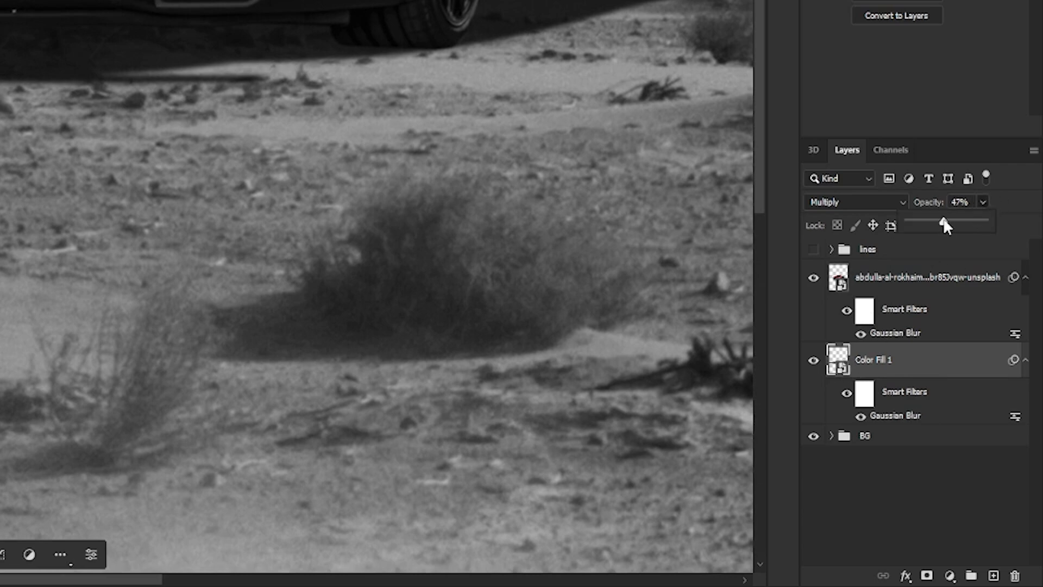
# - Compare the car's shadow with the bush shadows in grayscale and set the shadow layer's opacity to 75%
pyautogui.scroll(6, 352, 359)
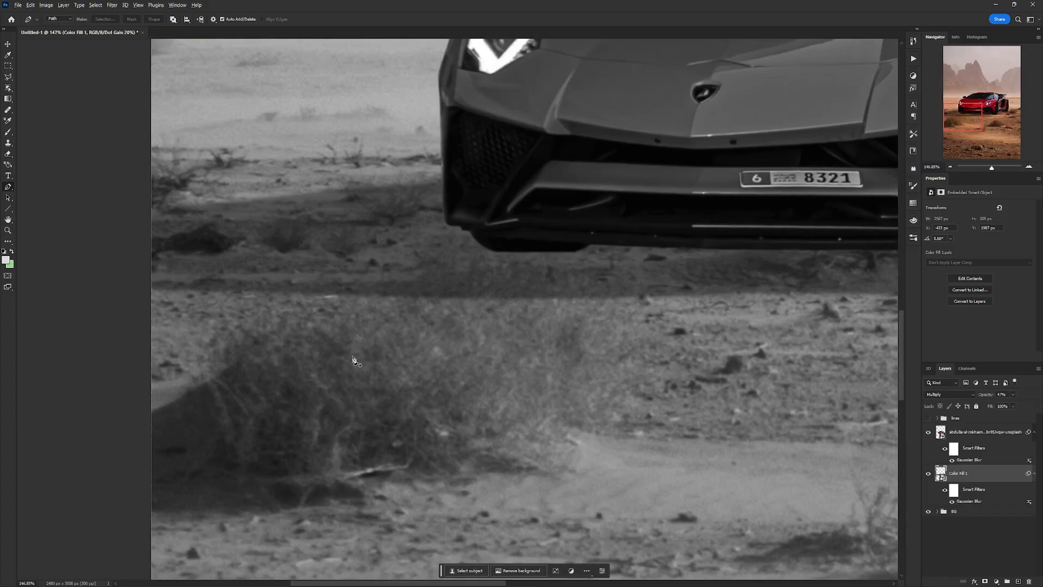
pyautogui.scroll(1, 353, 360)
pyautogui.moveTo(1013, 406); pyautogui.dragTo(1024, 405)
pyautogui.moveTo(702, 316); pyautogui.dragTo(460, 311)
pyautogui.scroll(-10, 493, 315)
pyautogui.scroll(4, 739, 295)
pyautogui.moveTo(743, 296); pyautogui.dragTo(592, 306)
pyautogui.scroll(9, 641, 289)
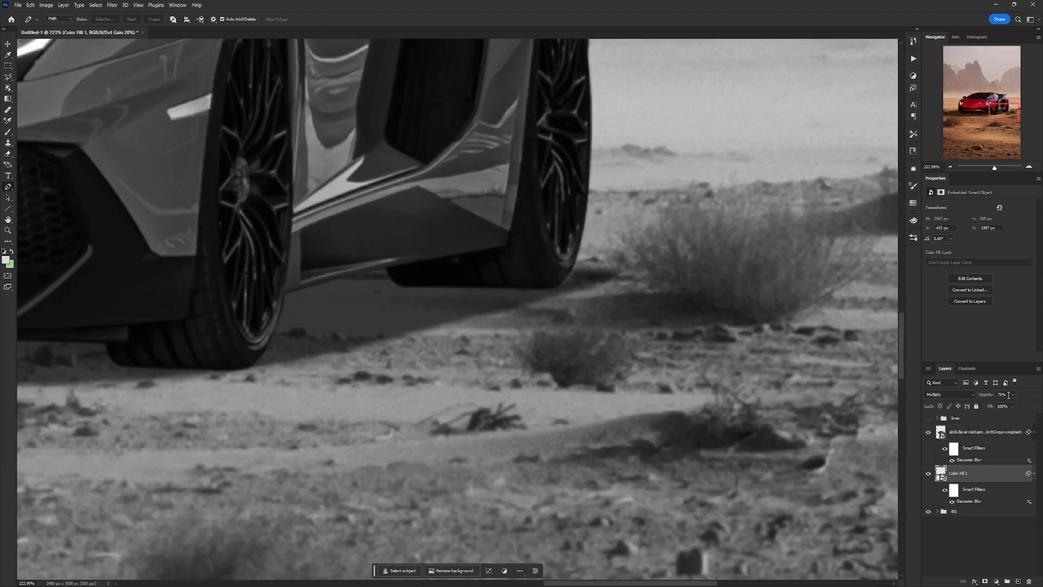
pyautogui.press('Return')
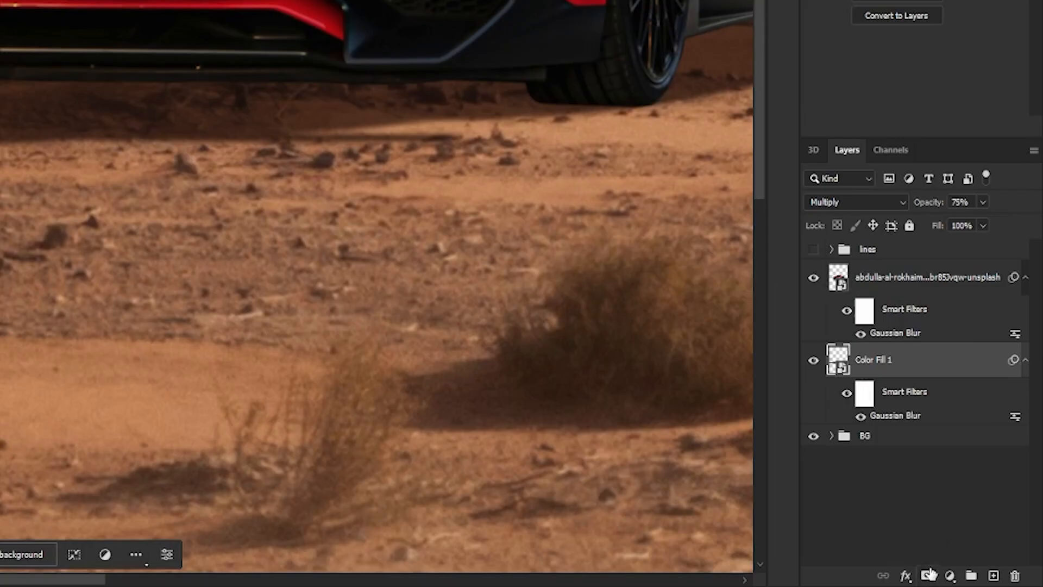
# - Add a layer mask to the shadow and prepare a smaller Soft Round Pressure Opacity and Flow brush with 20% flow
pyautogui.click(985, 581)
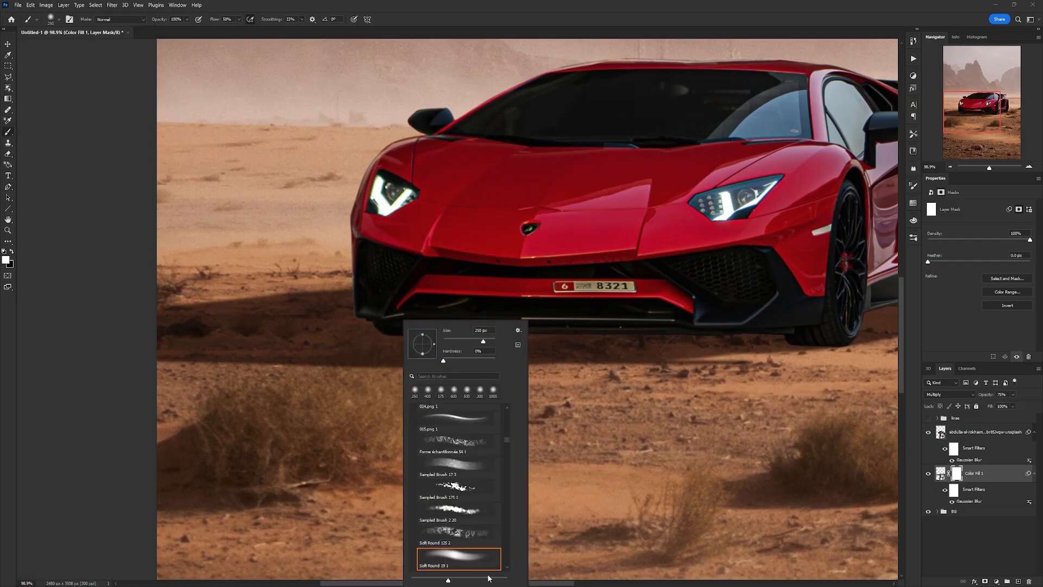
pyautogui.moveTo(508, 440); pyautogui.dragTo(511, 412)
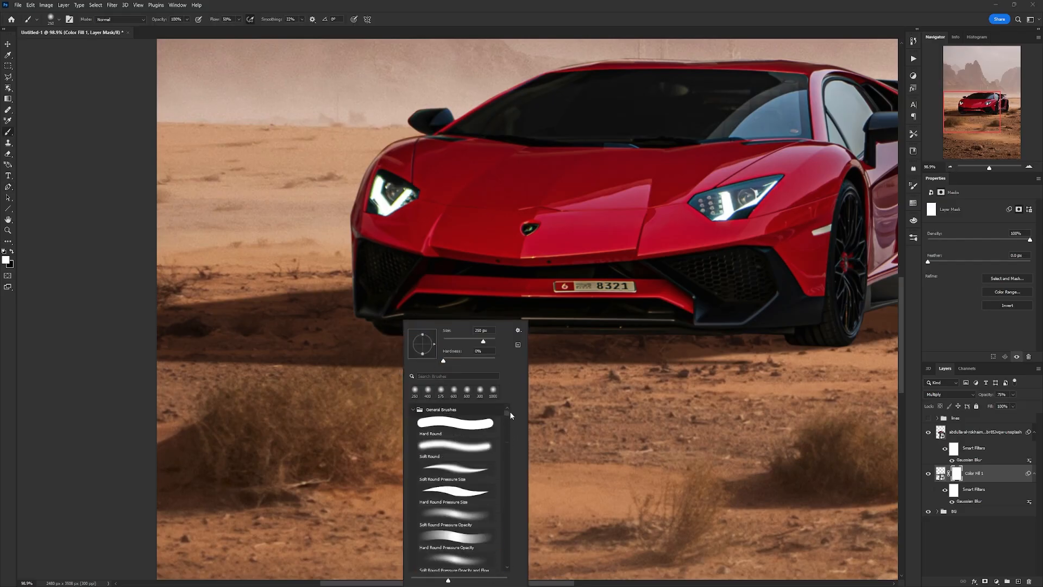
pyautogui.scroll(-1, 489, 439)
pyautogui.scroll(-1, 489, 439)
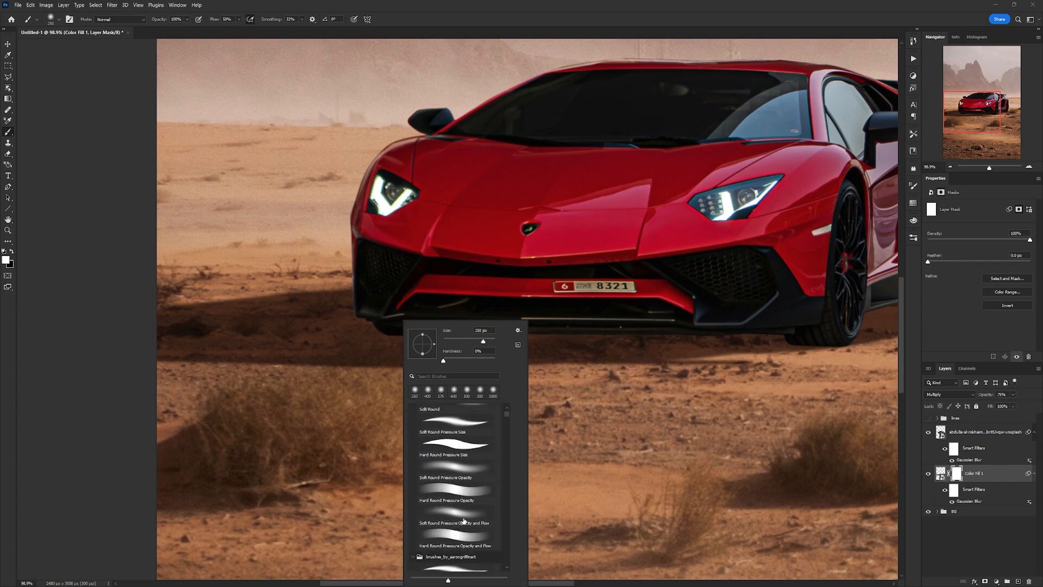
pyautogui.click(462, 516)
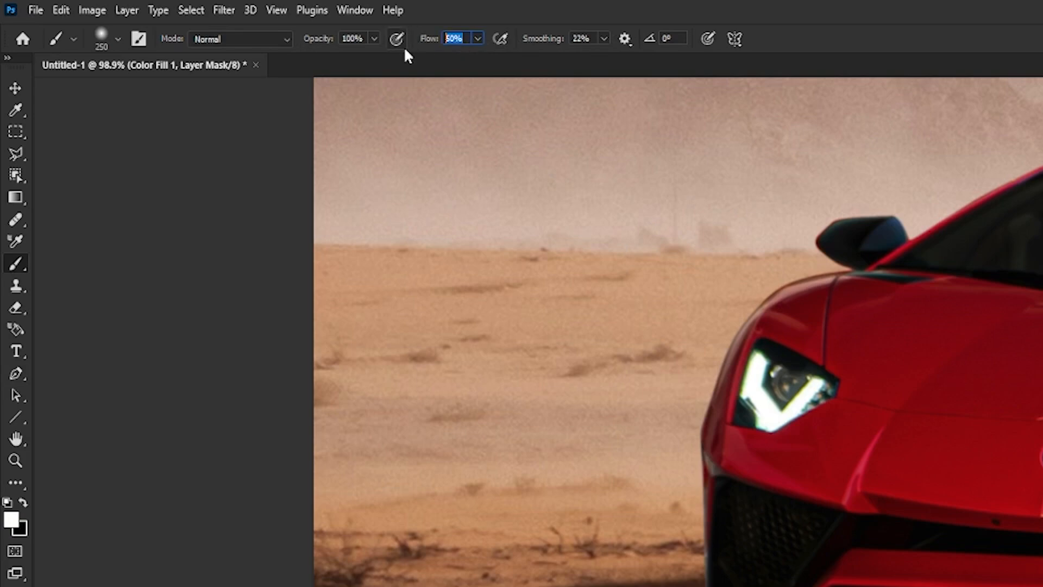
pyautogui.write('20')
pyautogui.press('Return')
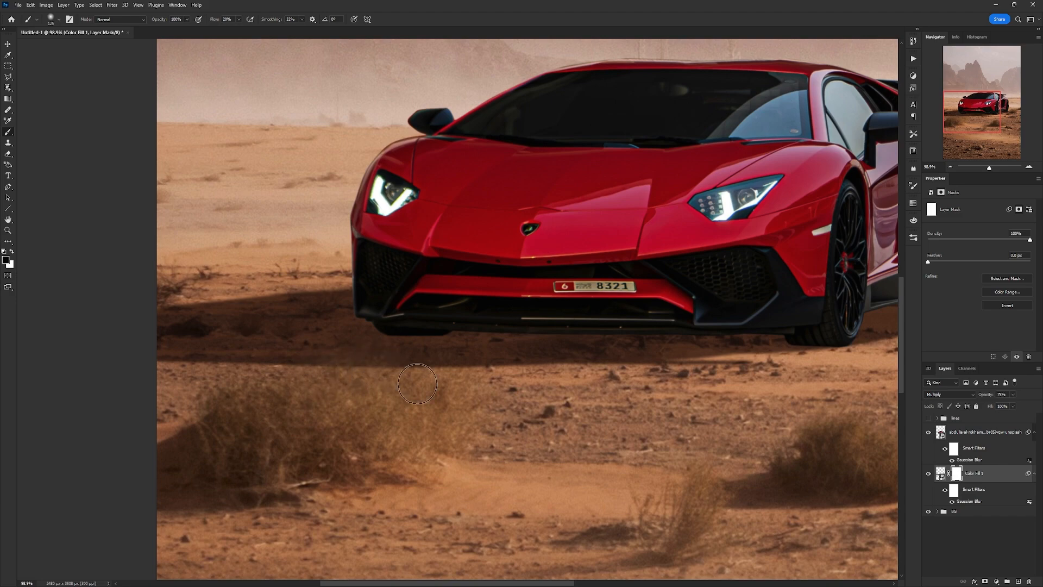
pyautogui.press('[')
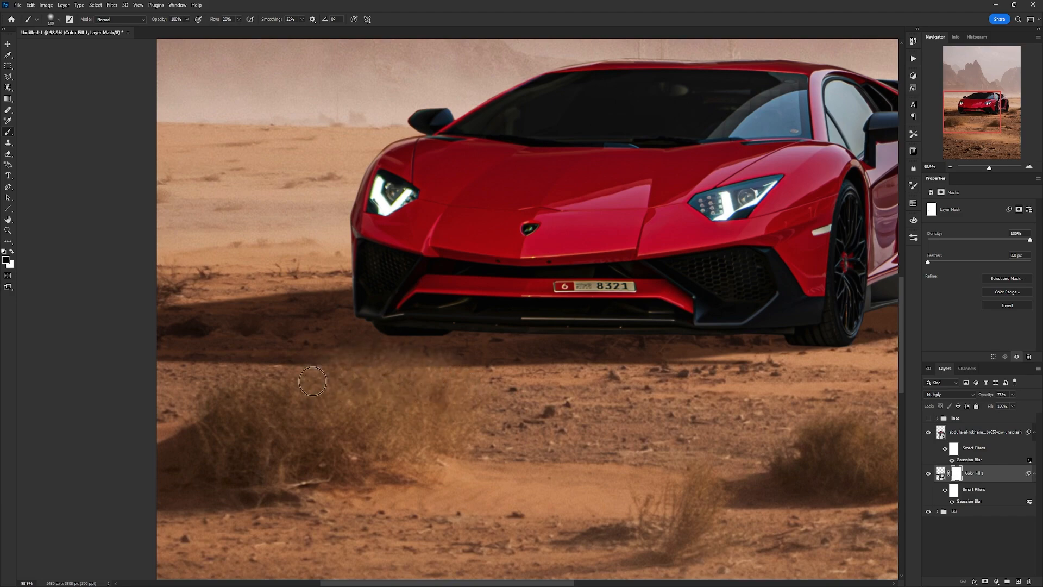
# - Paint on the Color Fill 1 layer mask to hide the car's shadow over the bush, restoring it where too much was removed
pyautogui.moveTo(461, 384); pyautogui.dragTo(429, 382)
pyautogui.moveTo(452, 380); pyautogui.dragTo(546, 392)
pyautogui.press('x')
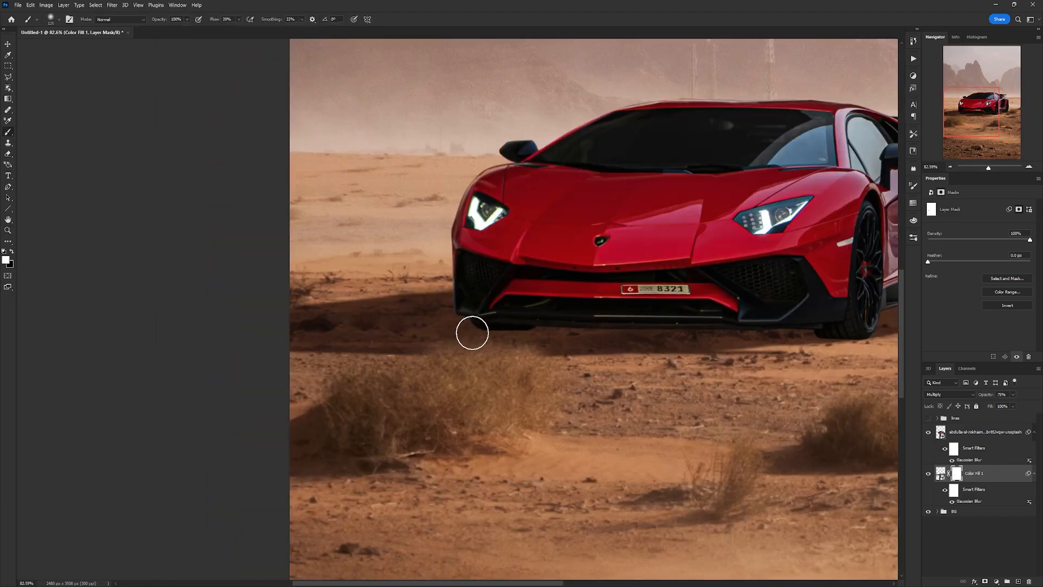
pyautogui.moveTo(552, 342)
pyautogui.mouseDown()
pyautogui.moveTo(513, 341)
pyautogui.moveTo(546, 338)
pyautogui.mouseUp()
pyautogui.moveTo(561, 380)
pyautogui.mouseDown()
pyautogui.moveTo(563, 371)
pyautogui.moveTo(527, 370)
pyautogui.mouseUp()
pyautogui.moveTo(534, 367); pyautogui.dragTo(568, 365)
pyautogui.moveTo(682, 374)
pyautogui.mouseDown()
pyautogui.moveTo(650, 375)
pyautogui.moveTo(682, 373)
pyautogui.mouseUp()
pyautogui.press('x')
pyautogui.moveTo(595, 377)
pyautogui.mouseDown()
pyautogui.moveTo(560, 379)
pyautogui.moveTo(594, 379)
pyautogui.mouseUp()
# - Create a new layer above the Color Fill 1 shadow, reduce the brush size and set the layer's blend mode to Multiply
pyautogui.click(1019, 581)
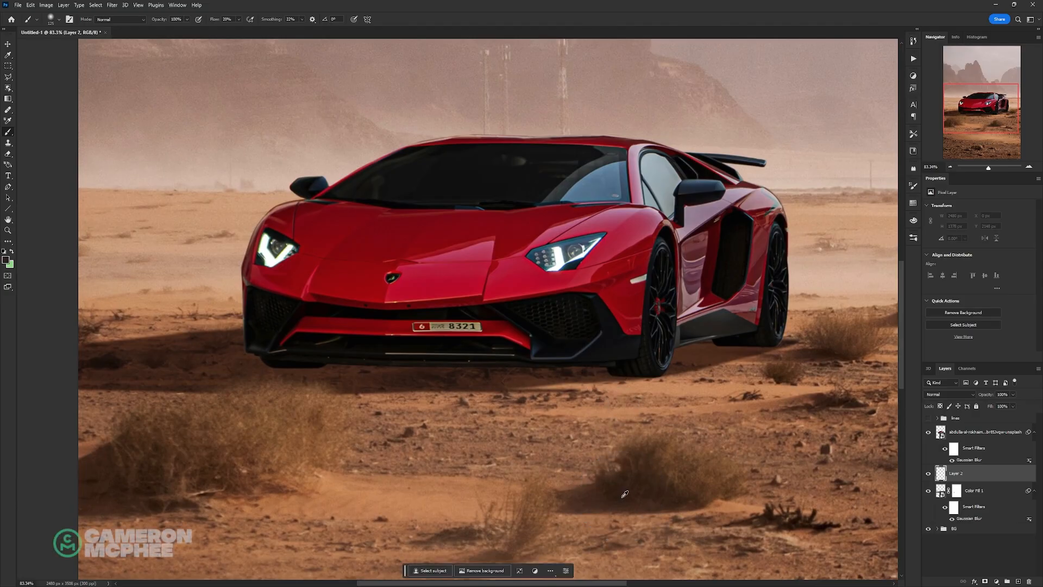
pyautogui.moveTo(546, 354); pyautogui.dragTo(610, 370)
pyautogui.press('[')
pyautogui.press('[')
pyautogui.press('[')
pyautogui.press('[')
pyautogui.press('[')
pyautogui.moveTo(270, 371); pyautogui.dragTo(321, 373)
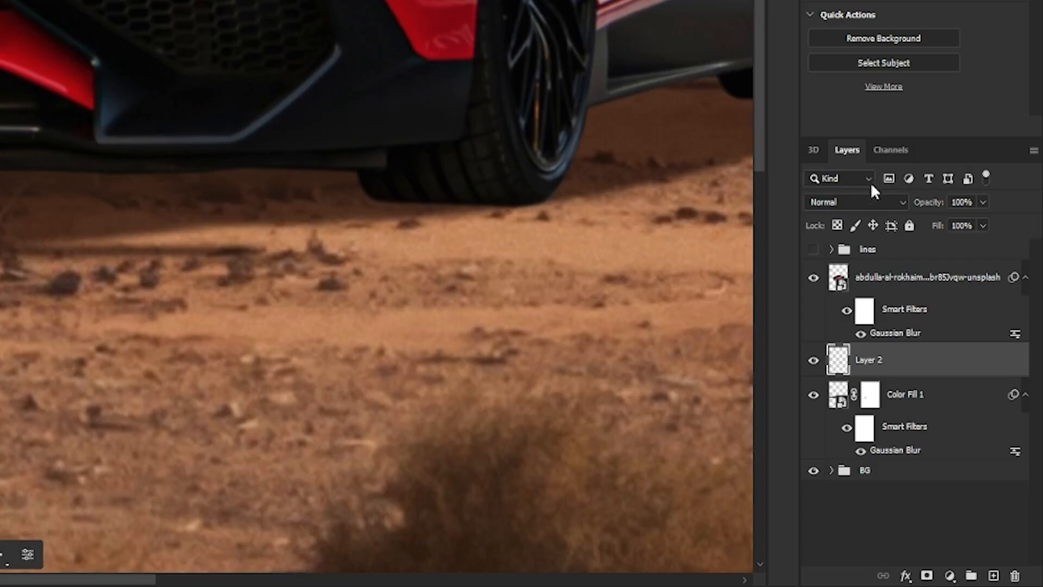
pyautogui.click(869, 203)
pyautogui.click(855, 230)
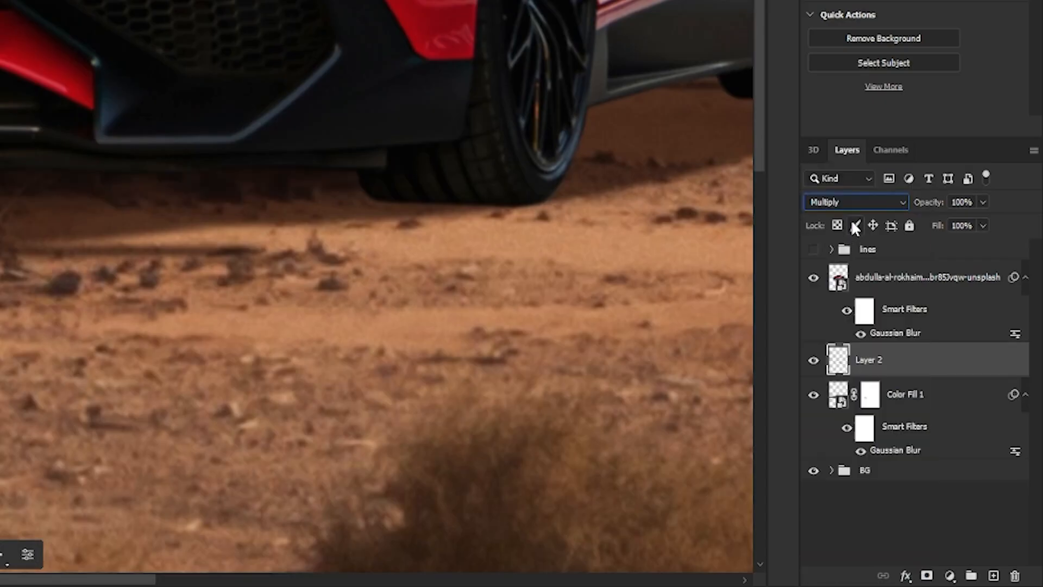
# - Paint a soft contact shadow on Layer 2 along the ground beneath the car's front bumper
pyautogui.moveTo(386, 362)
pyautogui.mouseDown()
pyautogui.moveTo(266, 381)
pyautogui.moveTo(727, 379)
pyautogui.moveTo(454, 366)
pyautogui.mouseUp()
pyautogui.hotkey('ctrl', '0')
pyautogui.moveTo(304, 362); pyautogui.dragTo(635, 338)
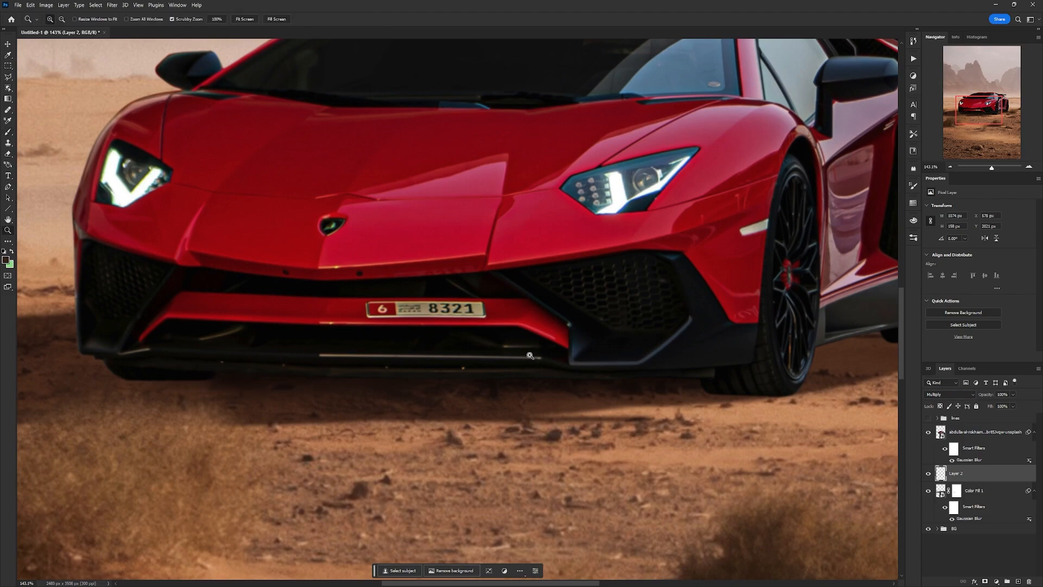
pyautogui.press(']')
pyautogui.press(']')
pyautogui.press(']')
pyautogui.moveTo(636, 337); pyautogui.dragTo(458, 333)
pyautogui.press('[')
pyautogui.press('[')
pyautogui.hscroll(10, 429, 337)
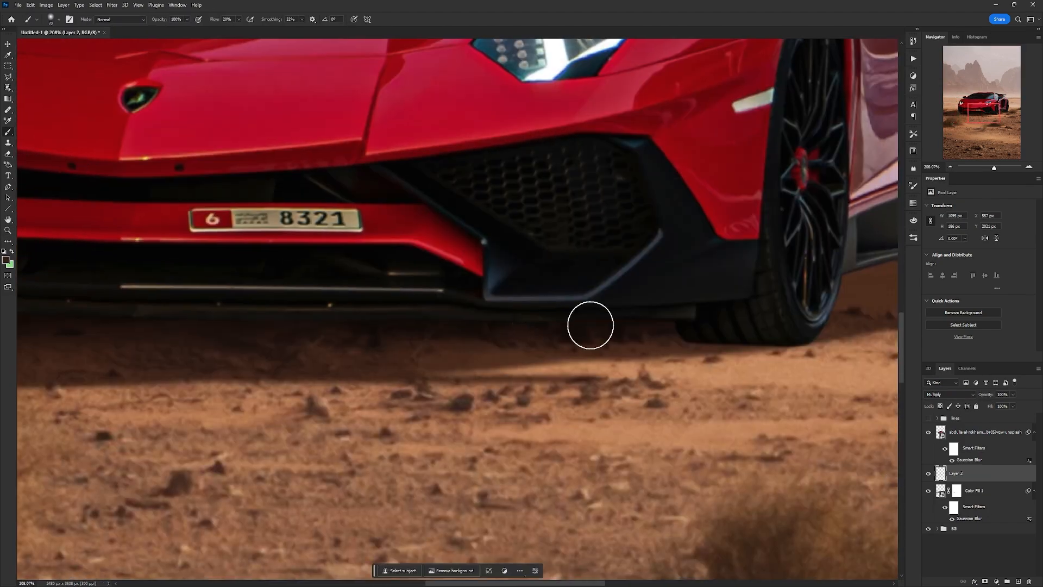
pyautogui.press('[')
pyautogui.moveTo(610, 345); pyautogui.dragTo(577, 342)
# - Build up the Layer 2 shadow around the front wheel and under the car's side with varying brush sizes
pyautogui.press(']')
pyautogui.press(']')
pyautogui.press(']')
pyautogui.press(']')
pyautogui.press(']')
pyautogui.moveTo(794, 255); pyautogui.dragTo(592, 321)
pyautogui.moveTo(599, 322); pyautogui.dragTo(522, 337)
pyautogui.press('[')
pyautogui.moveTo(690, 314); pyautogui.dragTo(756, 316)
pyautogui.moveTo(755, 320); pyautogui.dragTo(711, 322)
pyautogui.press('[')
pyautogui.moveTo(606, 303); pyautogui.dragTo(611, 307)
pyautogui.press(']')
pyautogui.scroll(-2, 619, 328)
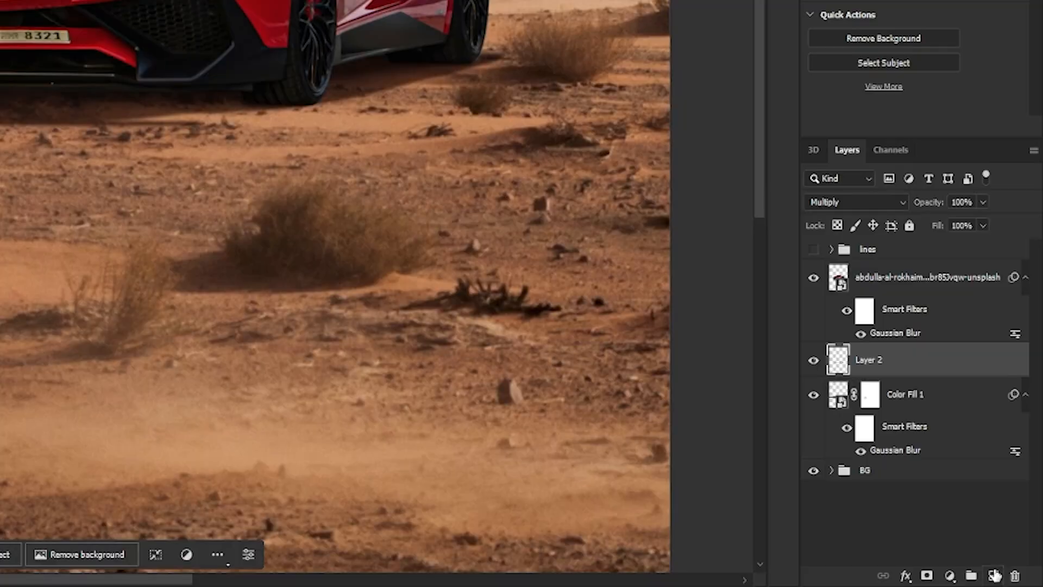
# - Create another new layer and paint dark contact shadows under the tires, side skirt and front bumper
pyautogui.click(1018, 580)
pyautogui.scroll(2, 493, 326)
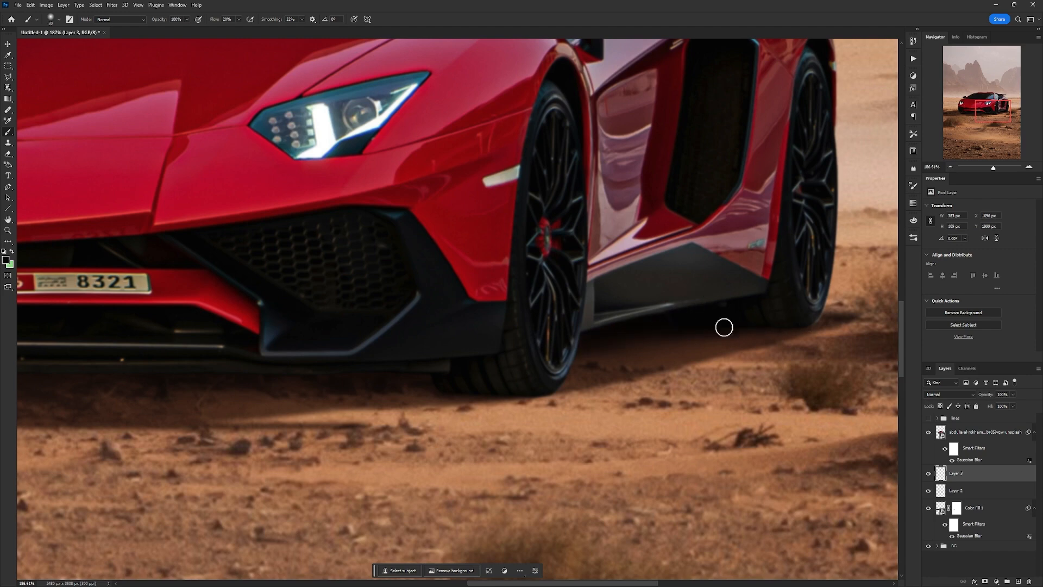
pyautogui.hscroll(-3, 569, 345)
pyautogui.moveTo(665, 385)
pyautogui.mouseDown()
pyautogui.moveTo(607, 347)
pyautogui.moveTo(670, 341)
pyautogui.mouseUp()
pyautogui.press(']')
pyautogui.moveTo(401, 314); pyautogui.dragTo(768, 315)
pyautogui.moveTo(707, 338); pyautogui.dragTo(334, 333)
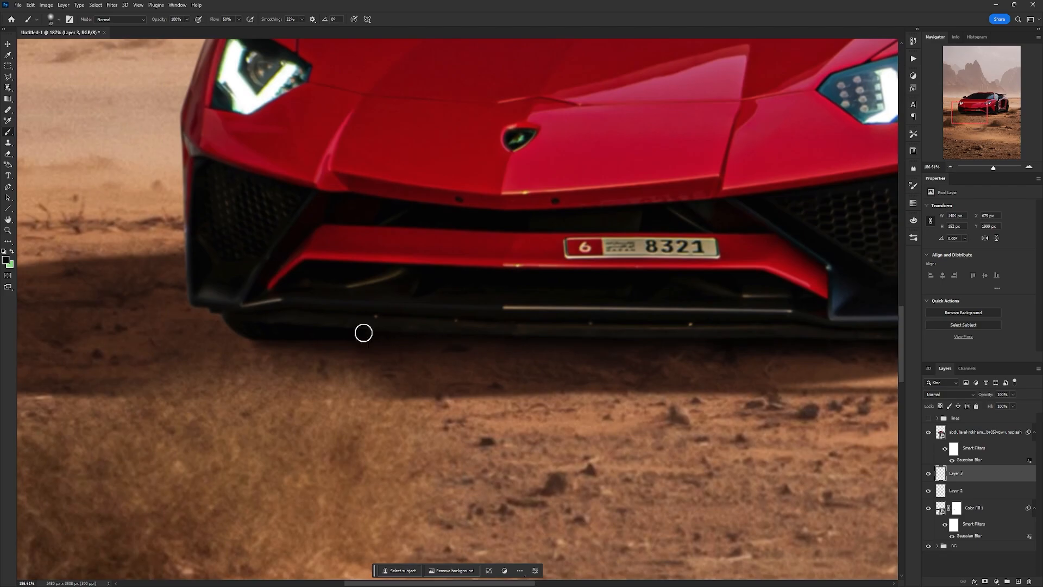
pyautogui.moveTo(675, 348); pyautogui.dragTo(614, 346)
pyautogui.moveTo(715, 343); pyautogui.dragTo(668, 345)
# - Soften the dark contact shadows on Layer 3 beneath the bumper and wheels with a soft eraser
pyautogui.press('e')
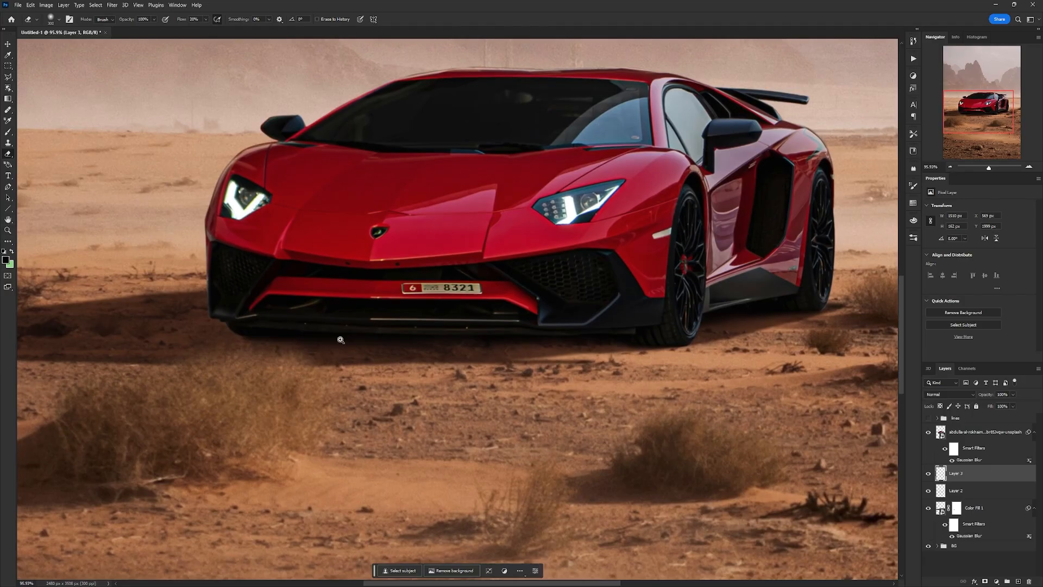
pyautogui.moveTo(280, 338); pyautogui.dragTo(337, 340)
pyautogui.press('[')
pyautogui.press('[')
pyautogui.press('[')
pyautogui.press('[')
pyautogui.press('[')
pyautogui.moveTo(694, 346); pyautogui.dragTo(546, 352)
pyautogui.moveTo(650, 358); pyautogui.dragTo(440, 367)
pyautogui.press(']')
pyautogui.press(']')
pyautogui.moveTo(764, 358); pyautogui.dragTo(384, 357)
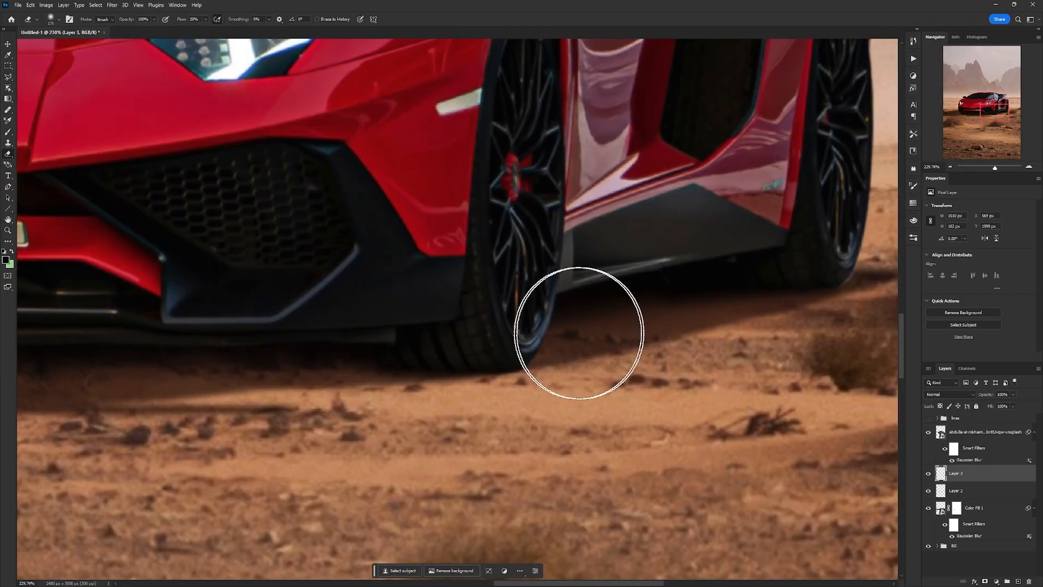
pyautogui.moveTo(725, 361); pyautogui.dragTo(674, 361)
# - Group Layer 3, Layer 2 and Color Fill 1 and name the group SHADOW
pyautogui.keyDown('shift'); pyautogui.click(980, 502); pyautogui.keyUp('shift')
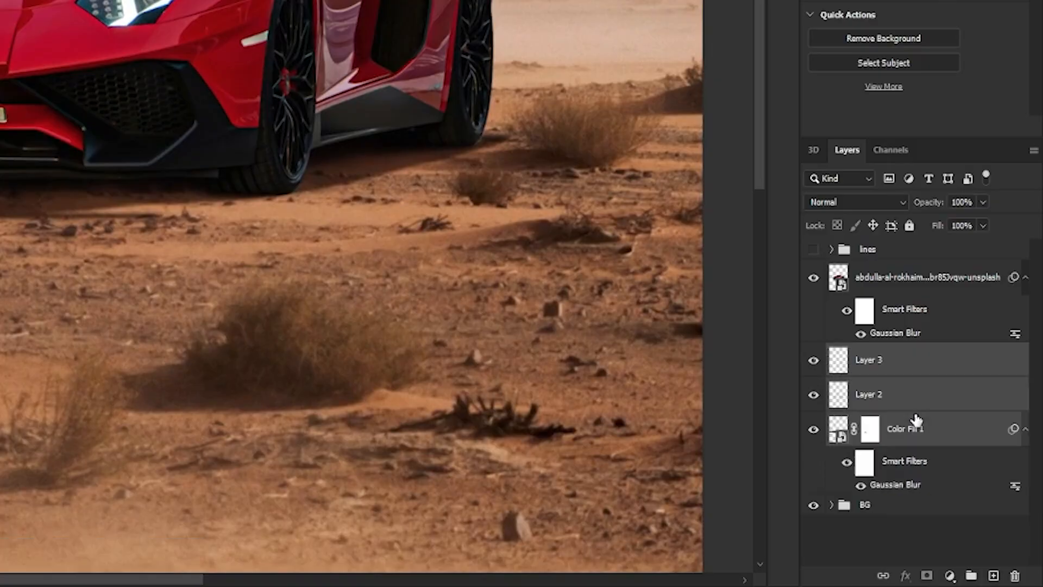
pyautogui.click(972, 577)
pyautogui.doubleClick(871, 354)
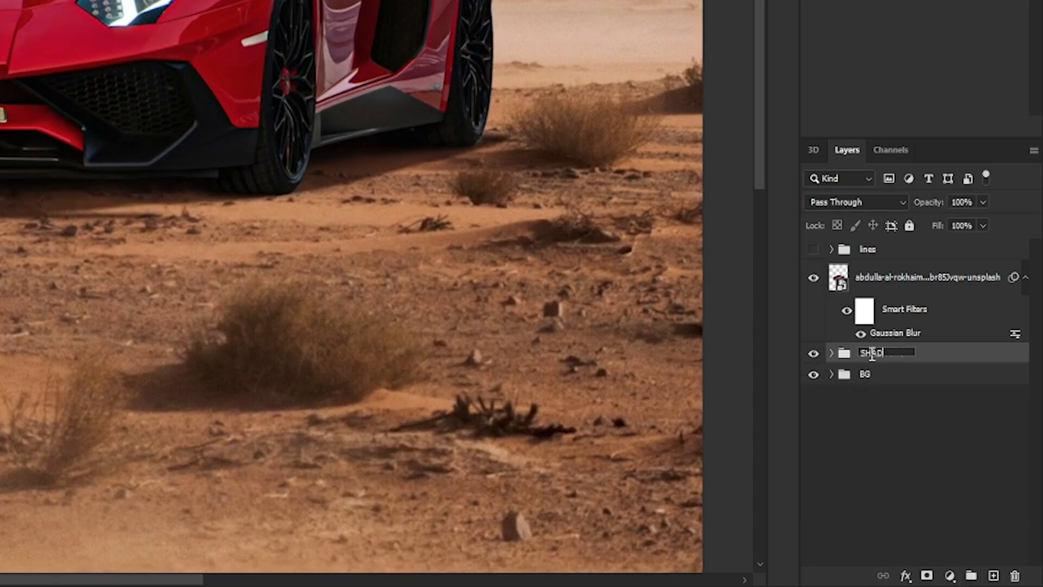
pyautogui.press('Return')
# - Add a Curves adjustment layer above the BG group and clip it to that group
pyautogui.click(854, 380)
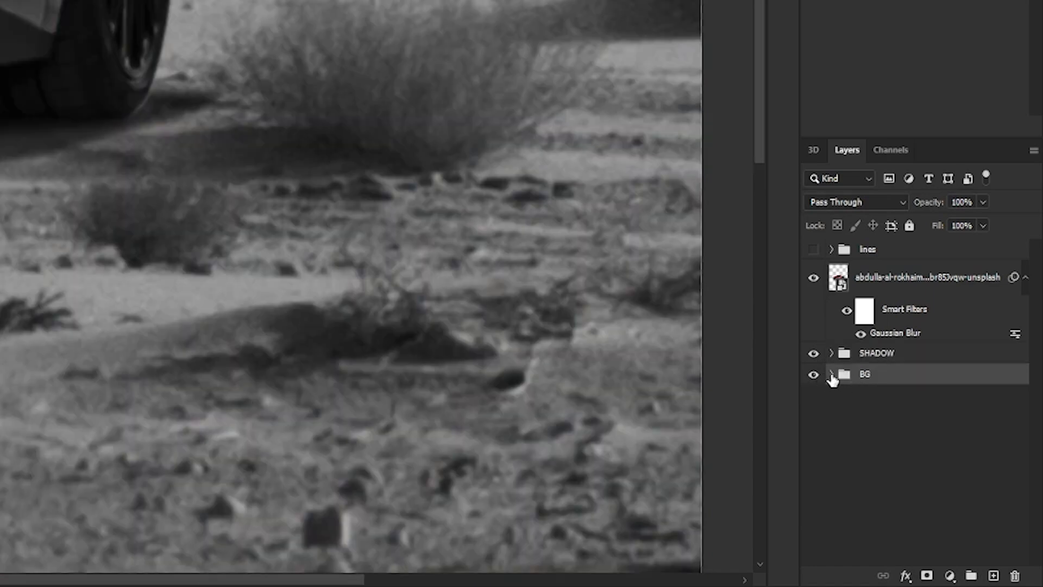
pyautogui.click(949, 575)
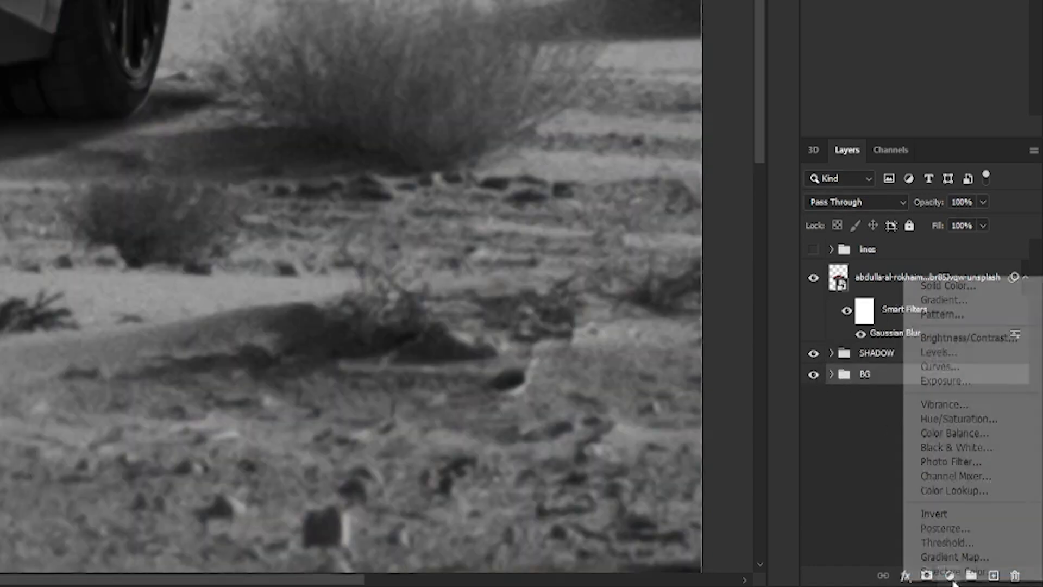
pyautogui.click(959, 367)
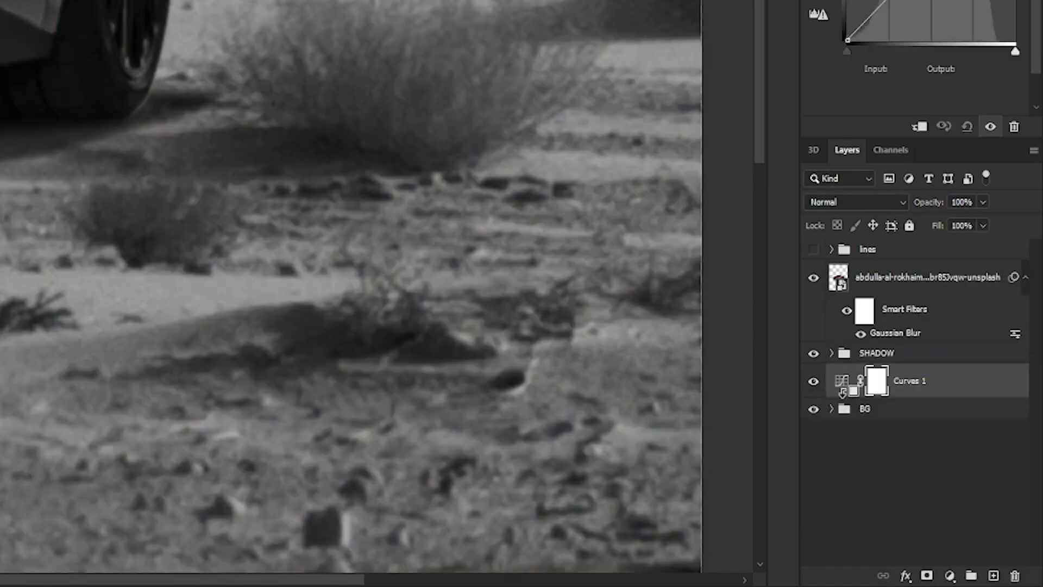
pyautogui.keyDown('alt'); pyautogui.click(843, 395); pyautogui.keyUp('alt')
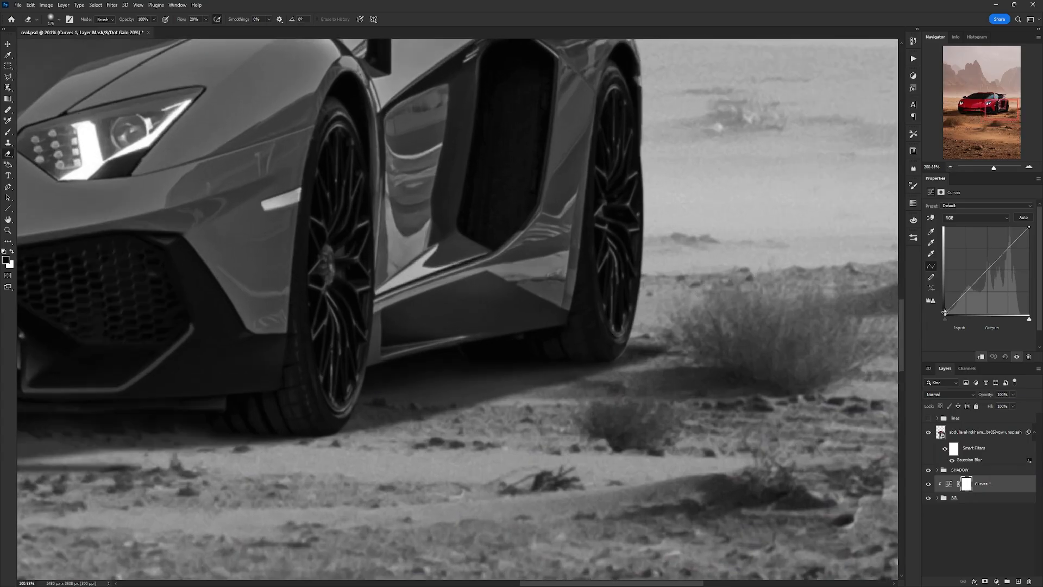
# - Darken the desert's blacks by moving the Curves 1 black point to input 26, comparing against the car in grayscale and colour
pyautogui.moveTo(945, 313); pyautogui.dragTo(957, 317)
pyautogui.scroll(-4, 679, 317)
pyautogui.scroll(3, 681, 348)
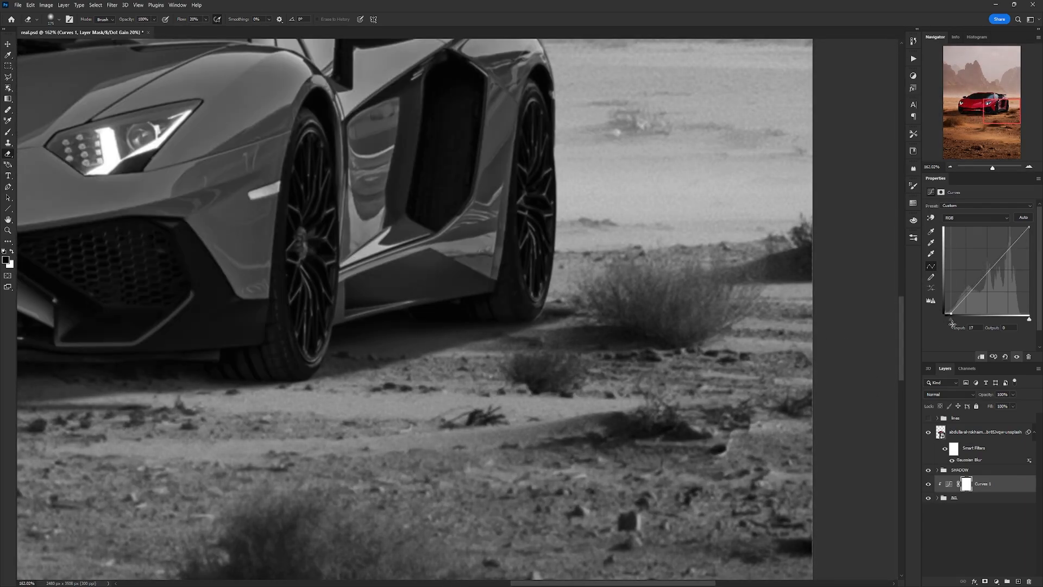
pyautogui.hotkey('ctrl', 'y')
pyautogui.scroll(-9, 611, 340)
pyautogui.click(928, 484)
pyautogui.click(928, 484)
pyautogui.scroll(10, 582, 292)
pyautogui.hotkey('ctrl', 'y')
pyautogui.moveTo(951, 314); pyautogui.dragTo(954, 315)
pyautogui.hotkey('ctrl', 'y')
pyautogui.scroll(-9, 686, 326)
pyautogui.scroll(2, 665, 332)
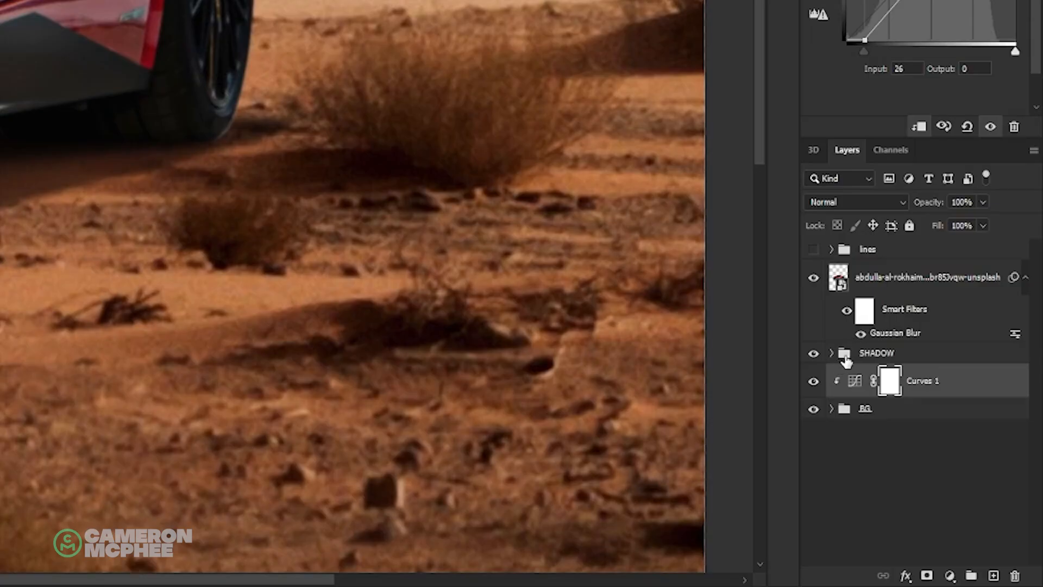
# - Add a Hue/Saturation adjustment clipped to the car layer and lower the car's saturation
pyautogui.click(945, 471)
pyautogui.click(941, 434)
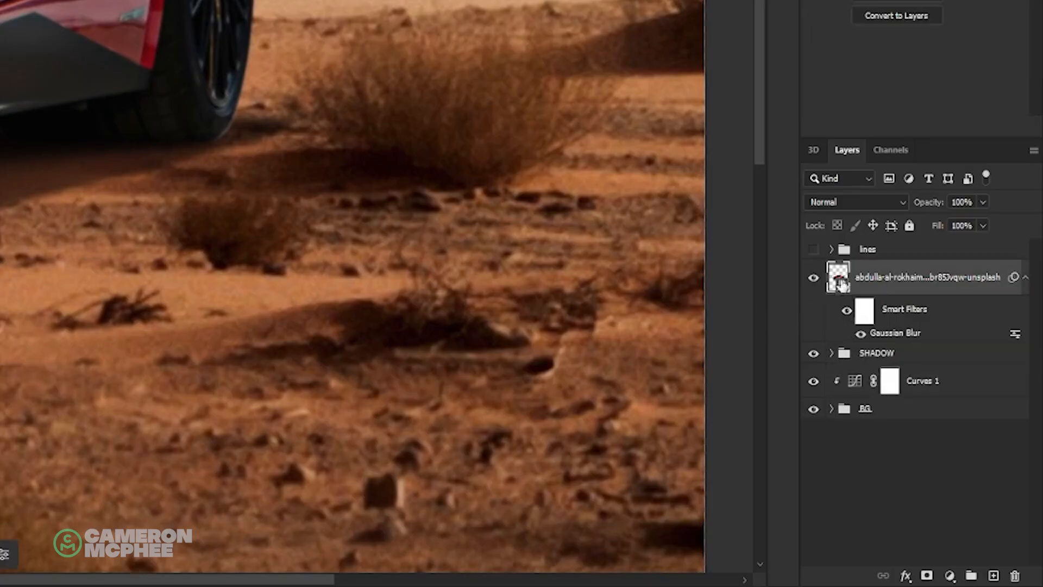
pyautogui.click(950, 576)
pyautogui.click(950, 408)
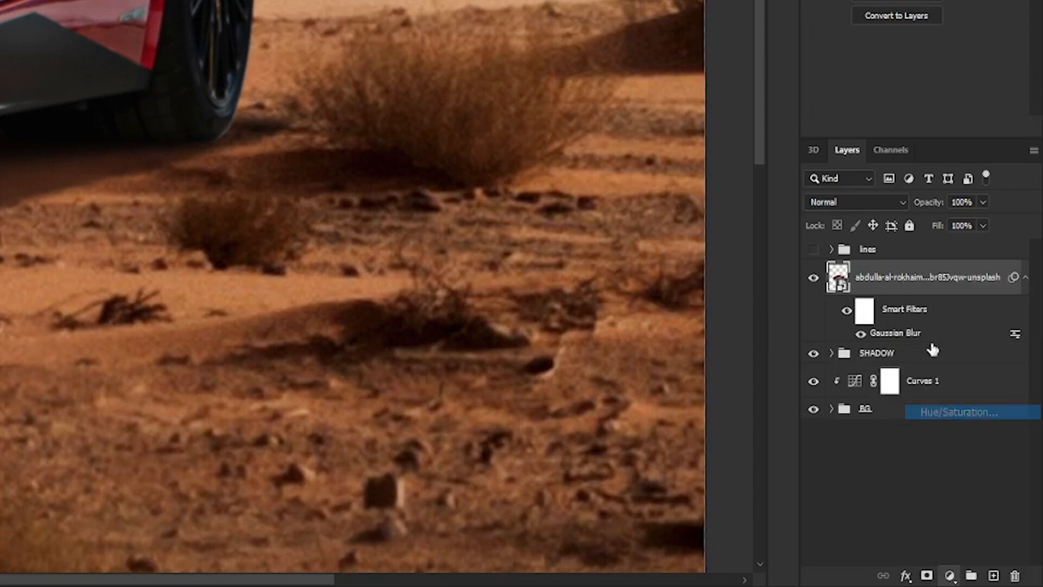
pyautogui.keyDown('alt'); pyautogui.click(859, 290); pyautogui.keyUp('alt')
pyautogui.click(845, 279)
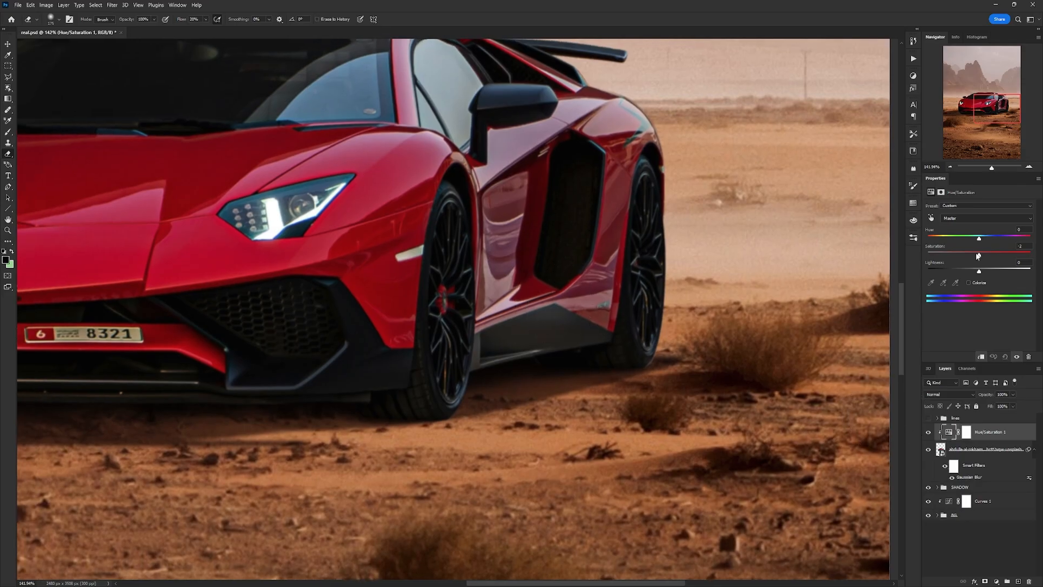
pyautogui.scroll(-7, 266, 65)
pyautogui.scroll(-2, 457, 304)
pyautogui.moveTo(962, 256); pyautogui.dragTo(966, 256)
pyautogui.scroll(-3, 543, 305)
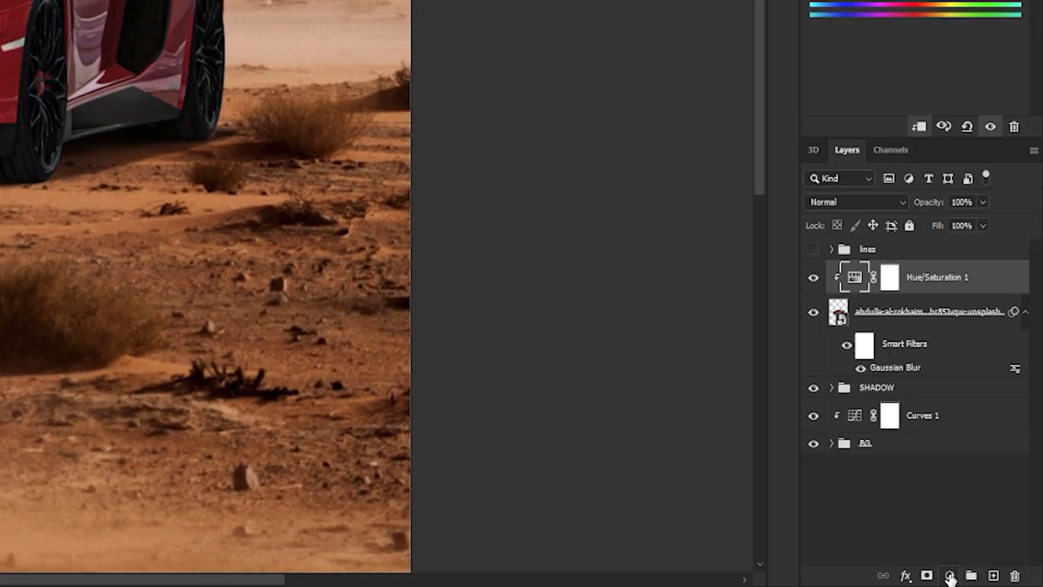
# - Add a Curves adjustment above Hue/Saturation 1 and clip it to the car layer
pyautogui.click(950, 577)
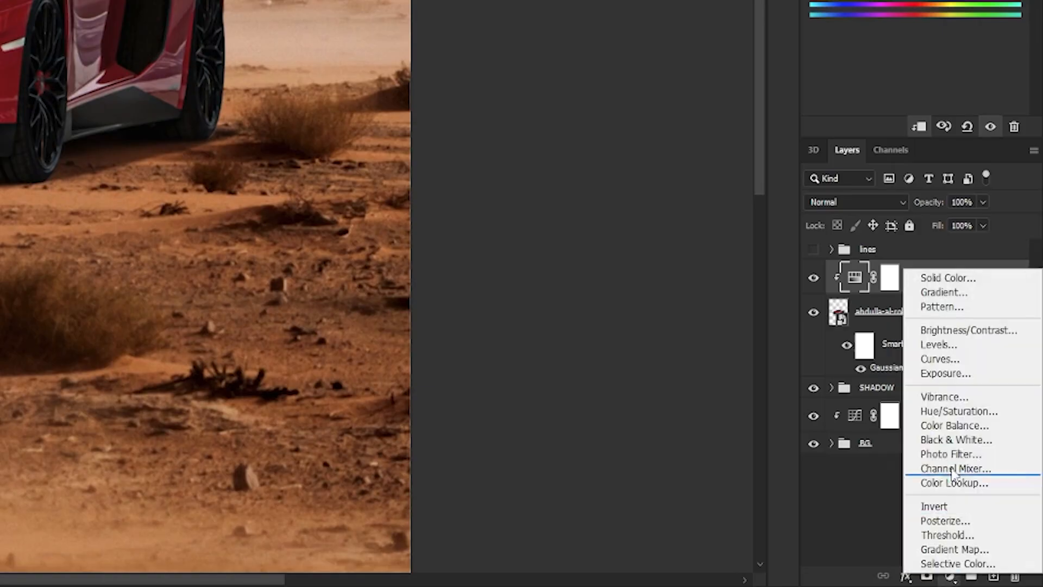
pyautogui.click(945, 361)
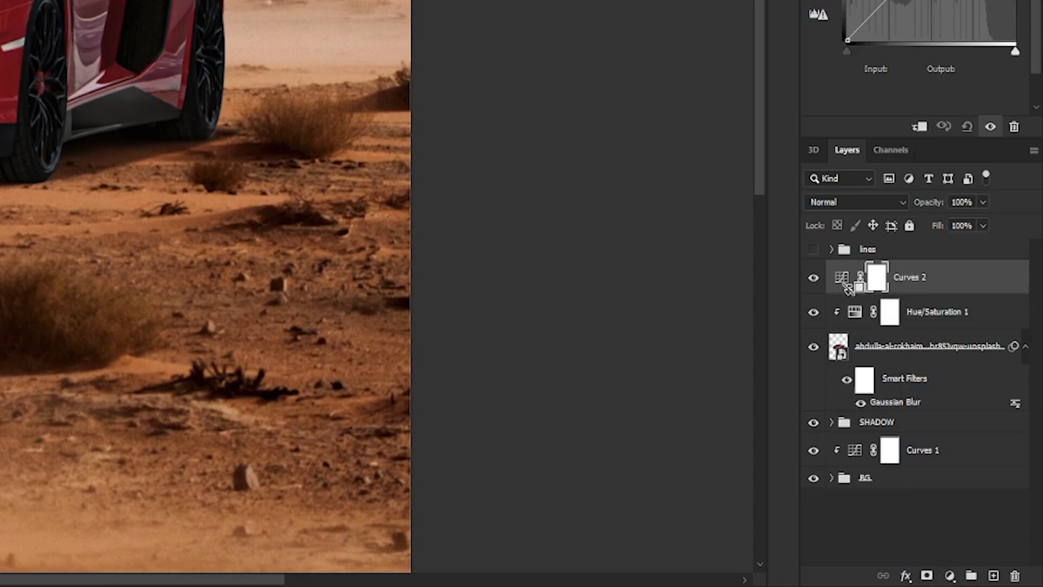
pyautogui.keyDown('alt'); pyautogui.click(848, 288); pyautogui.keyUp('alt')
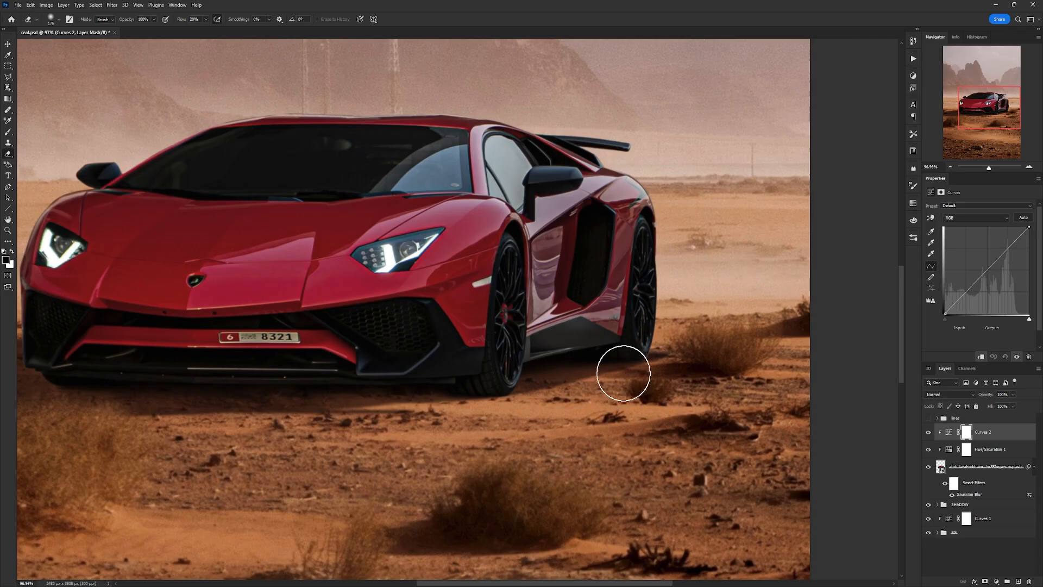
# - Match the car's blacks to the scene in grayscale by lifting the Curves 2 black point to output 1
pyautogui.hotkey('ctrl', 'y')
pyautogui.scroll(6, 674, 368)
pyautogui.click(946, 315)
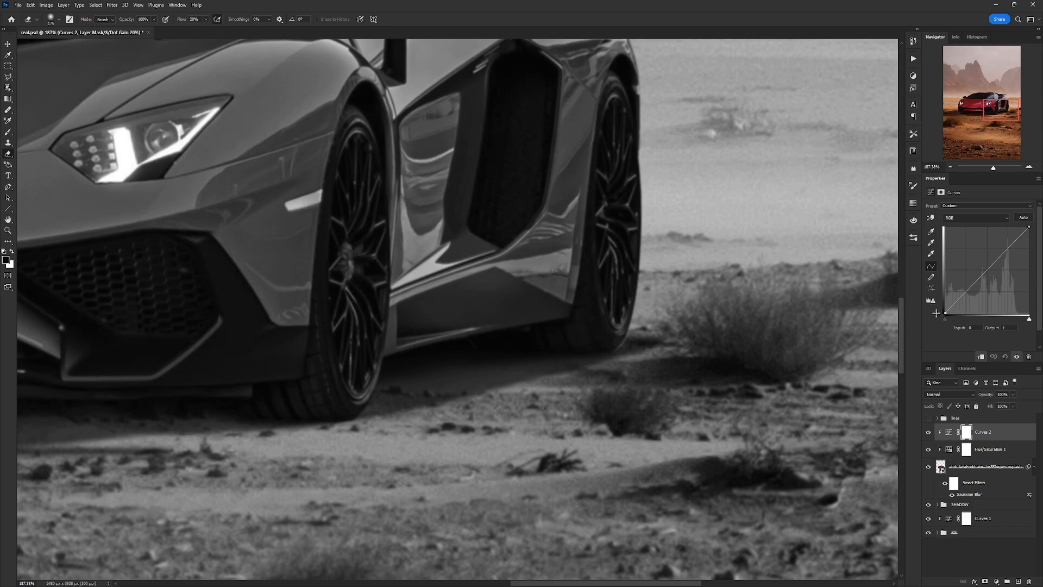
pyautogui.scroll(-2, 585, 354)
pyautogui.scroll(3, 584, 354)
pyautogui.moveTo(945, 313); pyautogui.dragTo(944, 314)
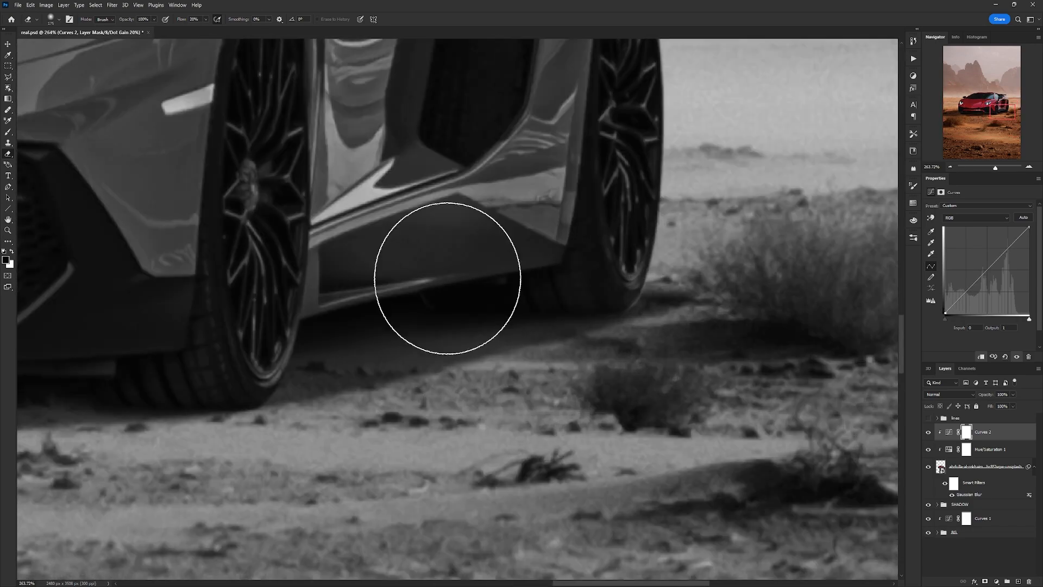
pyautogui.hotkey('ctrl', 'y')
pyautogui.scroll(-8, 498, 281)
# - Lower the Curves 2 white point to output 243 and raise the darker midtones, checking the car in grayscale and colour
pyautogui.scroll(2, 498, 281)
pyautogui.moveTo(1029, 227); pyautogui.dragTo(1029, 236)
pyautogui.scroll(-2, 642, 380)
pyautogui.scroll(1, 488, 269)
pyautogui.moveTo(977, 283); pyautogui.dragTo(966, 286)
pyautogui.scroll(-3, 596, 335)
pyautogui.hotkey('ctrl', 'y')
pyautogui.hotkey('ctrl', 'y')
pyautogui.scroll(4, 544, 307)
pyautogui.moveTo(1029, 235); pyautogui.dragTo(1030, 231)
pyautogui.hotkey('ctrl', 'y')
pyautogui.scroll(4, 724, 286)
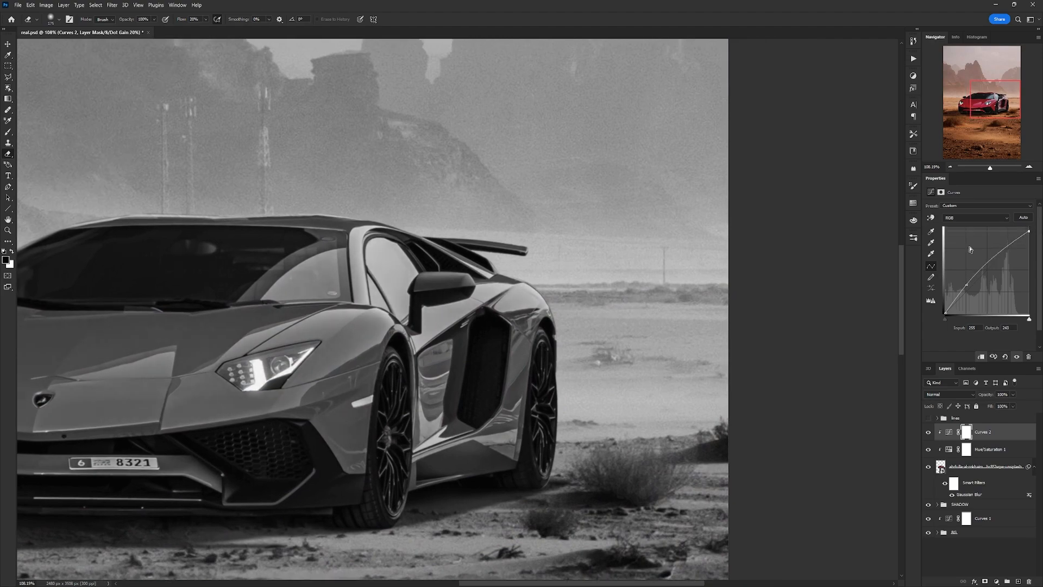
pyautogui.hotkey('ctrl', 'y')
pyautogui.scroll(-4, 485, 321)
pyautogui.scroll(2, 486, 322)
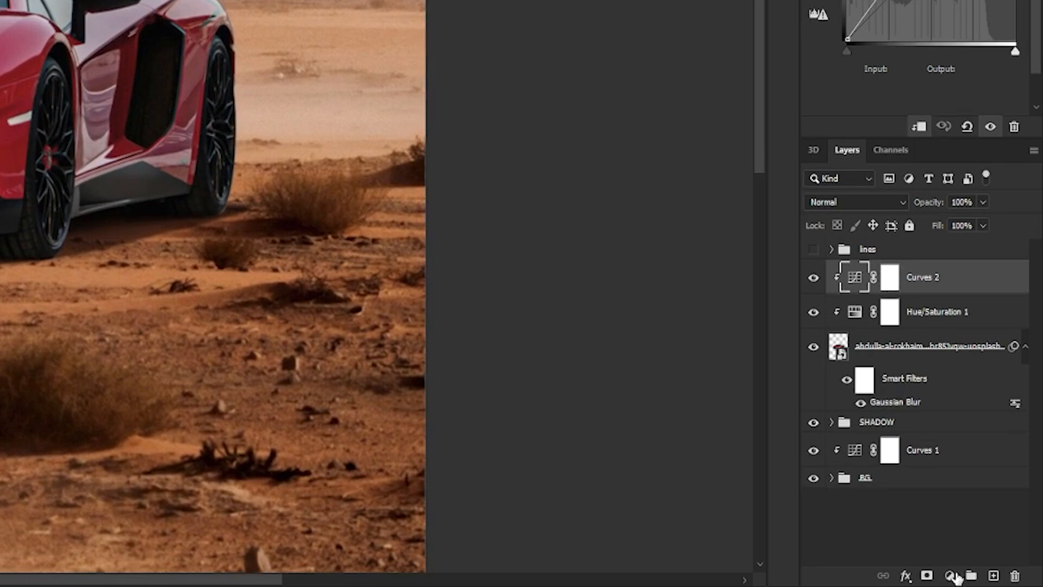
# - Add a Color Balance adjustment clipped to the car and shift its midtones to red +22 and toward yellow
pyautogui.click(996, 580)
pyautogui.click(998, 503)
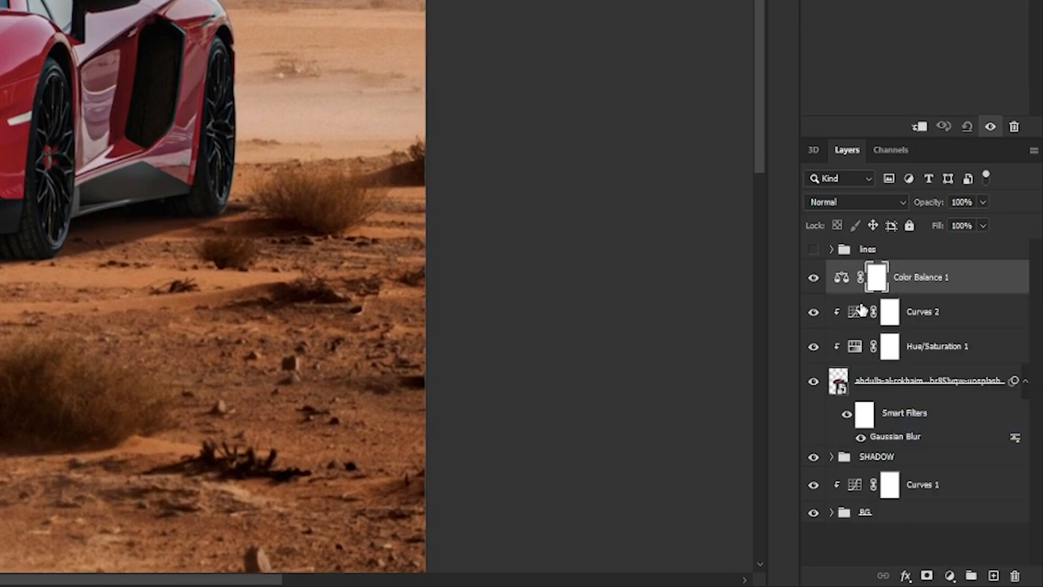
pyautogui.keyDown('alt'); pyautogui.click(857, 293); pyautogui.keyUp('alt')
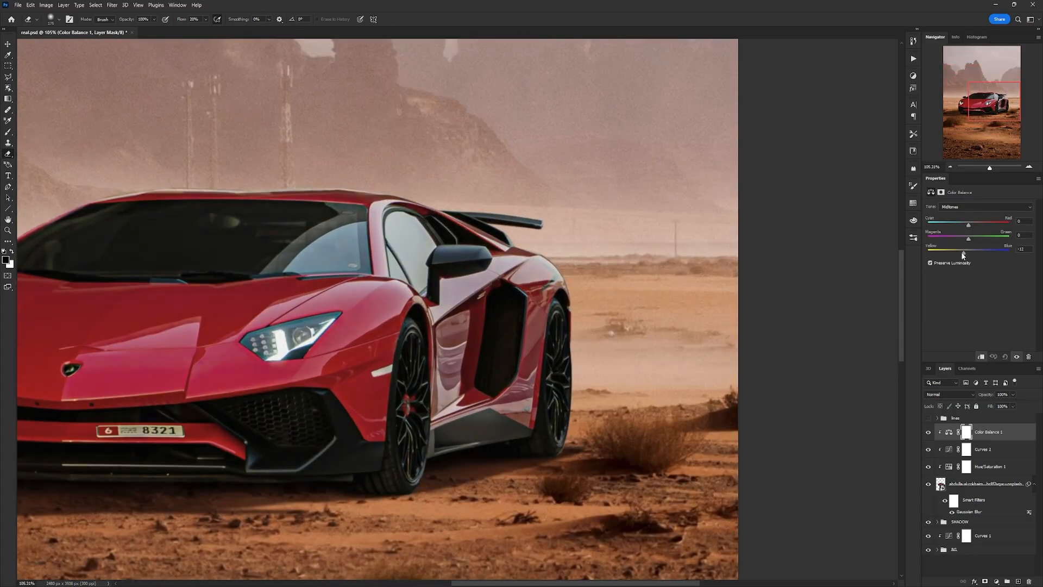
pyautogui.scroll(5, 633, 418)
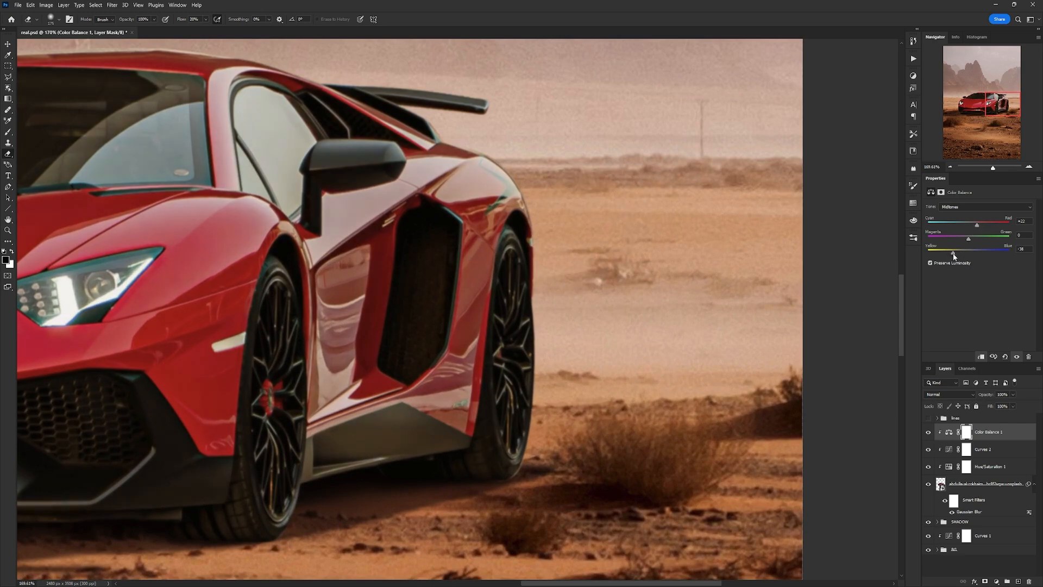
# - Warm the car's highlights in Color Balance 1 with red +8, a slight magenta shift and yellow -7
pyautogui.click(978, 207)
pyautogui.click(973, 229)
pyautogui.moveTo(968, 254); pyautogui.dragTo(963, 253)
pyautogui.scroll(-5, 604, 310)
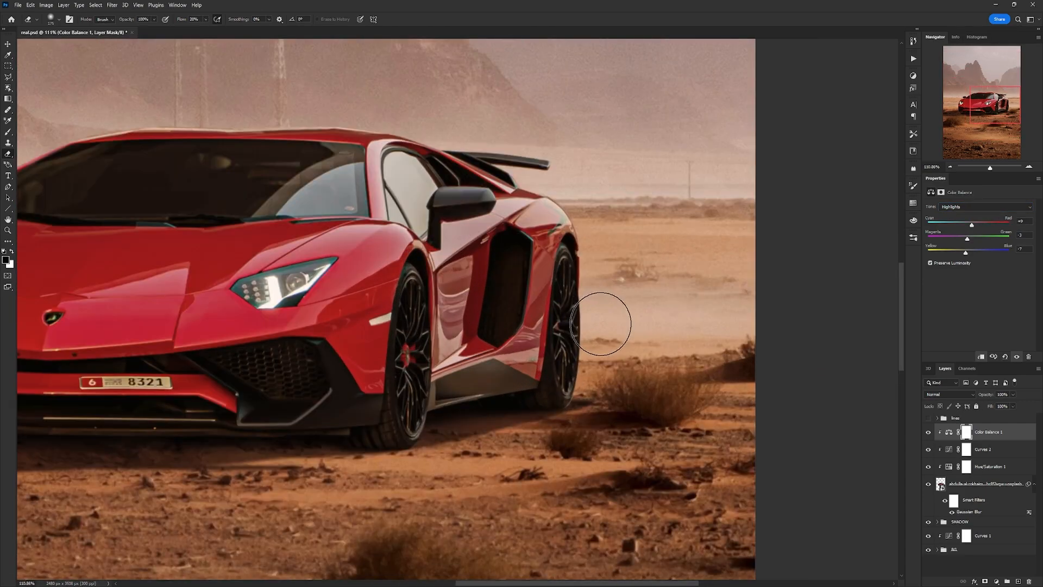
pyautogui.scroll(7, 557, 310)
pyautogui.scroll(-2, 525, 387)
pyautogui.click(983, 207)
pyautogui.click(977, 221)
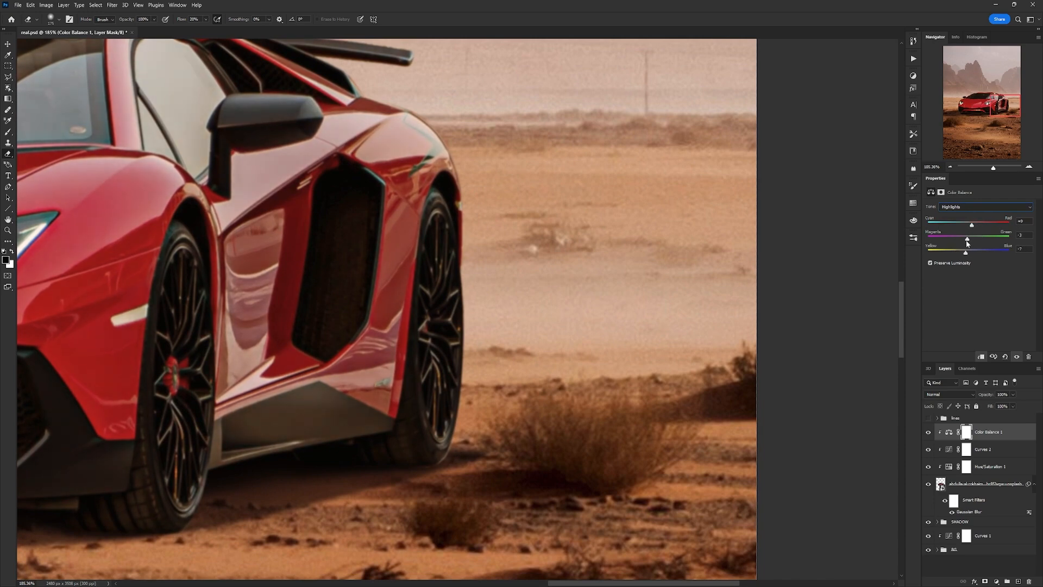
# - Shift the Color Balance 1 highlights further toward yellow and compare the car with its adjustments hidden and shown
pyautogui.moveTo(969, 254); pyautogui.dragTo(964, 254)
pyautogui.scroll(-8, 532, 263)
pyautogui.scroll(5, 475, 234)
pyautogui.click(929, 432)
pyautogui.click(929, 433)
pyautogui.scroll(6, 747, 404)
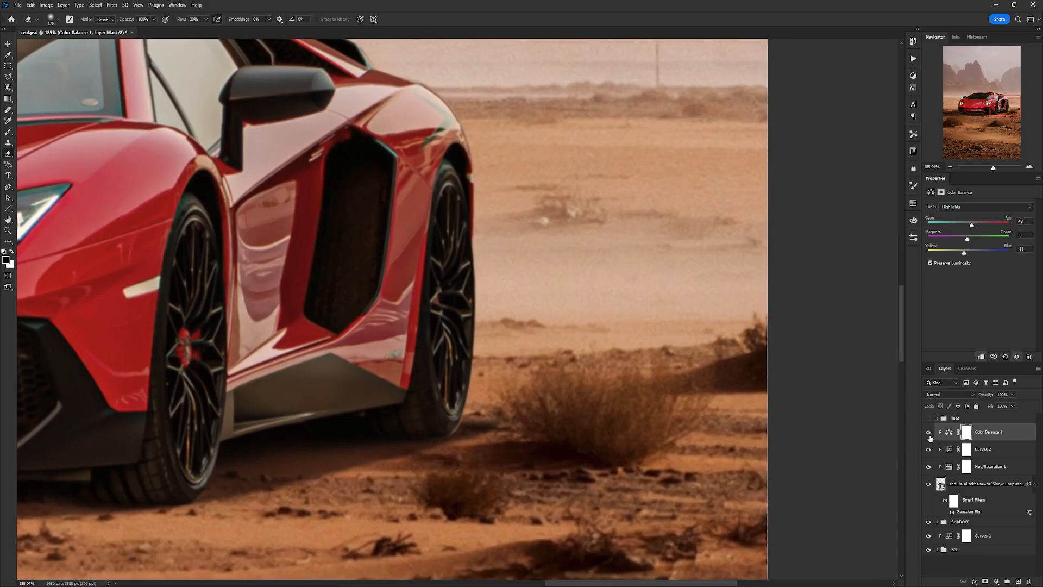
pyautogui.moveTo(930, 438); pyautogui.dragTo(929, 469)
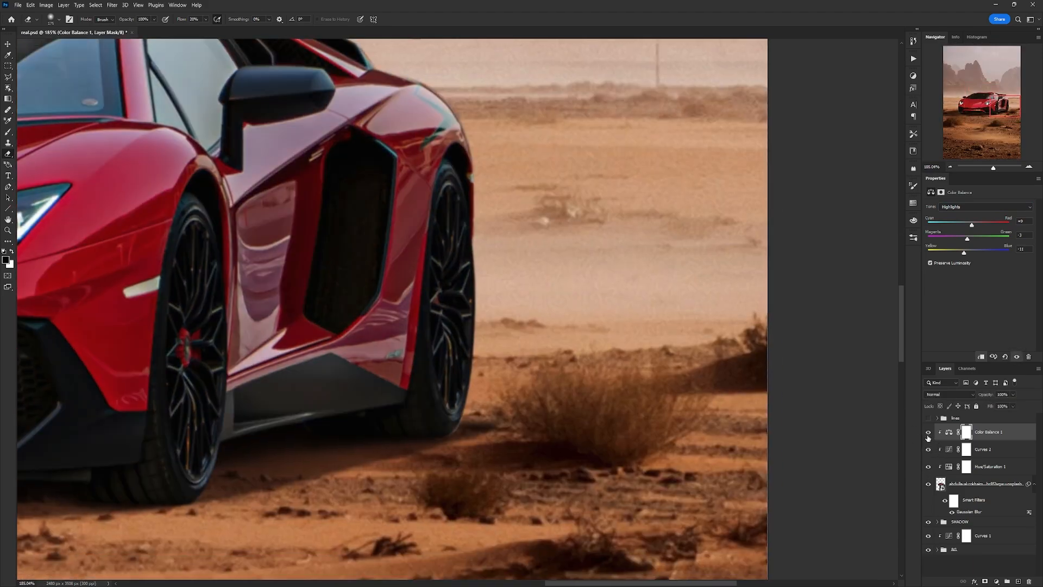
pyautogui.scroll(-15, 652, 372)
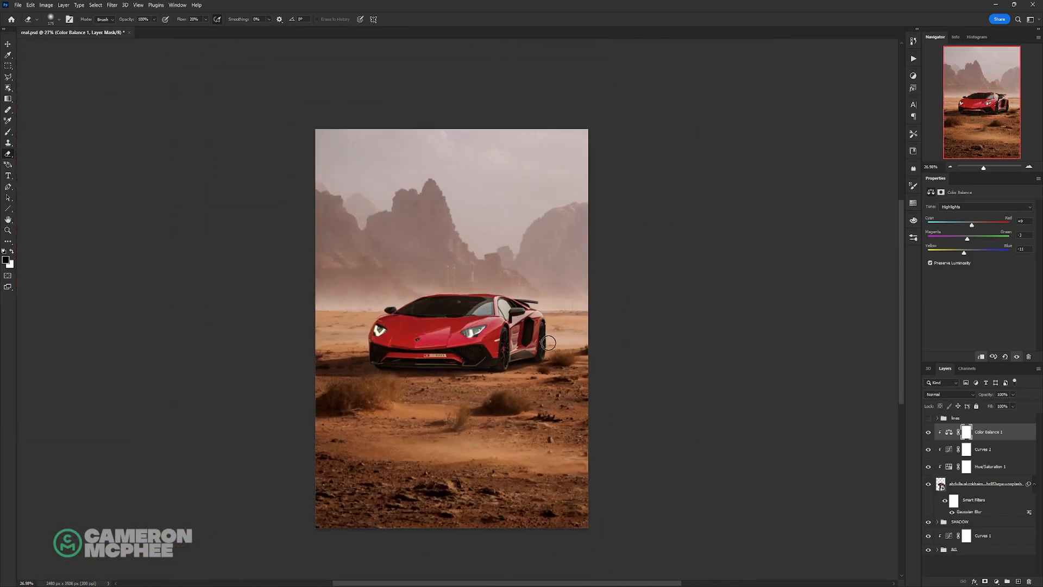
pyautogui.scroll(2, 548, 343)
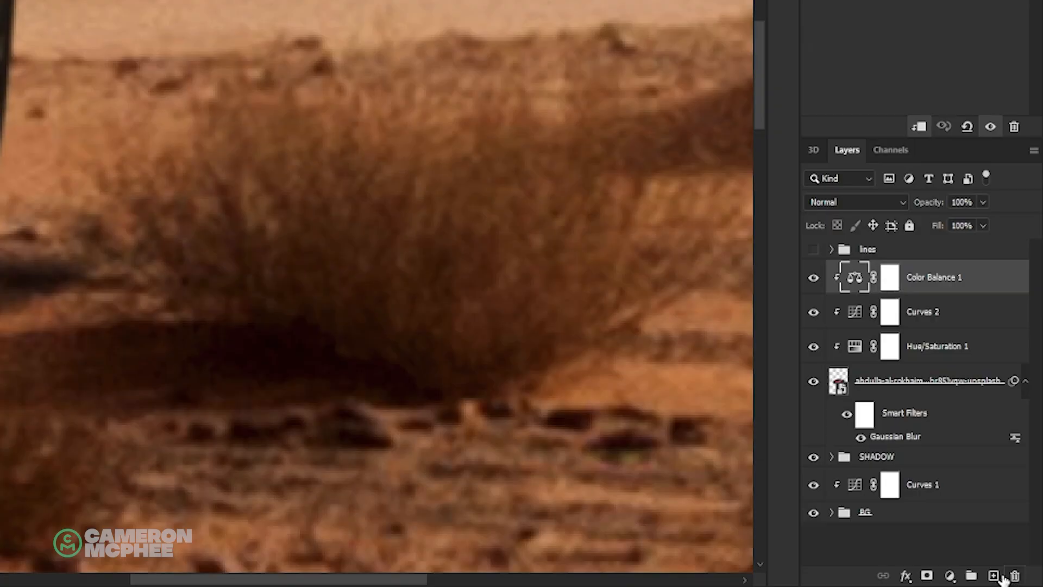
# - Add a new layer above Color Balance 1, clip it to the car, and paint sampled scene tones softly along the rear wheel's edge
pyautogui.click(1018, 582)
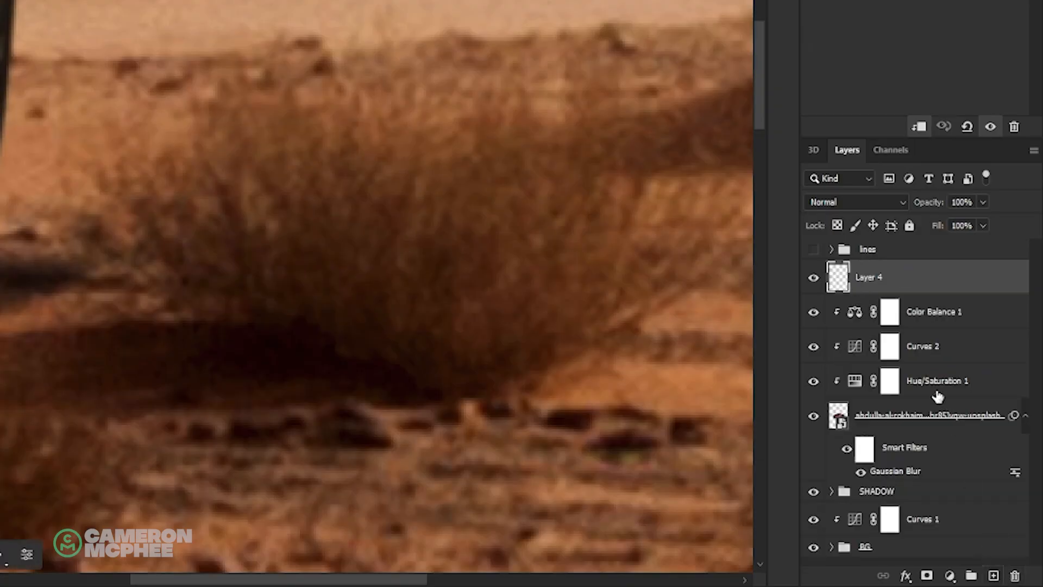
pyautogui.keyDown('alt'); pyautogui.click(867, 295); pyautogui.keyUp('alt')
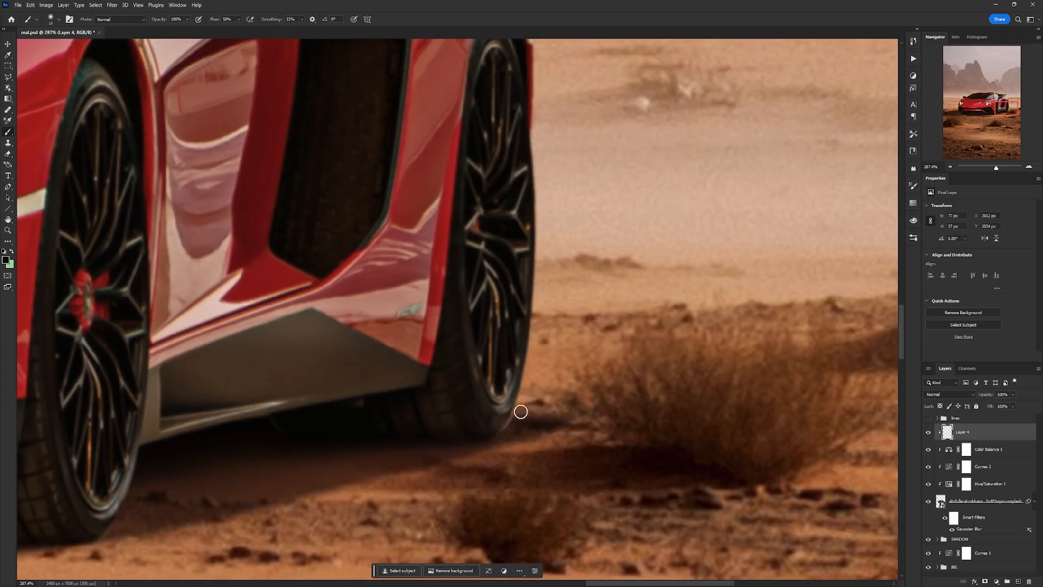
pyautogui.moveTo(528, 418); pyautogui.dragTo(572, 406)
pyautogui.moveTo(478, 158); pyautogui.dragTo(421, 436)
pyautogui.keyDown('alt'); pyautogui.click(446, 188); pyautogui.keyUp('alt')
pyautogui.moveTo(449, 180); pyautogui.dragTo(492, 231)
pyautogui.moveTo(388, 149)
pyautogui.mouseDown()
pyautogui.moveTo(427, 246)
pyautogui.moveTo(508, 273)
pyautogui.mouseUp()
# - Paint sampled background colour along the edges of the rear fender and bodywork with a smaller brush
pyautogui.keyDown('alt'); pyautogui.click(428, 246); pyautogui.keyUp('alt')
pyautogui.moveTo(260, 187); pyautogui.dragTo(634, 179)
pyautogui.scroll(-6, 634, 179)
pyautogui.scroll(6, 706, 268)
pyautogui.keyDown('alt'); pyautogui.click(609, 190); pyautogui.keyUp('alt')
pyautogui.press('[')
pyautogui.press('[')
pyautogui.press('[')
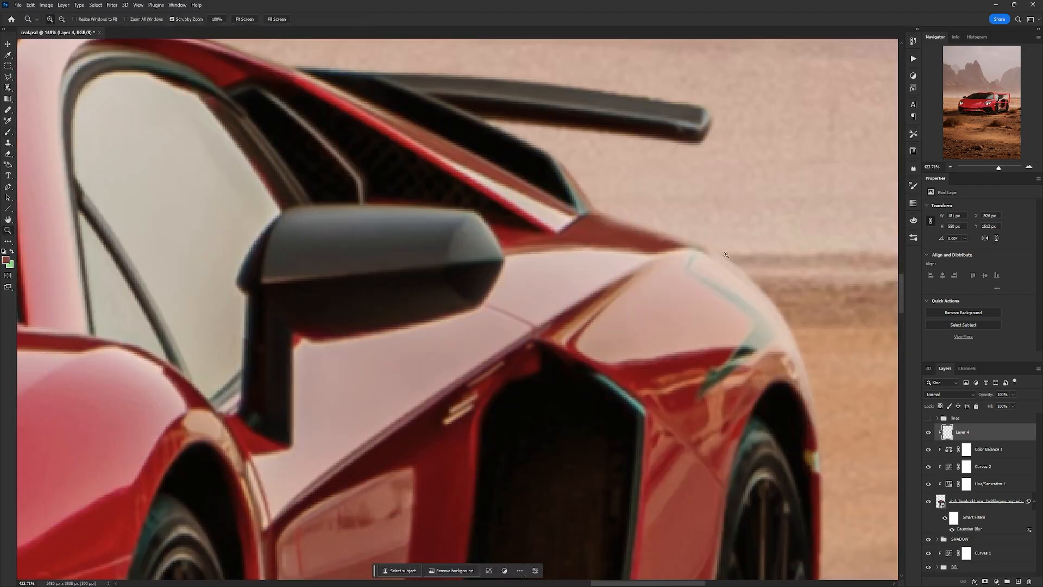
pyautogui.moveTo(596, 212); pyautogui.dragTo(745, 247)
pyautogui.scroll(-6, 745, 250)
# - Rotate the view and paint sampled haze colour along the car's roofline and windscreen edge, using a larger brush
pyautogui.press('r')
pyautogui.moveTo(613, 279); pyautogui.dragTo(508, 158)
pyautogui.scroll(3, 508, 158)
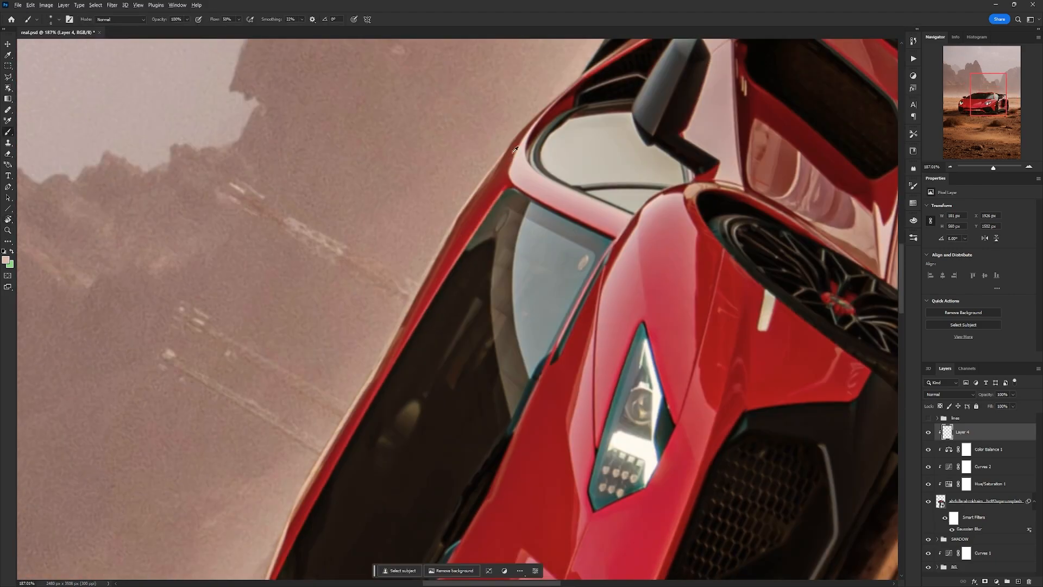
pyautogui.keyDown('alt'); pyautogui.click(504, 178); pyautogui.keyUp('alt')
pyautogui.moveTo(471, 203)
pyautogui.mouseDown()
pyautogui.moveTo(511, 153)
pyautogui.moveTo(519, 161)
pyautogui.moveTo(427, 313)
pyautogui.mouseUp()
pyautogui.press(']')
pyautogui.press(']')
pyautogui.press(']')
pyautogui.moveTo(427, 312); pyautogui.dragTo(519, 168)
pyautogui.moveTo(489, 209); pyautogui.dragTo(436, 320)
pyautogui.moveTo(579, 47); pyautogui.dragTo(482, 282)
pyautogui.keyDown('alt'); pyautogui.click(486, 291); pyautogui.keyUp('alt')
pyautogui.moveTo(424, 472)
pyautogui.mouseDown()
pyautogui.moveTo(497, 264)
pyautogui.moveTo(484, 370)
pyautogui.mouseUp()
pyautogui.moveTo(576, 223)
pyautogui.mouseDown()
pyautogui.moveTo(517, 223)
pyautogui.moveTo(551, 265)
pyautogui.mouseUp()
# - Rotate the view again and paint sampled sand tones along the outer edge of the bonnet and far front fender
pyautogui.press('r')
pyautogui.moveTo(522, 267); pyautogui.dragTo(582, 267)
pyautogui.keyDown('alt'); pyautogui.click(492, 294); pyautogui.keyUp('alt')
pyautogui.moveTo(458, 307); pyautogui.dragTo(515, 248)
pyautogui.keyDown('alt'); pyautogui.click(503, 309); pyautogui.keyUp('alt')
pyautogui.moveTo(468, 386)
pyautogui.mouseDown()
pyautogui.moveTo(525, 294)
pyautogui.moveTo(488, 375)
pyautogui.mouseUp()
pyautogui.moveTo(489, 378)
pyautogui.mouseDown()
pyautogui.moveTo(508, 310)
pyautogui.moveTo(503, 179)
pyautogui.mouseUp()
pyautogui.moveTo(501, 187); pyautogui.dragTo(529, 328)
pyautogui.moveTo(583, 431)
pyautogui.mouseDown()
pyautogui.moveTo(516, 284)
pyautogui.moveTo(568, 359)
pyautogui.mouseUp()
pyautogui.keyDown('alt'); pyautogui.click(535, 299); pyautogui.keyUp('alt')
pyautogui.scroll(-10, 493, 255)
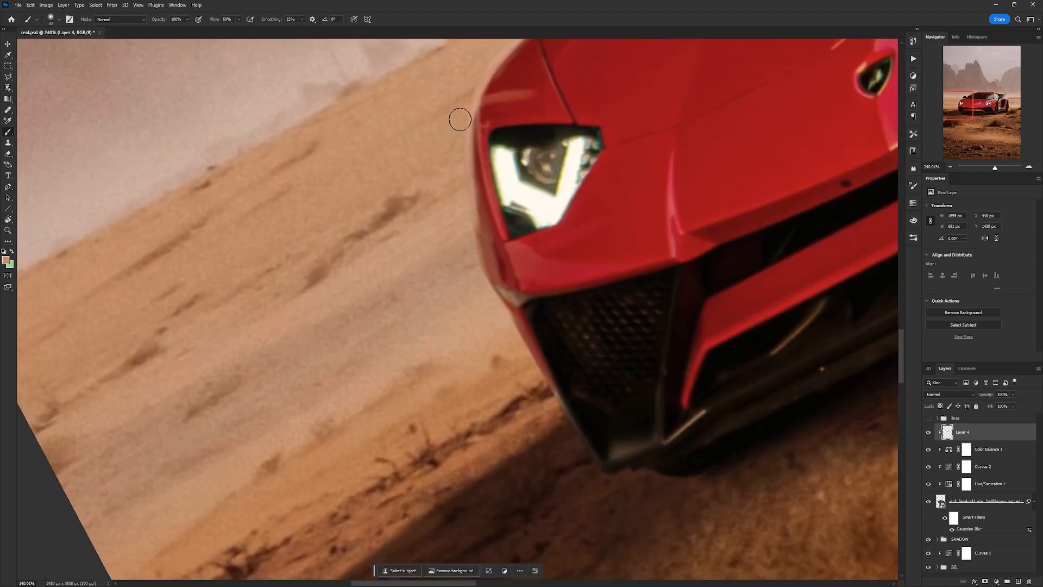
pyautogui.scroll(5, 443, 252)
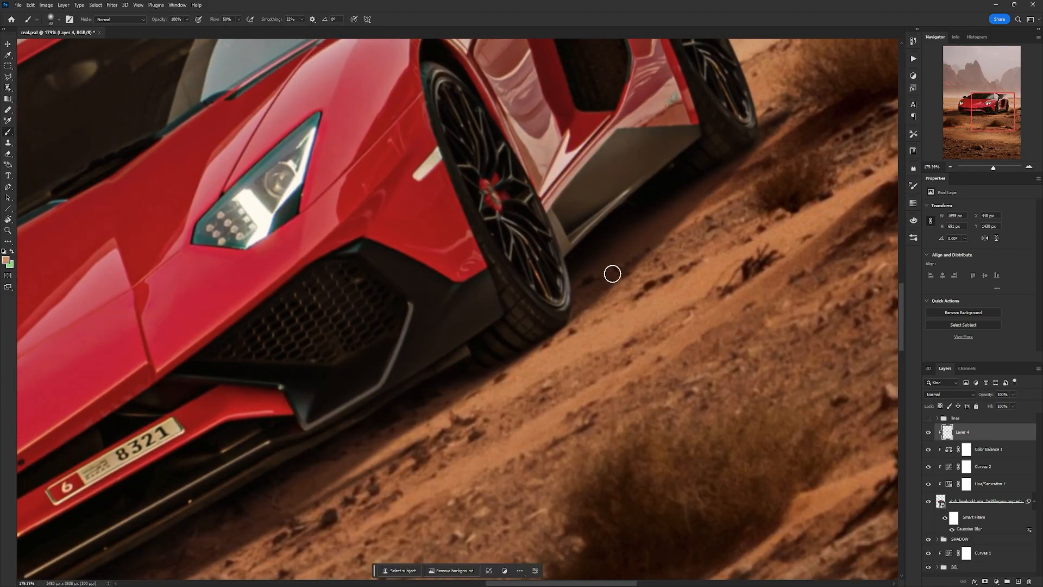
# - Fine-tune the Curves 2 midtone point to input 65, output 84, and save the file
pyautogui.press('Escape')
pyautogui.click(949, 467)
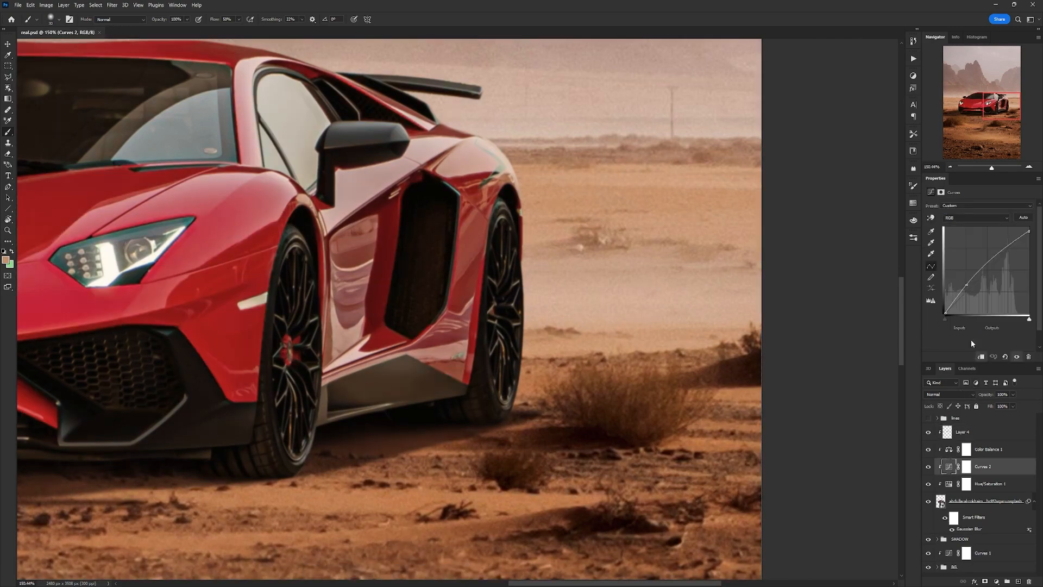
pyautogui.moveTo(966, 286); pyautogui.dragTo(966, 285)
pyautogui.scroll(-8, 588, 321)
pyautogui.hotkey('ctrl', 's')
# - Compare the car with all its clipped adjustment and paint layers hidden and shown
pyautogui.moveTo(928, 466); pyautogui.dragTo(929, 440)
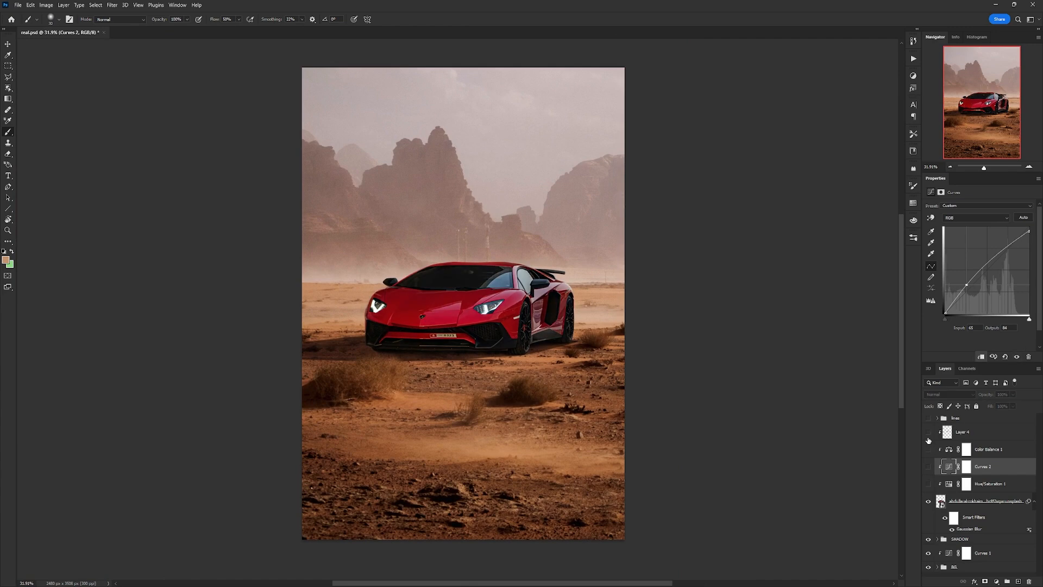
pyautogui.scroll(4, 518, 313)
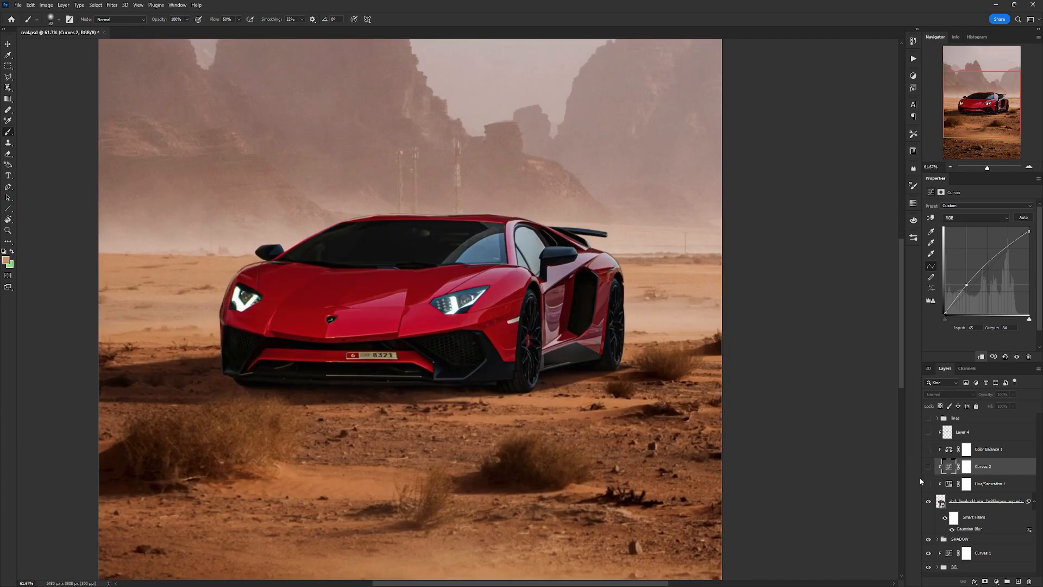
pyautogui.scroll(-4, 552, 364)
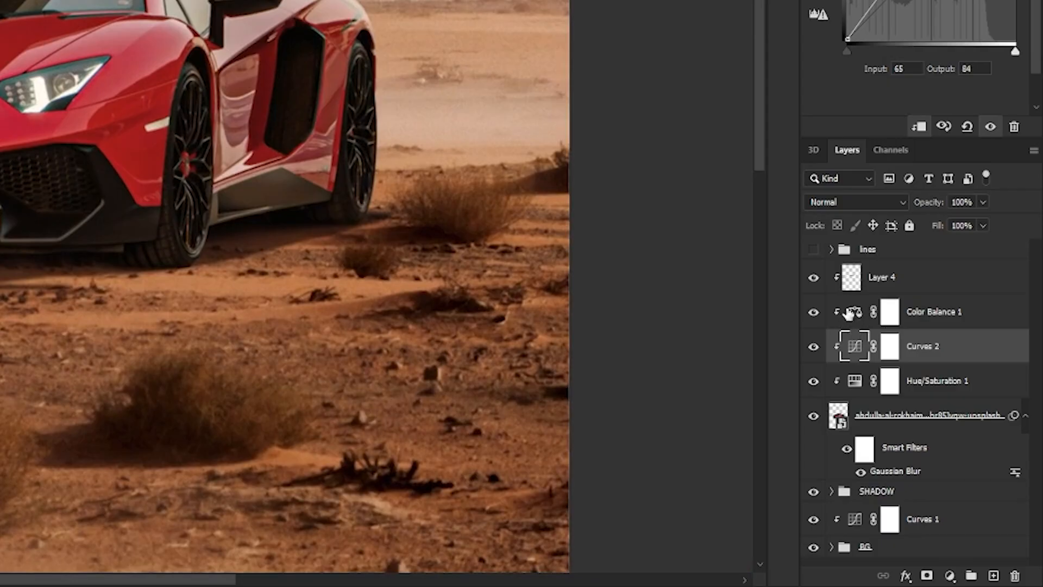
# - Group the car layer with its four clipped layers, name the group CAR, and check it by toggling its visibility
pyautogui.click(948, 437)
pyautogui.keyDown('shift'); pyautogui.click(872, 417); pyautogui.keyUp('shift')
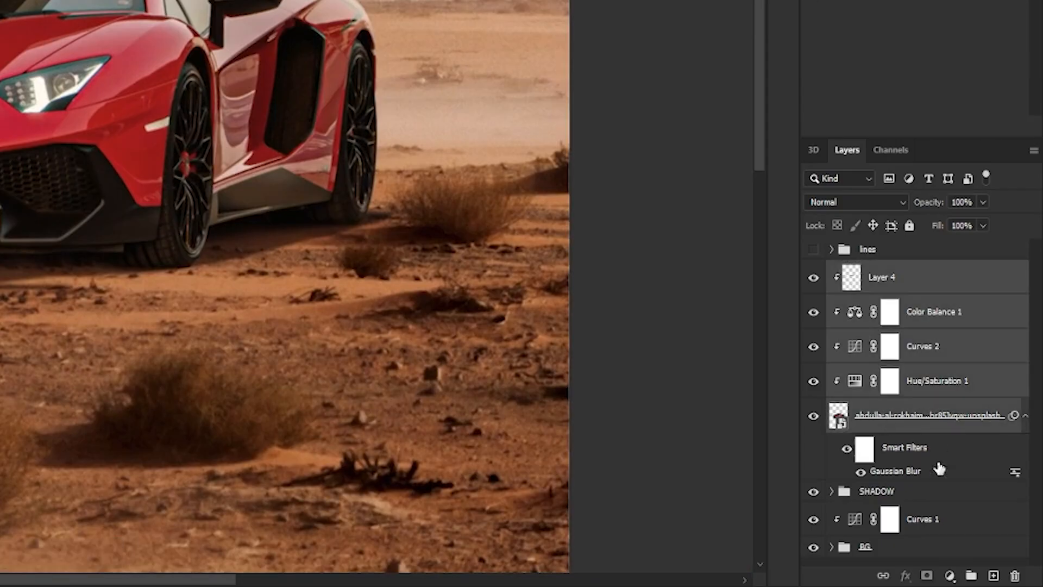
pyautogui.click(971, 577)
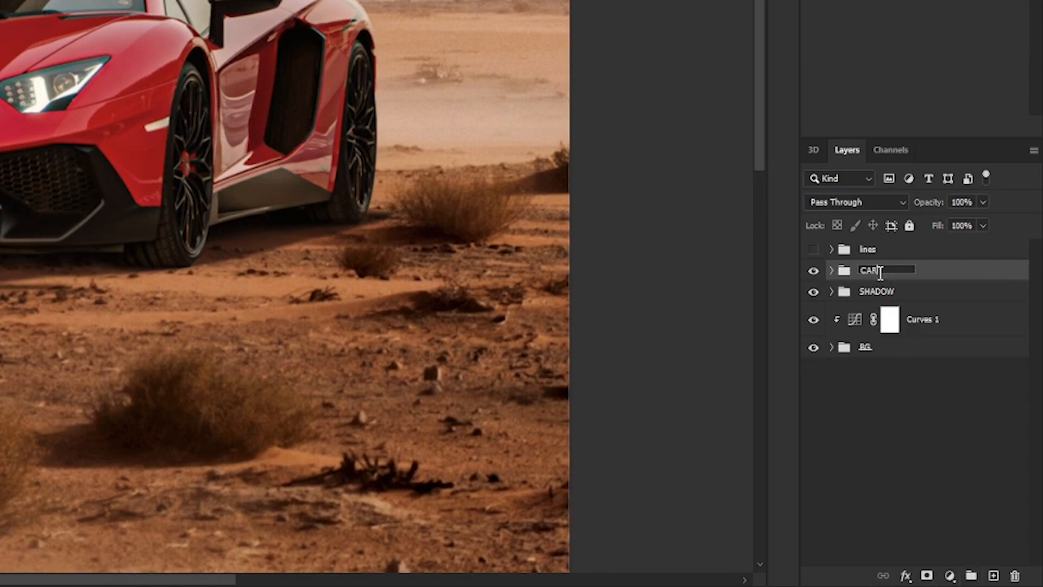
pyautogui.click(814, 271)
pyautogui.click(814, 271)
# - Flip the whole canvas horizontally to check the composition, and undo the flip
pyautogui.click(92, 9)
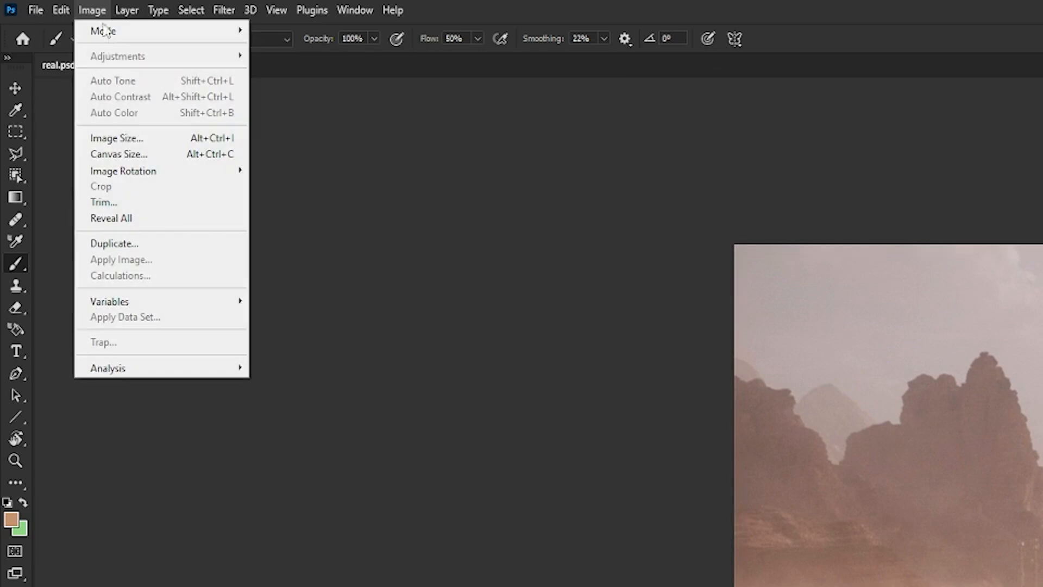
pyautogui.click(94, 10)
pyautogui.click(93, 11)
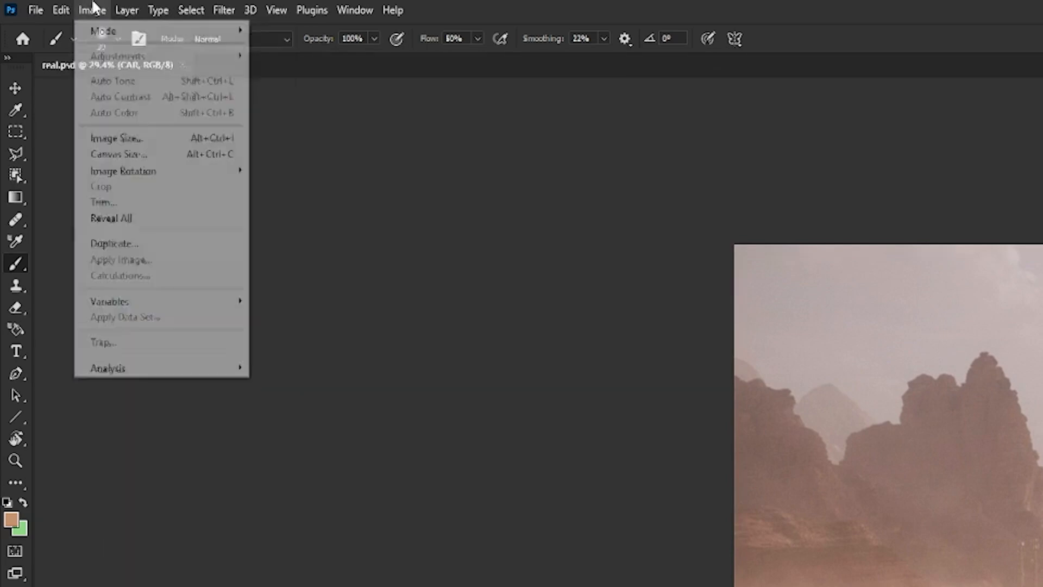
pyautogui.moveTo(123, 170)
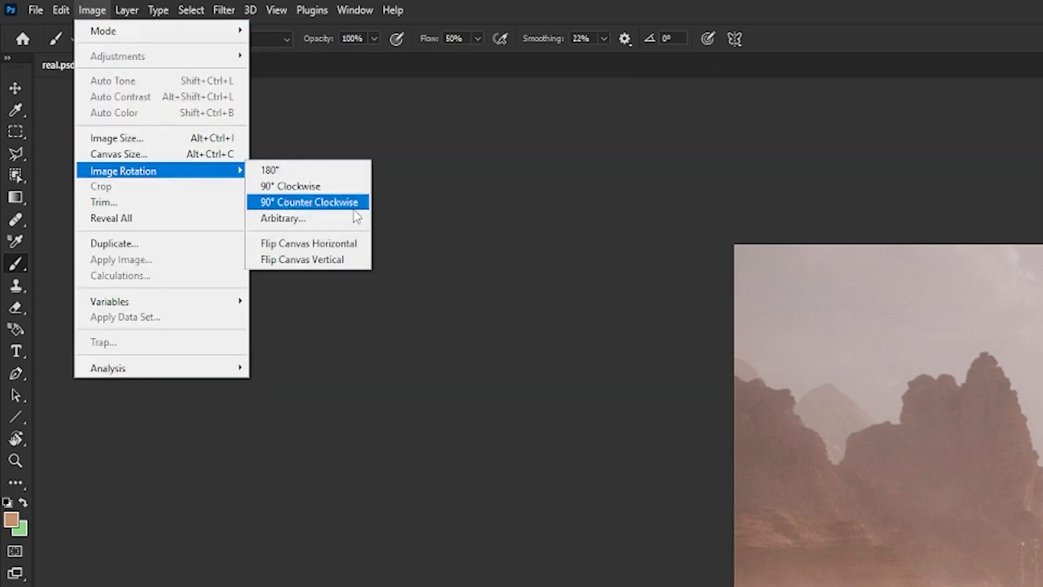
pyautogui.click(348, 242)
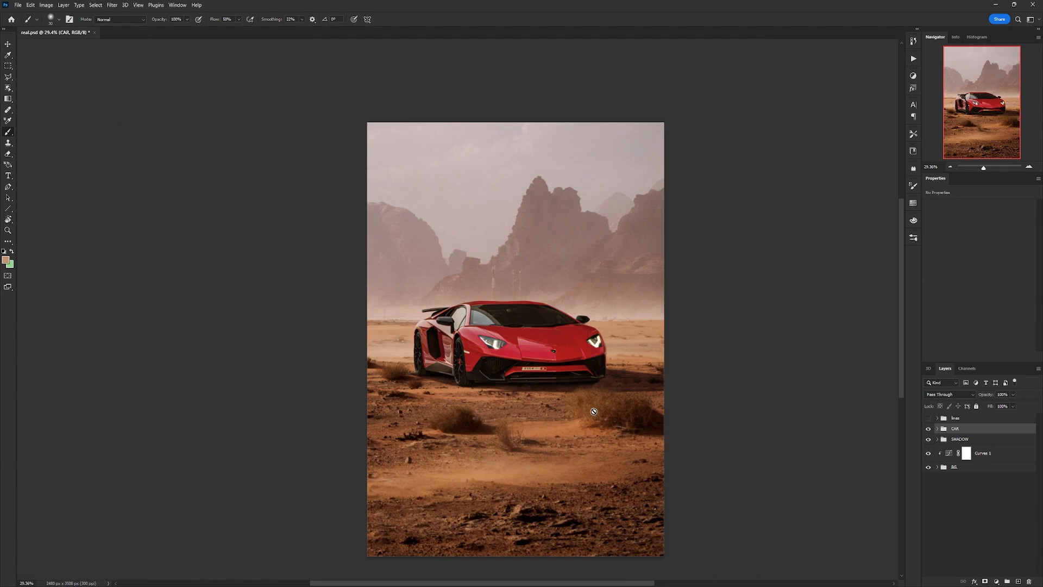
pyautogui.hotkey('ctrl', 'z')
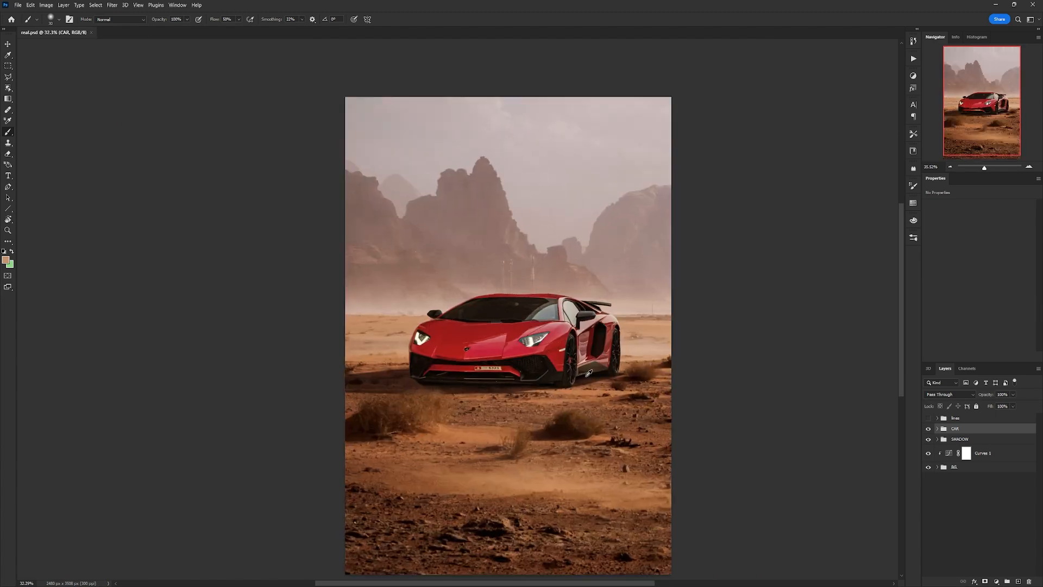
# - Group Layer 1 and the background photo inside the BG group, and move Curves 1 into BG clipped to that subgroup
pyautogui.click(941, 468)
pyautogui.click(941, 458)
pyautogui.click(845, 354)
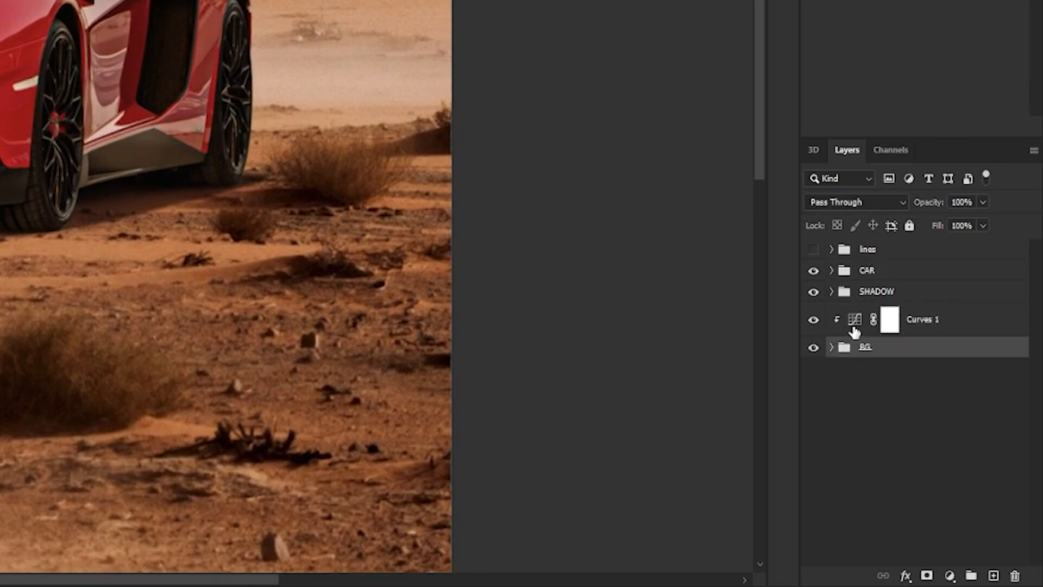
pyautogui.click(832, 346)
pyautogui.click(875, 374)
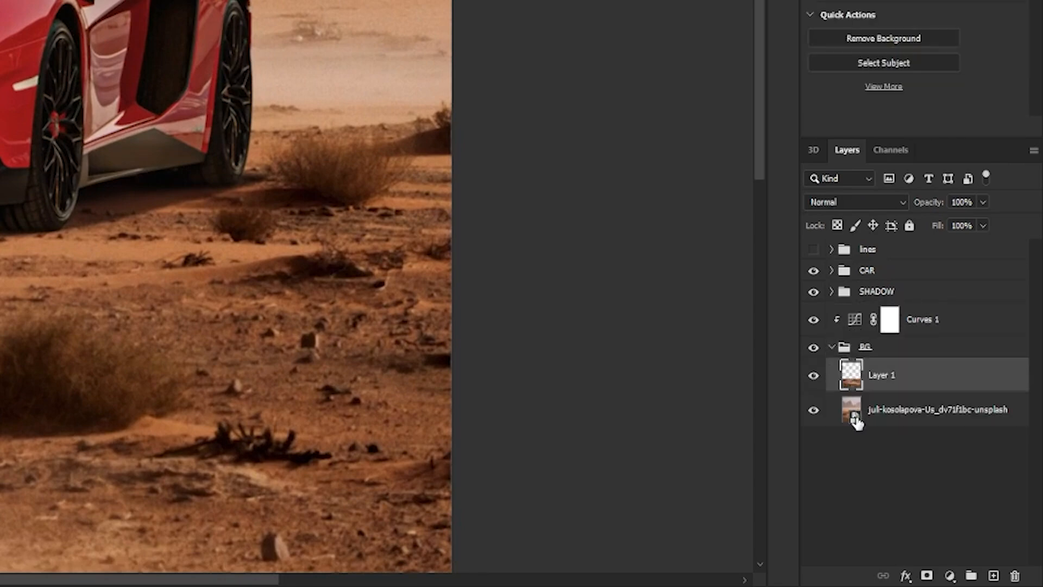
pyautogui.keyDown('shift'); pyautogui.click(854, 413); pyautogui.keyUp('shift')
pyautogui.click(971, 576)
pyautogui.moveTo(862, 327); pyautogui.dragTo(866, 357)
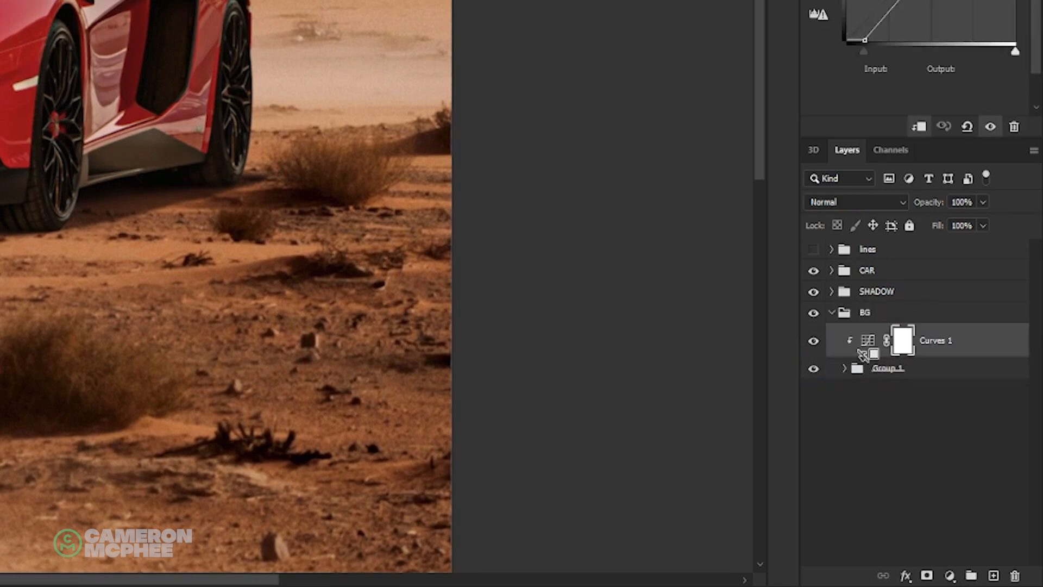
# - Compare the background with the Curves 1 adjustment hidden and shown
pyautogui.scroll(-2, 330, 200)
pyautogui.moveTo(309, 148); pyautogui.dragTo(237, 104)
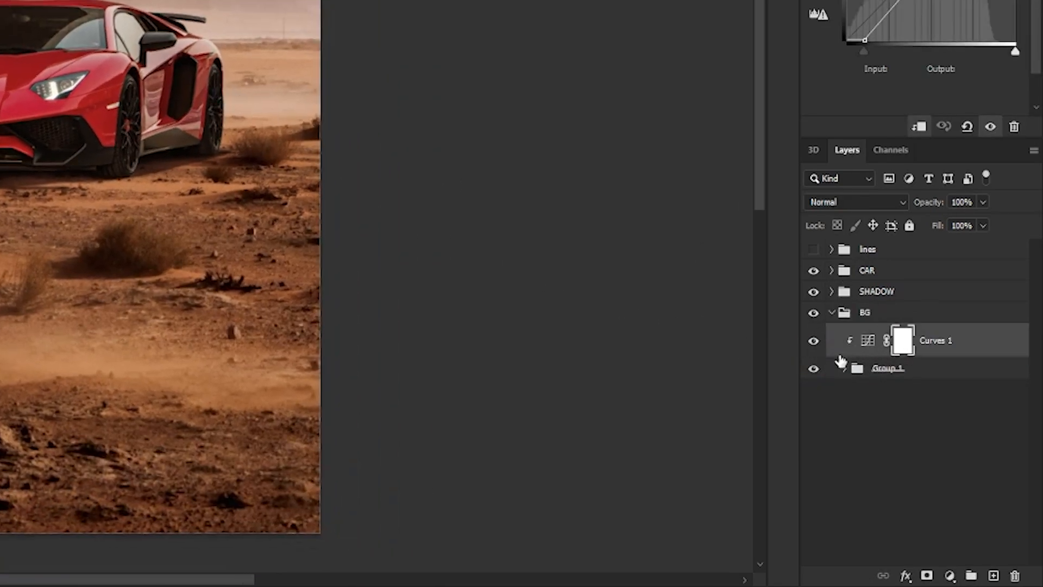
pyautogui.click(814, 341)
pyautogui.click(814, 342)
pyautogui.click(930, 465)
pyautogui.click(930, 465)
pyautogui.click(930, 465)
pyautogui.click(930, 465)
# - Duplicate the BG group as a Smart Object and clip the copy to the CAR group from directly above it
pyautogui.click(938, 450)
pyautogui.hotkey('ctrl', 'j')
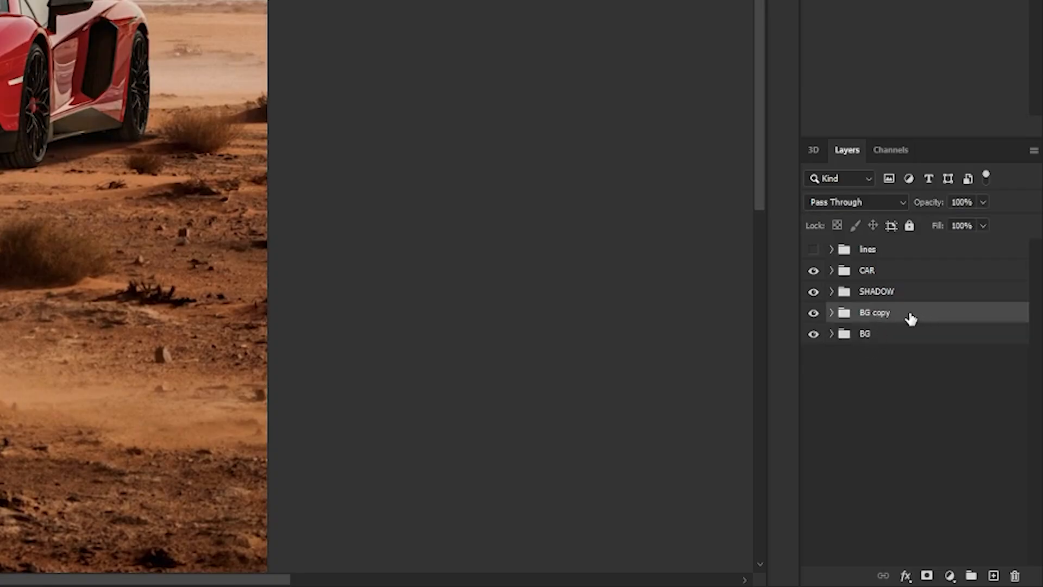
pyautogui.rightClick(909, 320)
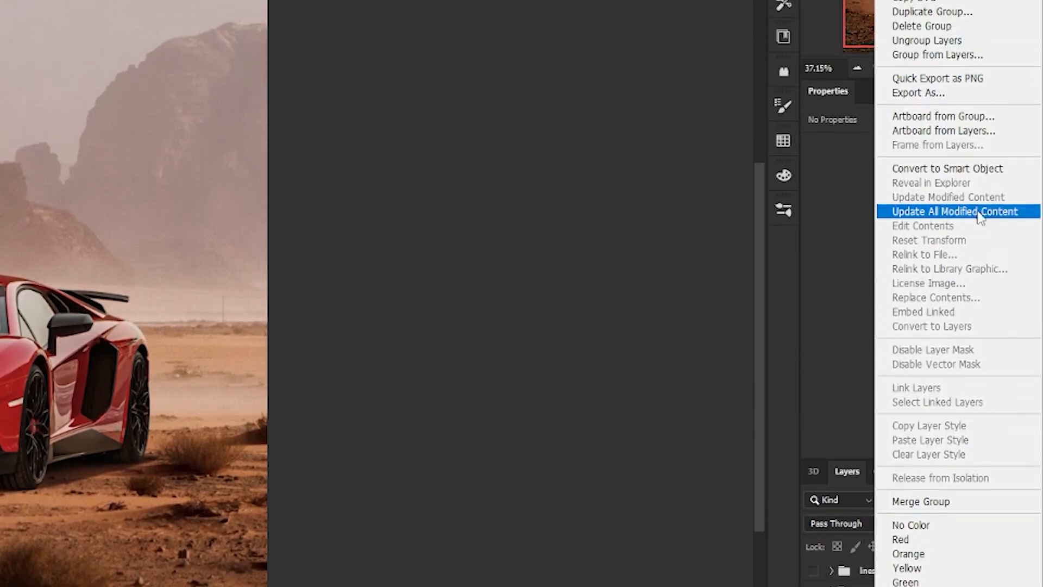
pyautogui.click(955, 170)
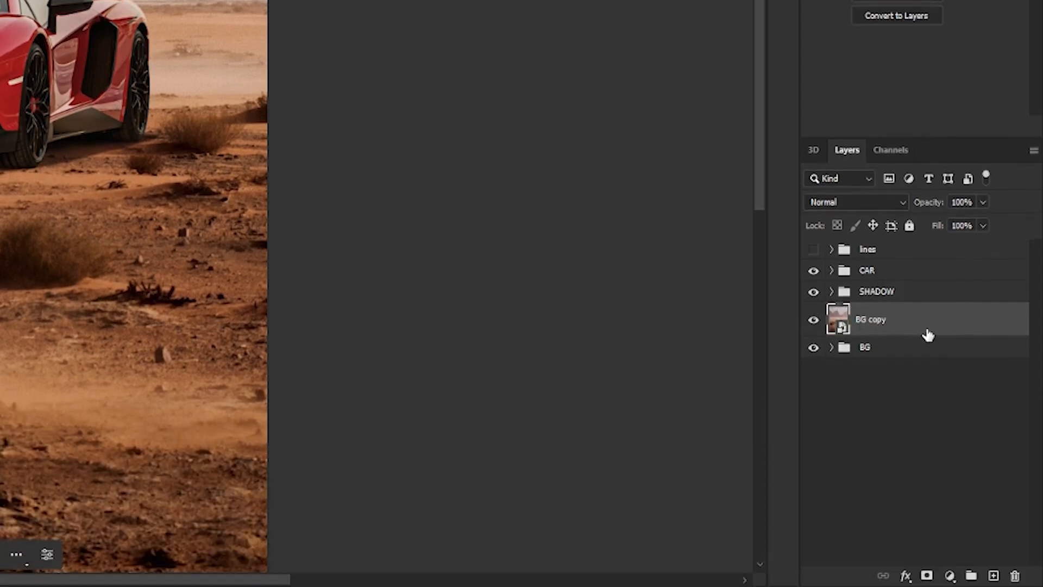
pyautogui.moveTo(837, 322); pyautogui.dragTo(847, 274)
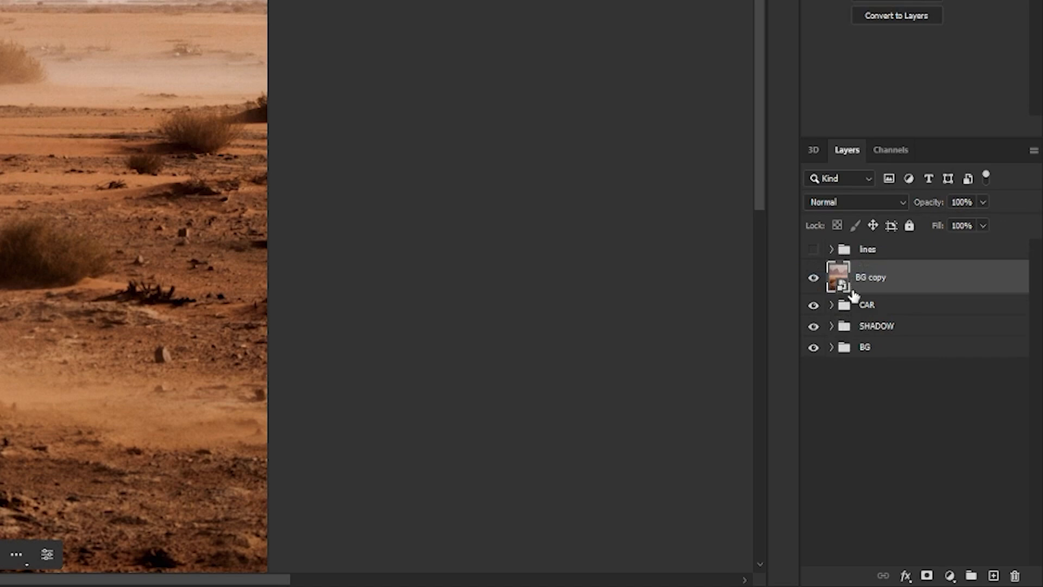
pyautogui.keyDown('alt'); pyautogui.click(852, 293); pyautogui.keyUp('alt')
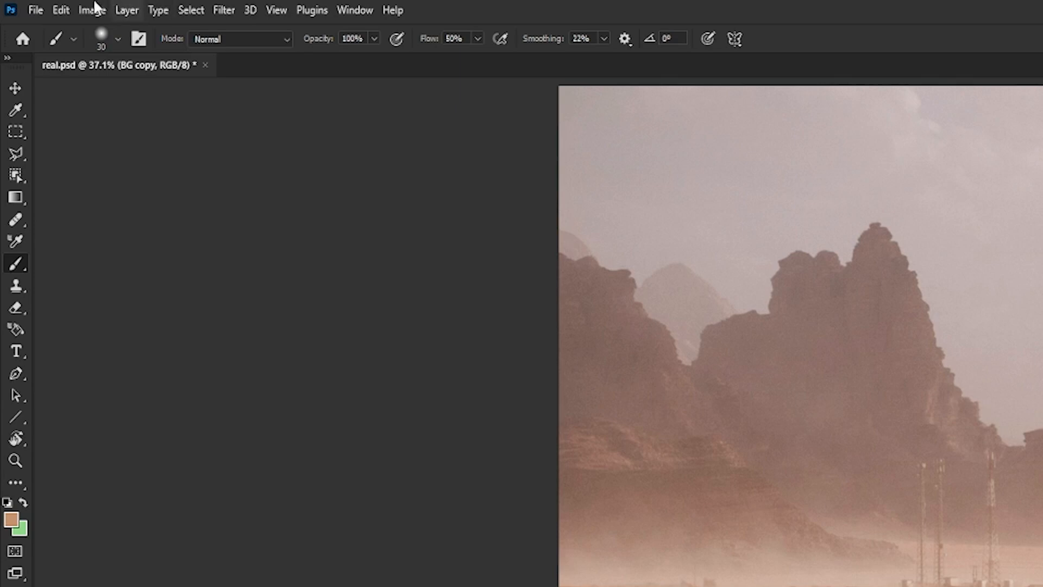
# - Flip the clipped BG copy vertically over the car and set its blend mode to Hard Light
pyautogui.click(60, 10)
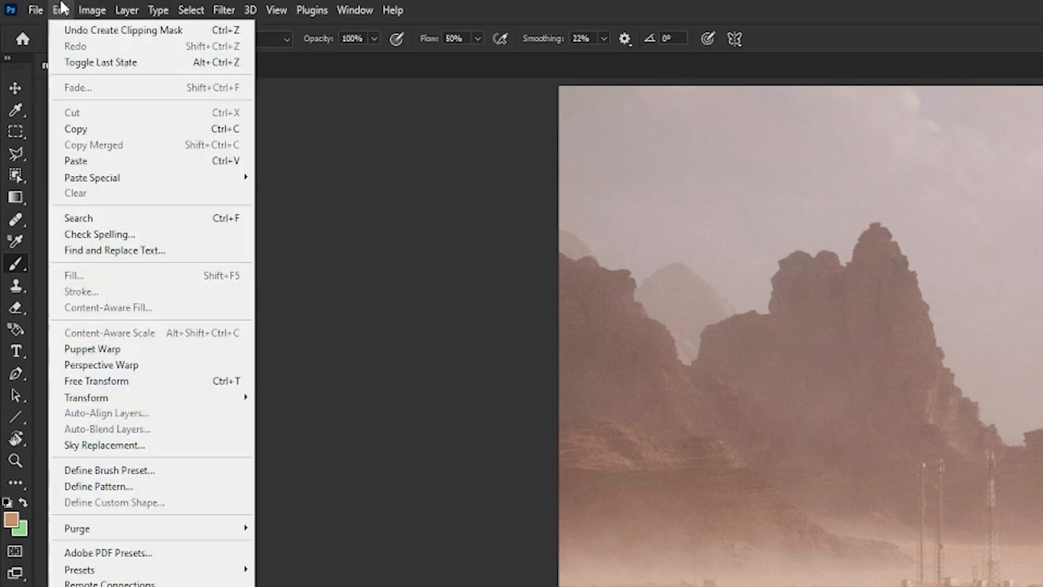
pyautogui.moveTo(109, 397)
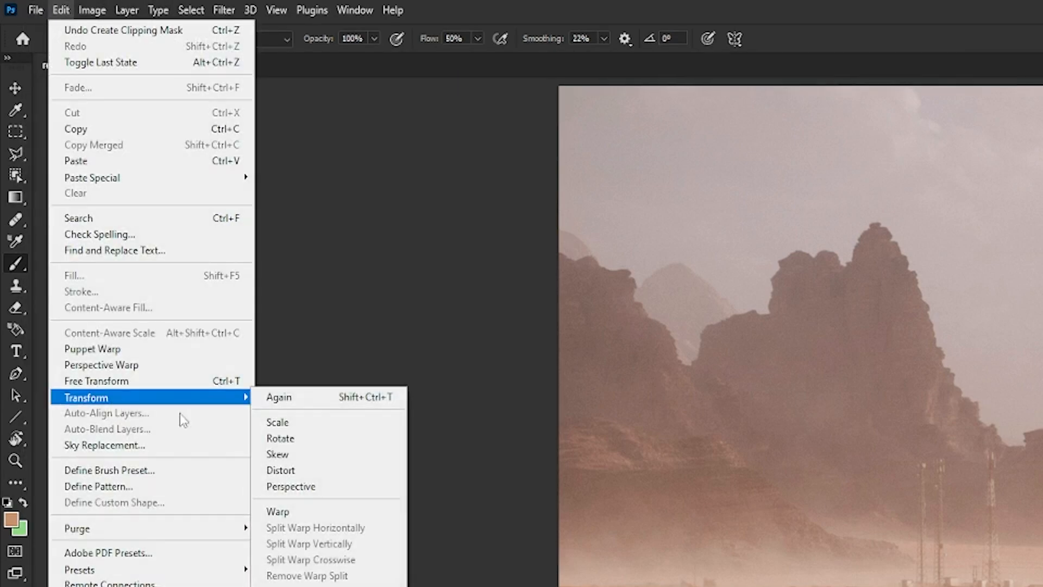
pyautogui.click(323, 586)
pyautogui.moveTo(525, 355); pyautogui.dragTo(518, 289)
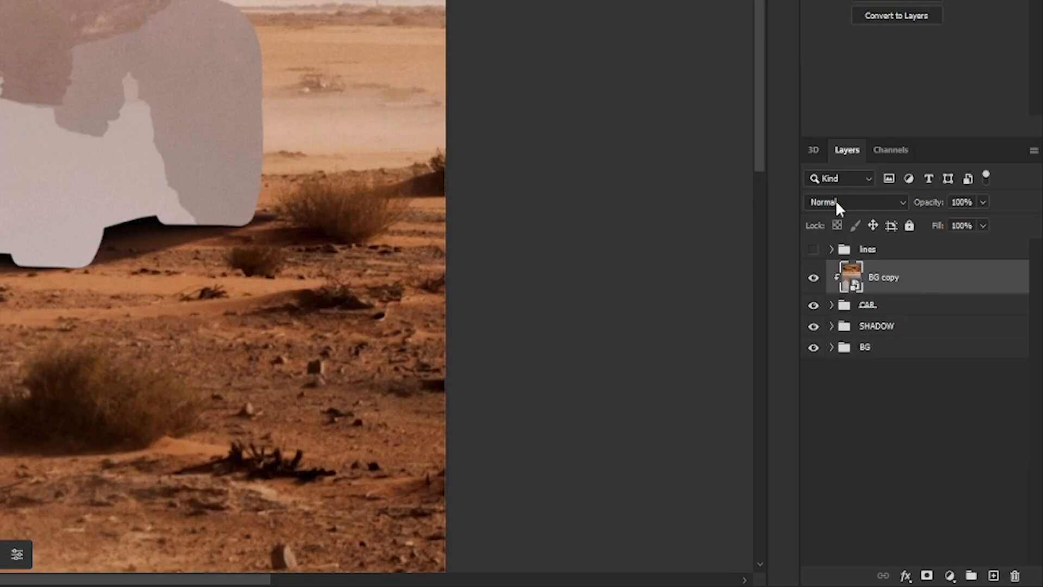
pyautogui.click(941, 395)
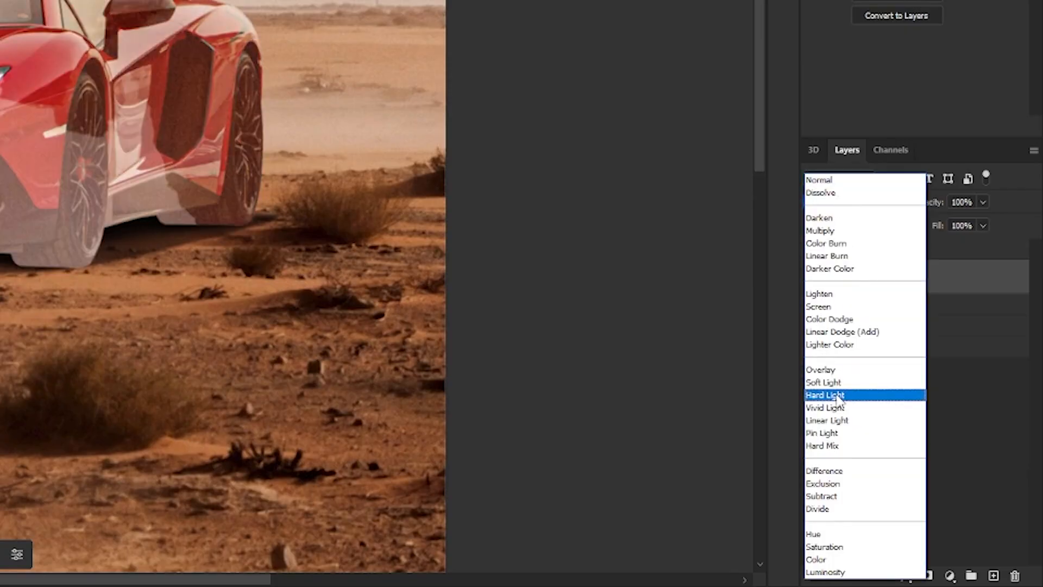
pyautogui.click(840, 398)
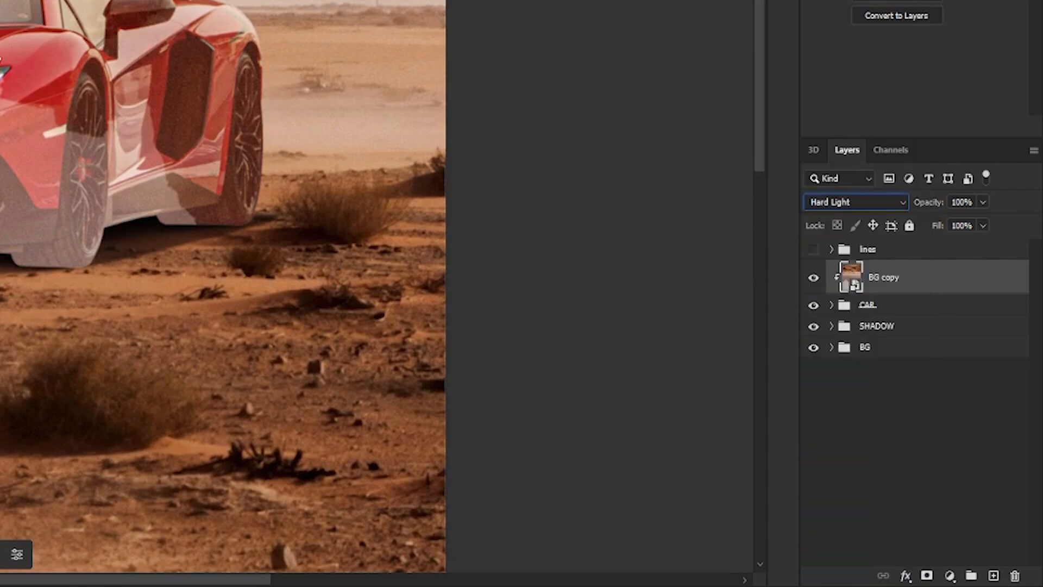
# - Apply a Hue/Saturation smart filter to BG copy with the saturation set to -36
pyautogui.scroll(3, 53, 99)
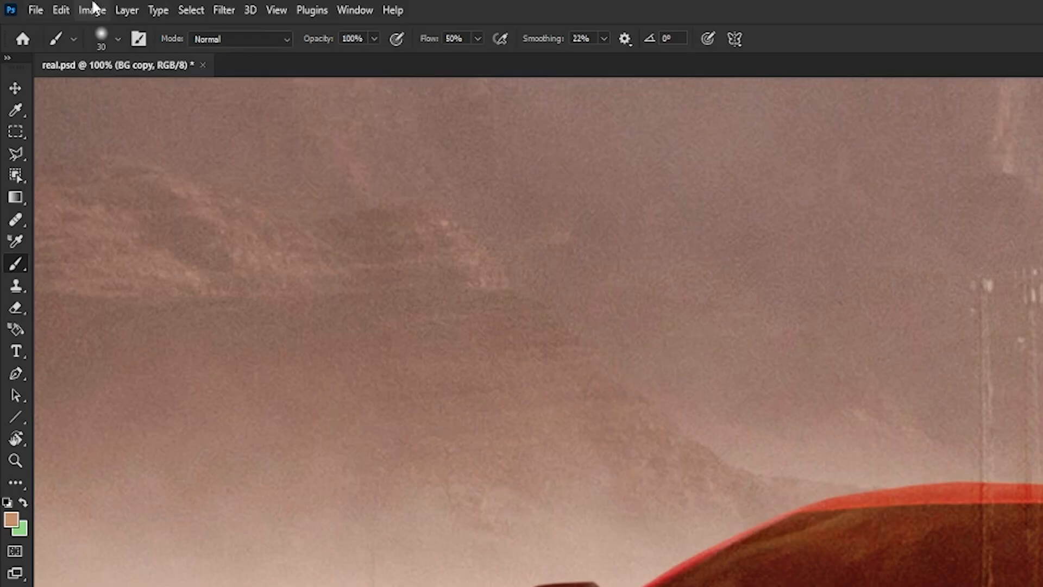
pyautogui.click(90, 10)
pyautogui.moveTo(163, 56)
pyautogui.click(379, 146)
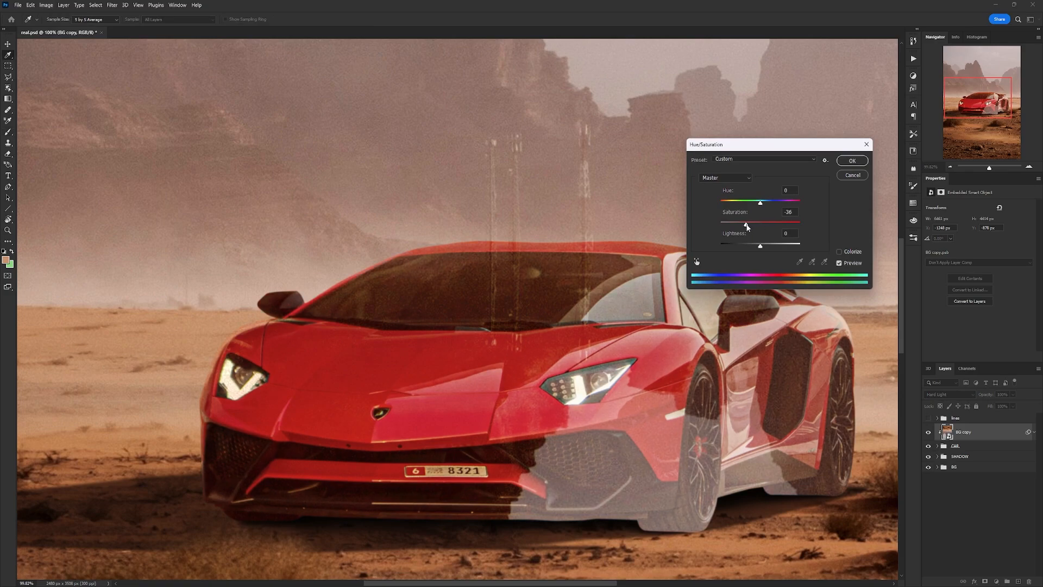
pyautogui.click(789, 212)
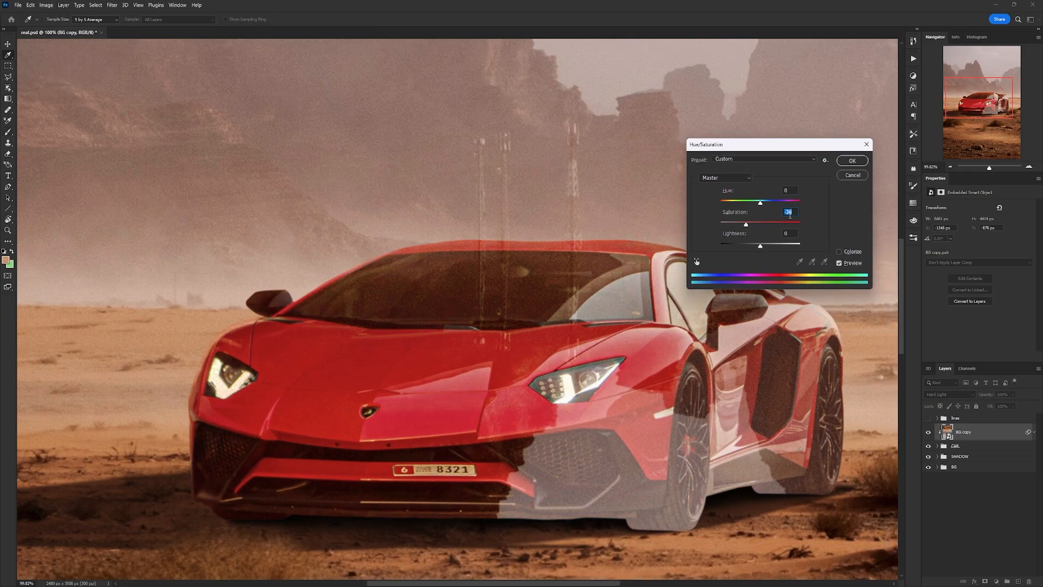
pyautogui.press('Return')
# - Add an inverted black layer mask to BG copy and set white as the brush colour
pyautogui.click(985, 581)
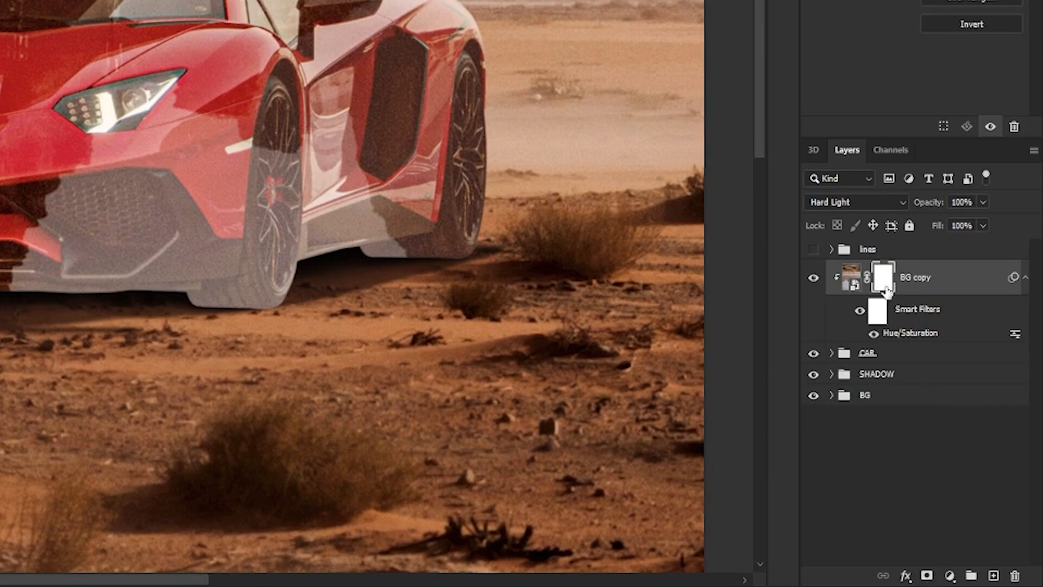
pyautogui.hotkey('ctrl', 'i')
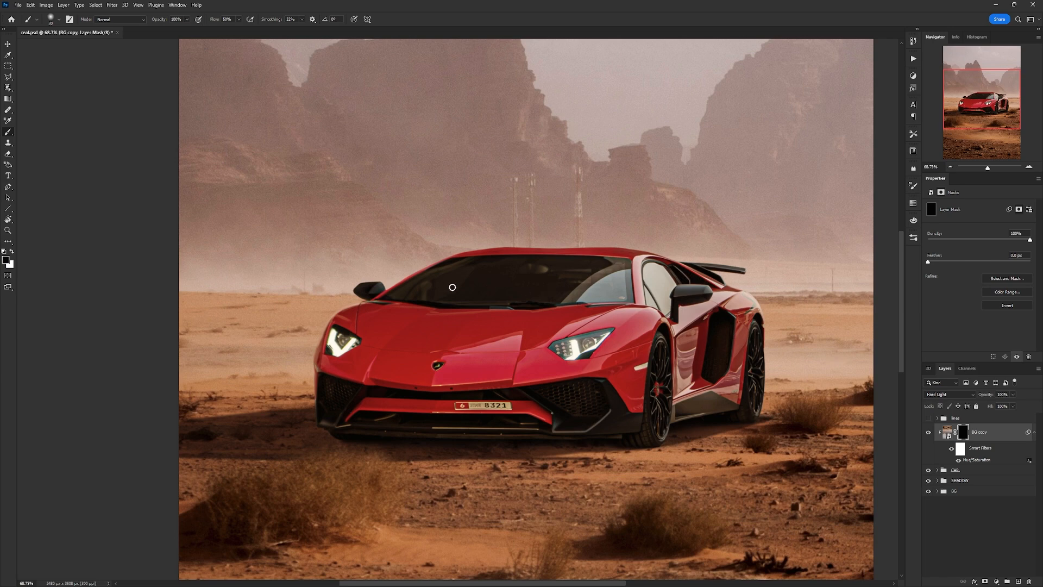
pyautogui.rightClick(439, 282)
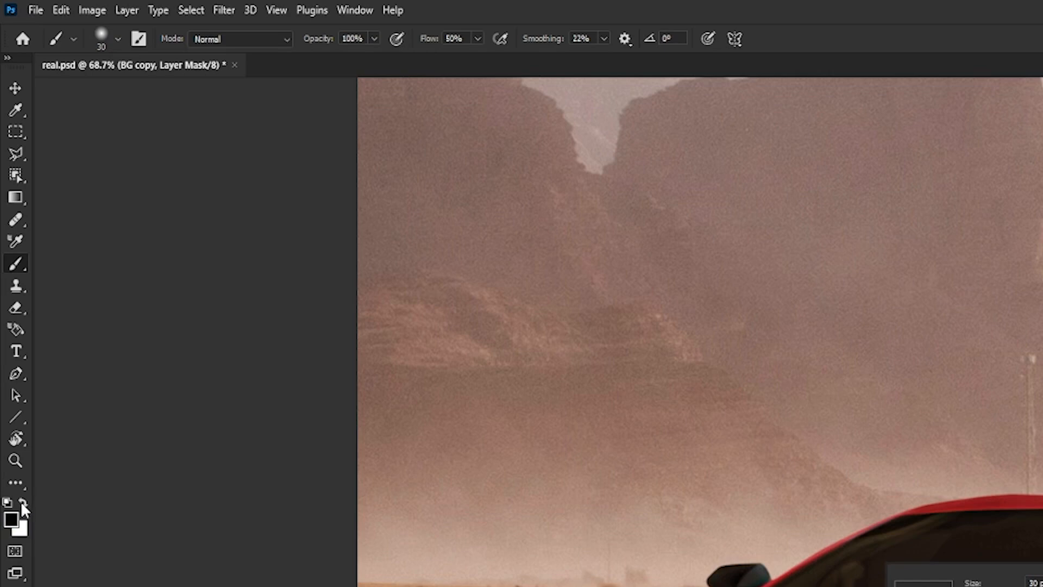
pyautogui.click(23, 505)
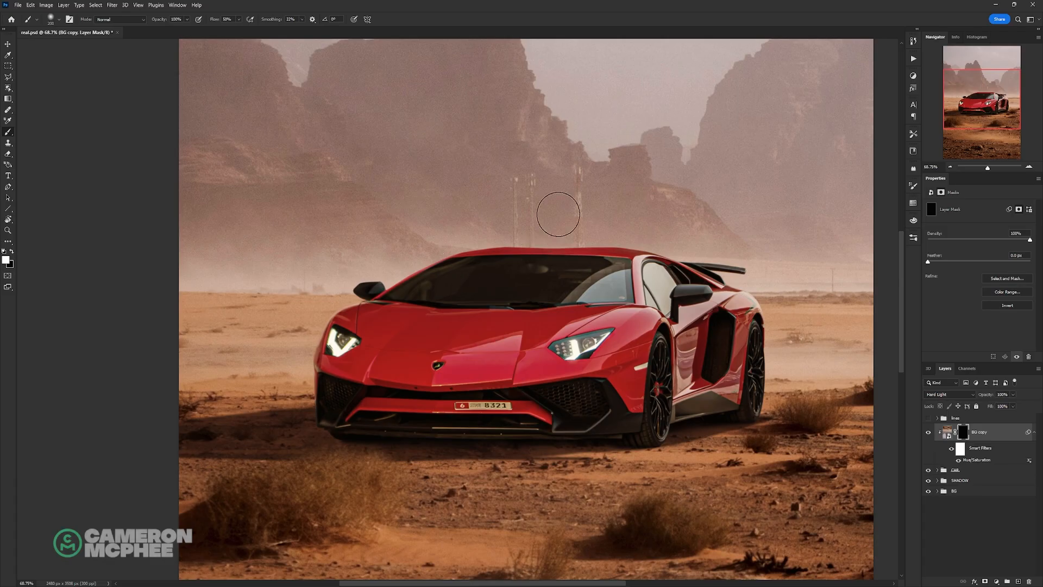
# - Paint white on the BG copy mask over the car's windscreen and bonnet with varying brush sizes to reveal the landscape reflections
pyautogui.moveTo(559, 214); pyautogui.dragTo(528, 214)
pyautogui.scroll(2, 528, 214)
pyautogui.press('[')
pyautogui.press('[')
pyautogui.press('[')
pyautogui.press('[')
pyautogui.moveTo(487, 259)
pyautogui.mouseDown()
pyautogui.moveTo(605, 237)
pyautogui.moveTo(564, 250)
pyautogui.moveTo(649, 245)
pyautogui.moveTo(522, 303)
pyautogui.moveTo(364, 270)
pyautogui.moveTo(412, 278)
pyautogui.moveTo(401, 303)
pyautogui.moveTo(553, 301)
pyautogui.moveTo(587, 274)
pyautogui.moveTo(537, 307)
pyautogui.moveTo(335, 308)
pyautogui.moveTo(506, 346)
pyautogui.mouseUp()
pyautogui.press(']')
pyautogui.press(']')
pyautogui.press(']')
pyautogui.press(']')
pyautogui.moveTo(422, 347)
pyautogui.mouseDown()
pyautogui.moveTo(316, 343)
pyautogui.moveTo(337, 390)
pyautogui.mouseUp()
pyautogui.press('[')
pyautogui.press('[')
pyautogui.press('[')
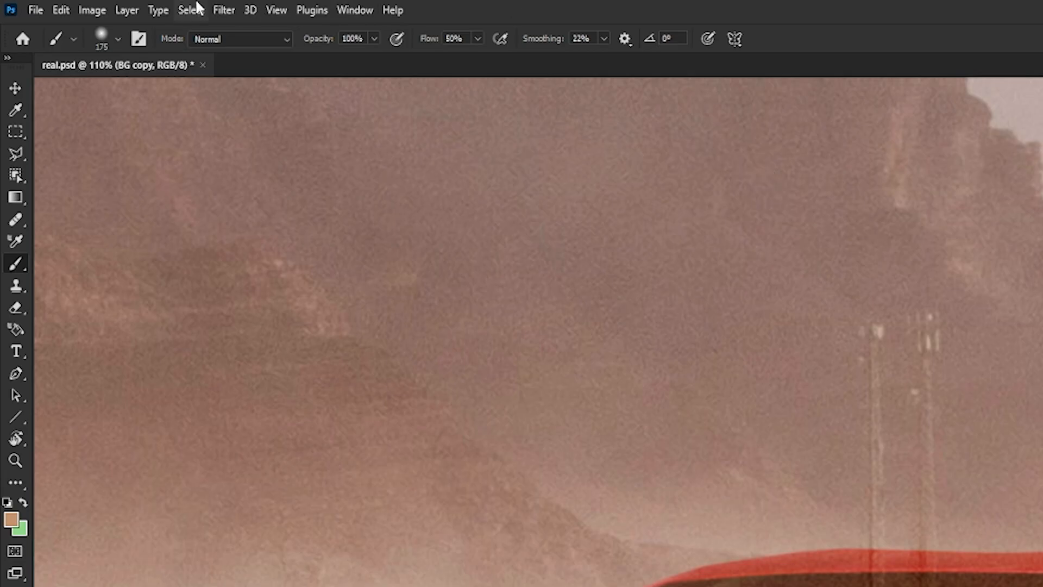
# - Apply a Gaussian Blur smart filter with a 3.1 pixel radius to the BG copy reflection image
pyautogui.click(110, 3)
pyautogui.click(239, 30)
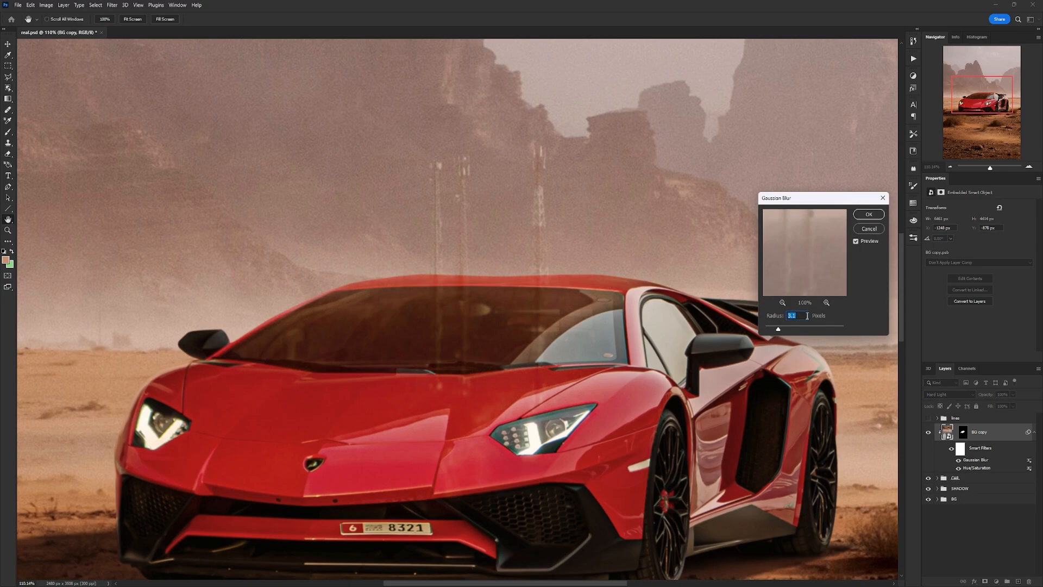
pyautogui.click(865, 214)
pyautogui.scroll(-7, 614, 318)
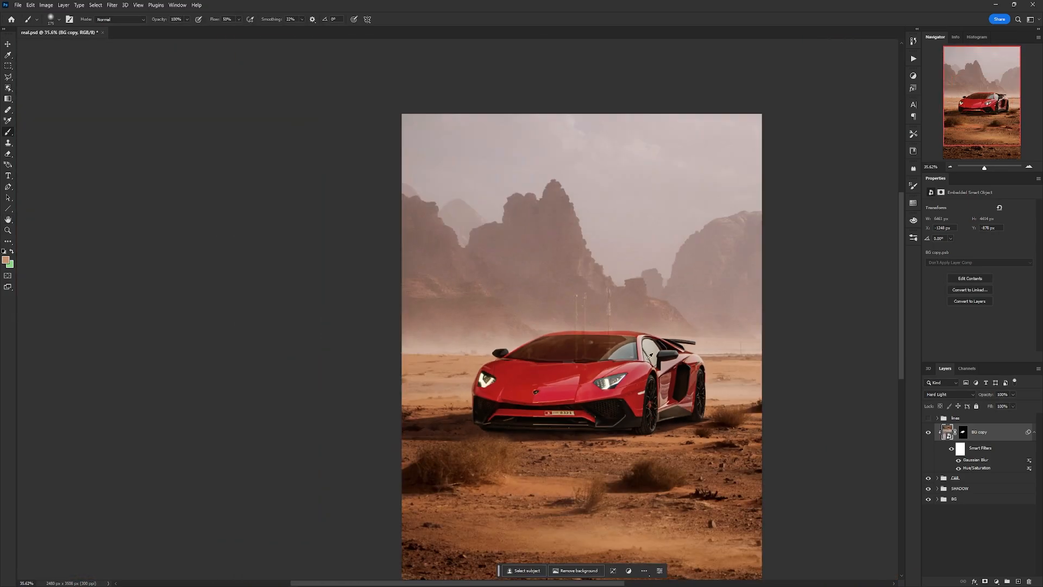
pyautogui.moveTo(654, 352); pyautogui.dragTo(569, 301)
# - Add a layer between CAR and SHADOW, paint soft haze behind the car in a sampled dust colour, and compare it hidden and shown
pyautogui.click(945, 479)
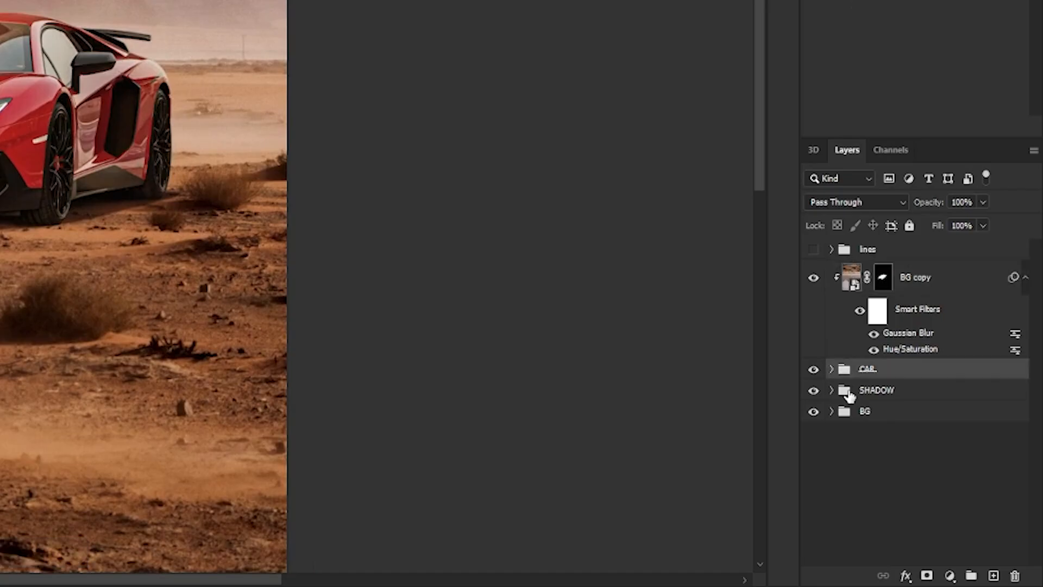
pyautogui.click(945, 488)
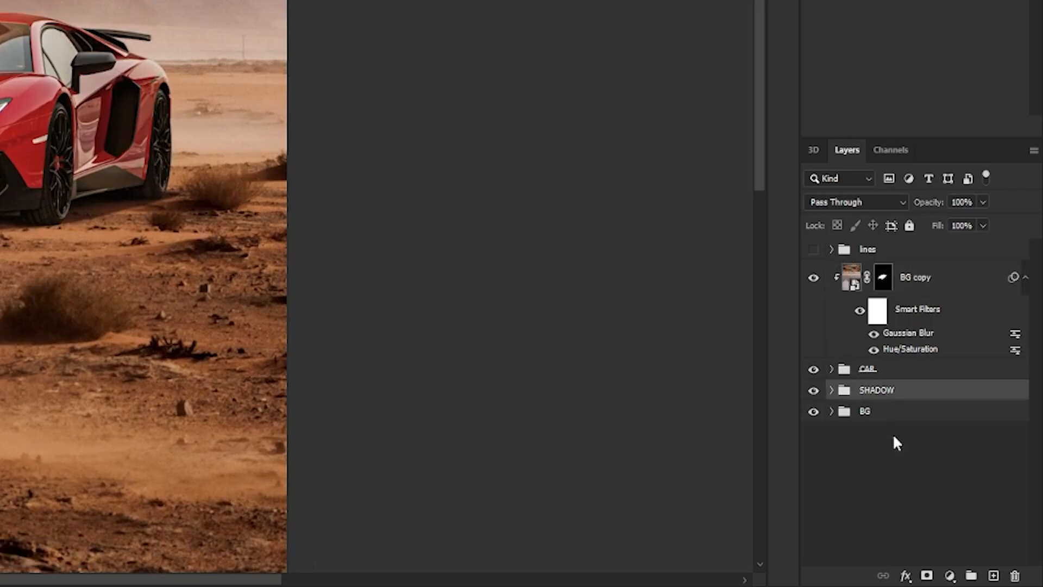
pyautogui.click(995, 574)
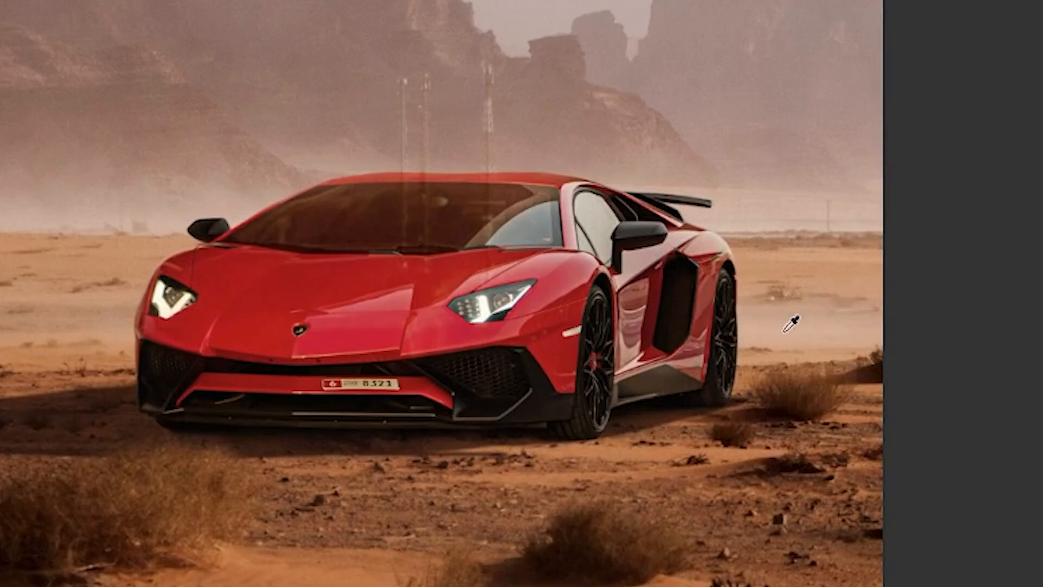
pyautogui.moveTo(789, 324); pyautogui.dragTo(794, 324)
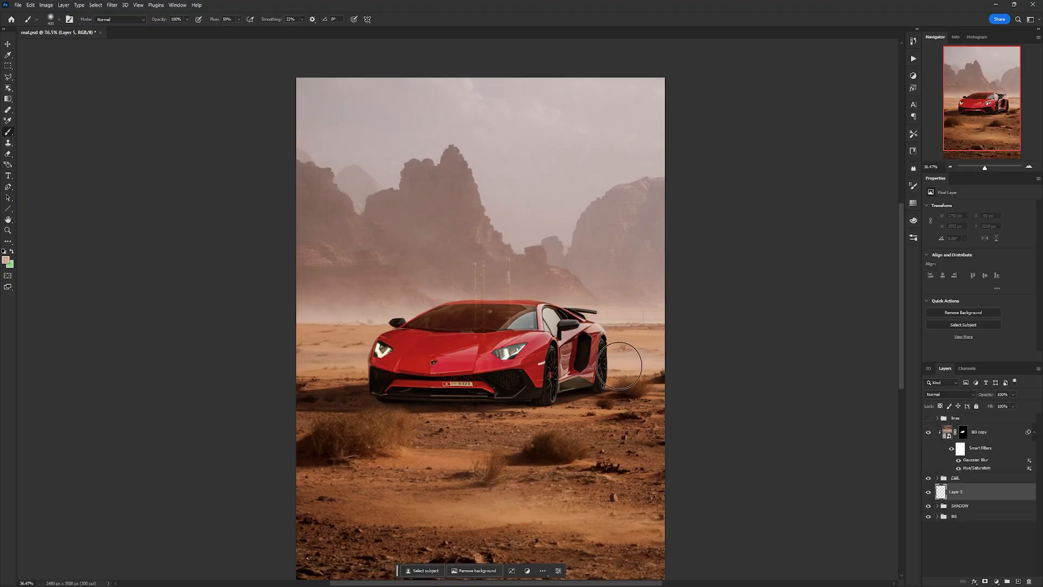
pyautogui.press(']')
pyautogui.moveTo(518, 328)
pyautogui.mouseDown()
pyautogui.moveTo(483, 331)
pyautogui.moveTo(495, 296)
pyautogui.moveTo(369, 313)
pyautogui.mouseUp()
pyautogui.press(']')
pyautogui.press('[')
pyautogui.scroll(-1, 735, 341)
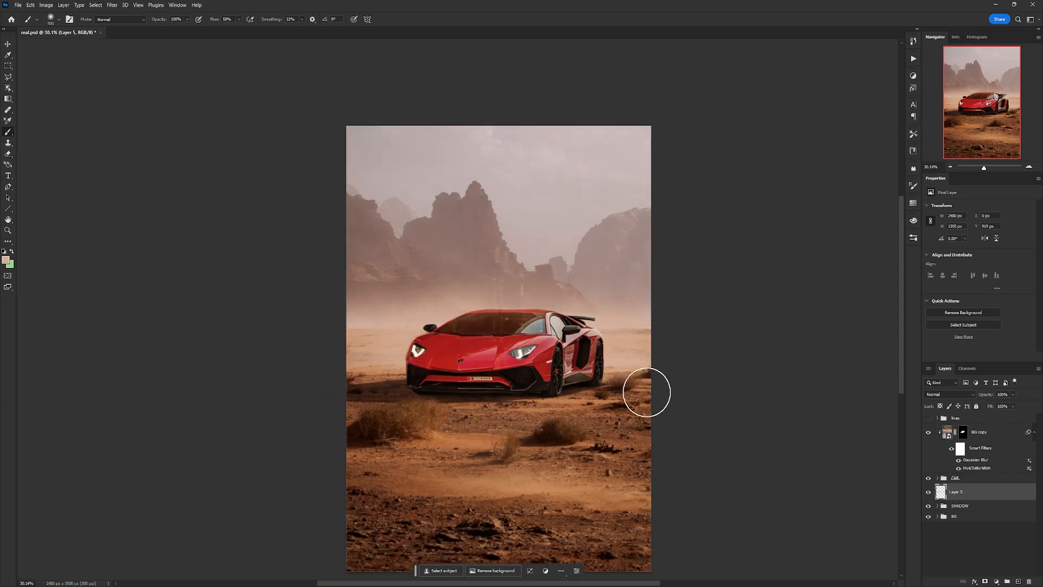
pyautogui.click(929, 493)
pyautogui.click(929, 494)
# - Transform the Layer 5 haze to be flatter and wider than the canvas, and reduce its opacity
pyautogui.hotkey('ctrl', 't')
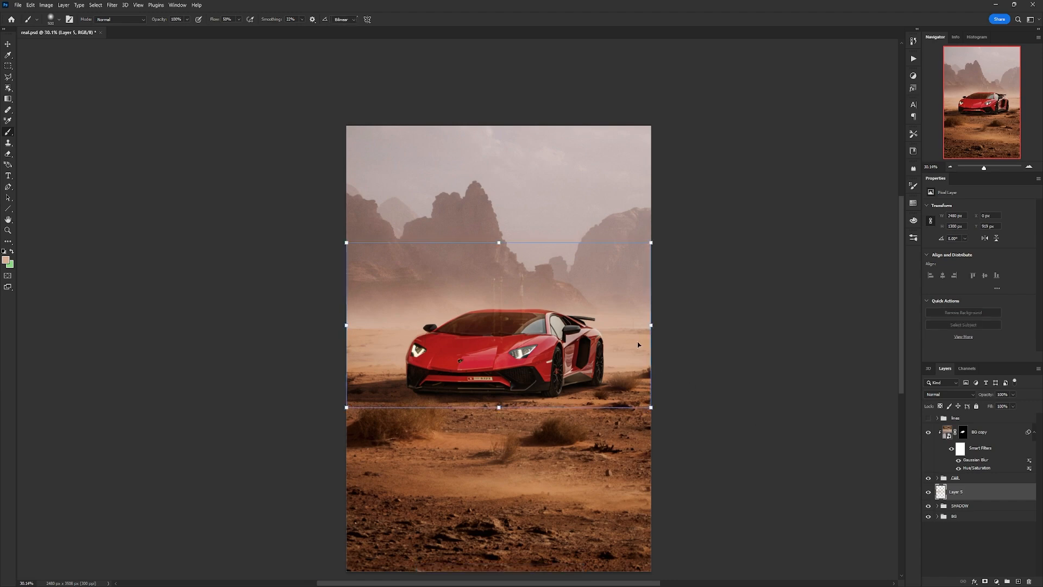
pyautogui.moveTo(498, 407)
pyautogui.mouseDown()
pyautogui.moveTo(496, 379)
pyautogui.moveTo(499, 394)
pyautogui.mouseUp()
pyautogui.moveTo(499, 261); pyautogui.dragTo(506, 242)
pyautogui.moveTo(651, 318); pyautogui.dragTo(656, 318)
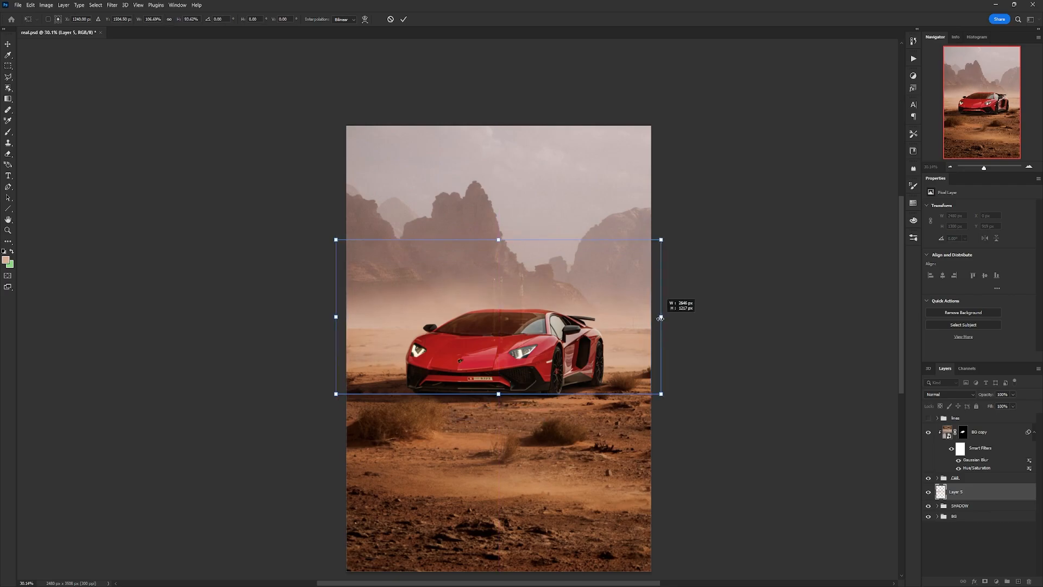
pyautogui.moveTo(657, 319); pyautogui.dragTo(673, 318)
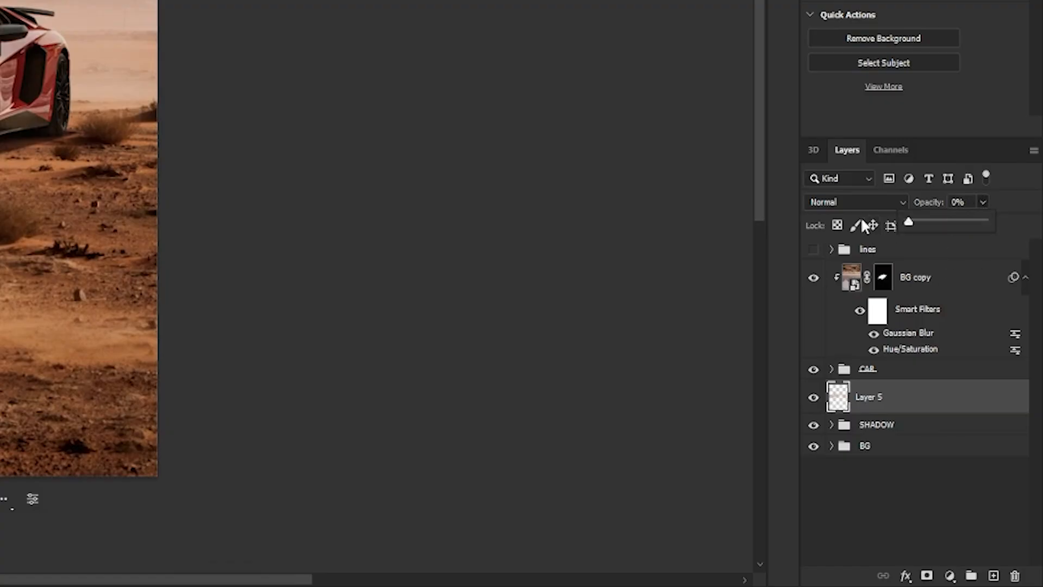
pyautogui.moveTo(909, 222); pyautogui.dragTo(960, 224)
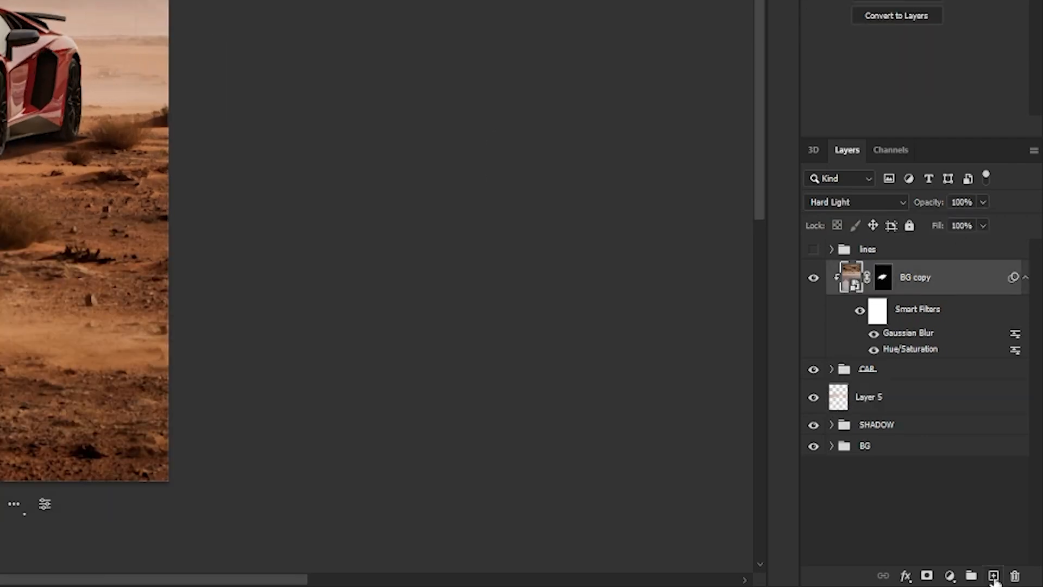
# - Add a layer above BG copy and paint soft dust in sampled ground colours along the ground in front of the car
pyautogui.click(993, 575)
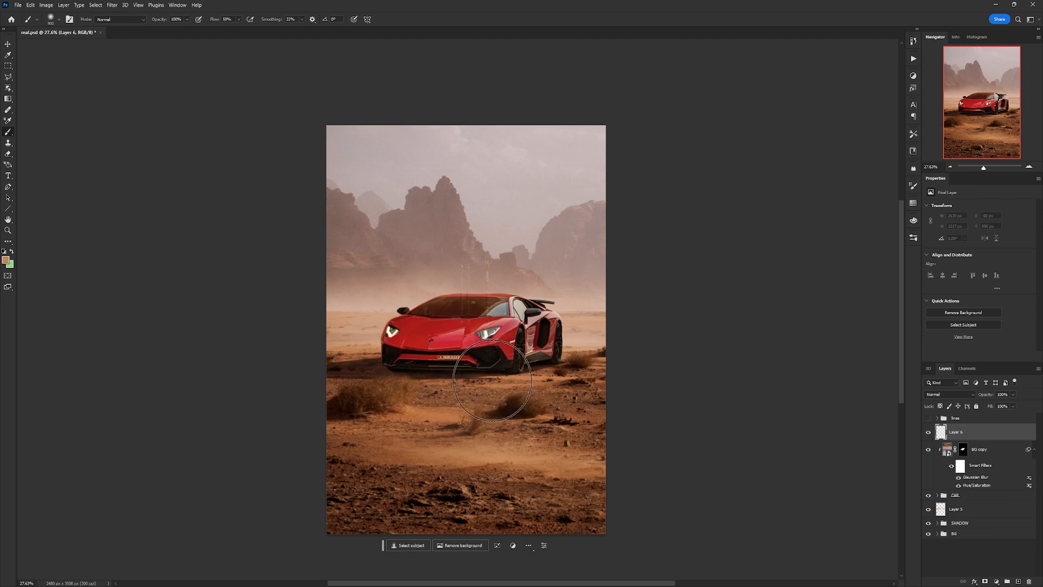
pyautogui.moveTo(493, 380)
pyautogui.mouseDown()
pyautogui.moveTo(470, 380)
pyautogui.moveTo(587, 377)
pyautogui.moveTo(411, 389)
pyautogui.mouseUp()
pyautogui.keyDown('alt'); pyautogui.click(348, 380); pyautogui.keyUp('alt')
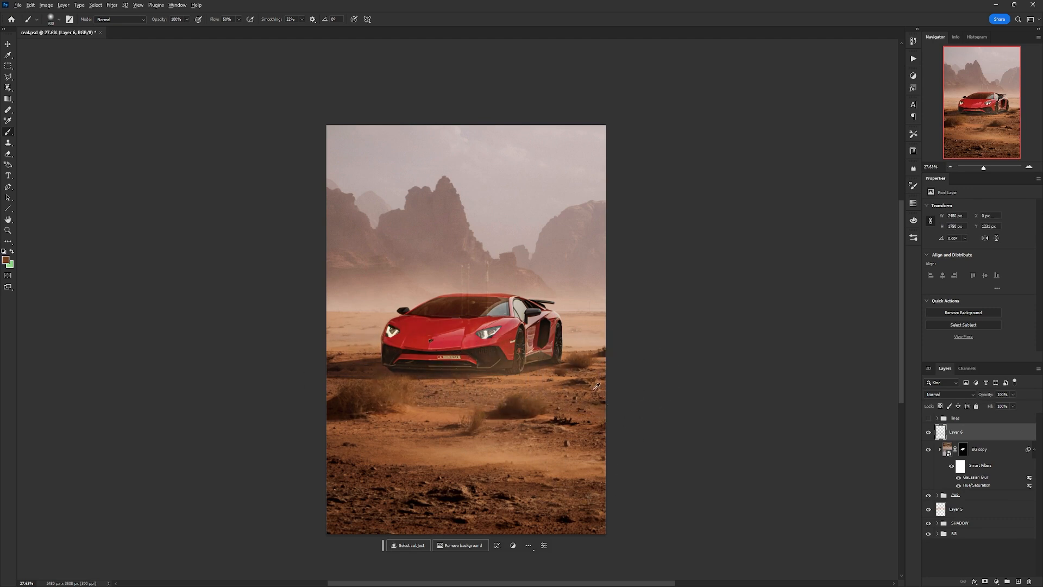
pyautogui.scroll(-1, 480, 281)
pyautogui.scroll(1, 480, 281)
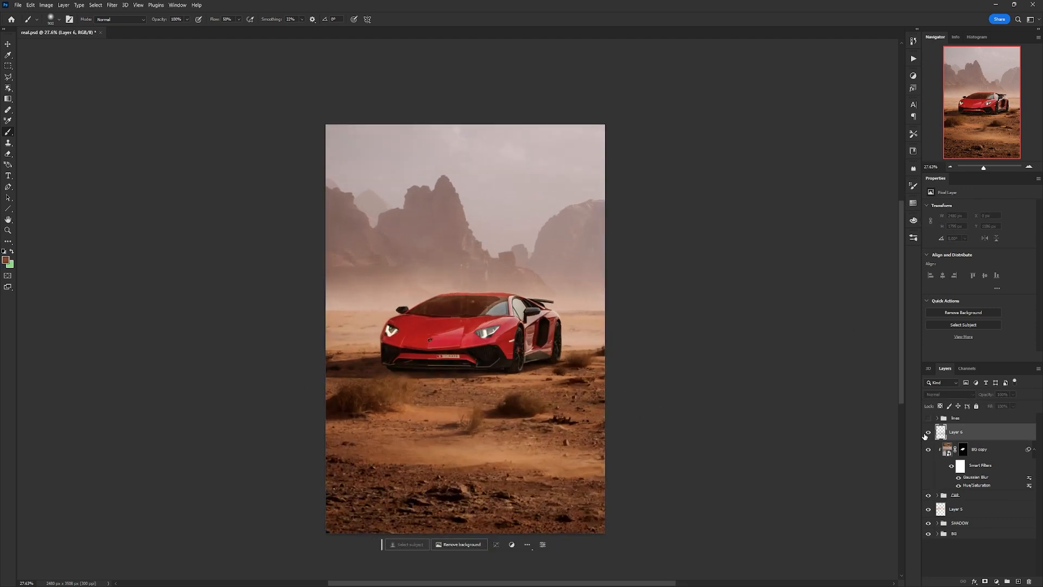
# - Enlarge the Layer 6 dust to about 2719 px wide and set its opacity to 75%
pyautogui.hotkey('ctrl', 't')
pyautogui.press('Return')
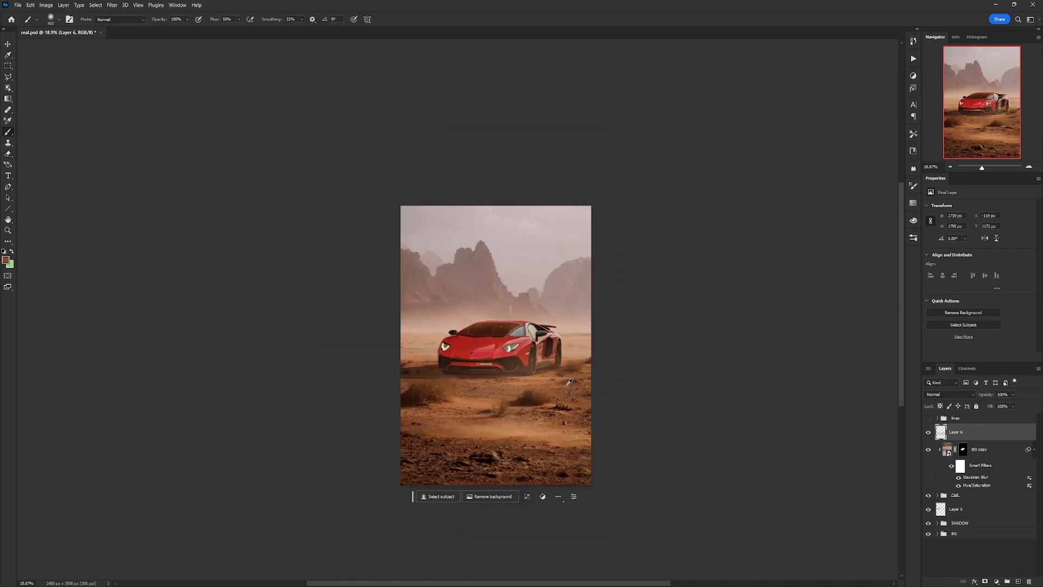
pyautogui.moveTo(1014, 395); pyautogui.dragTo(993, 407)
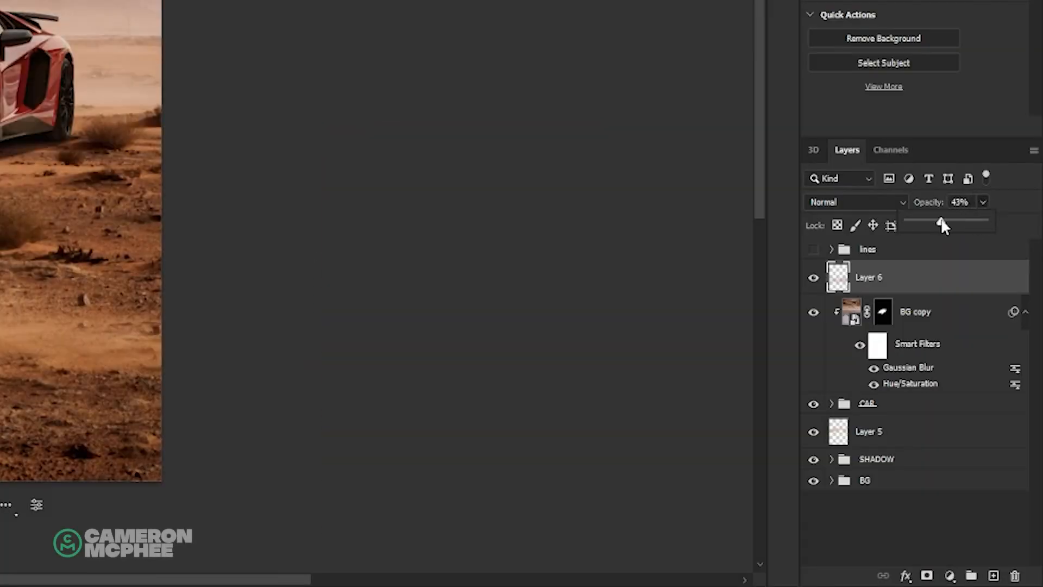
pyautogui.moveTo(942, 221); pyautogui.dragTo(965, 218)
pyautogui.moveTo(381, 117); pyautogui.dragTo(303, 109)
pyautogui.scroll(-2, 304, 109)
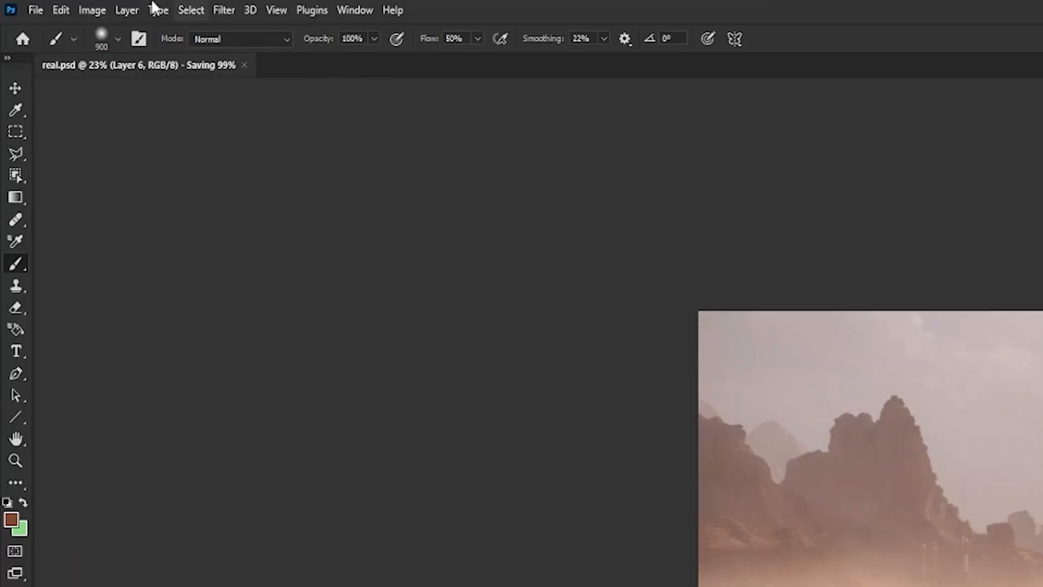
# - Flip the canvas horizontally to check the composition, and undo the flip
pyautogui.click(92, 10)
pyautogui.moveTo(130, 170)
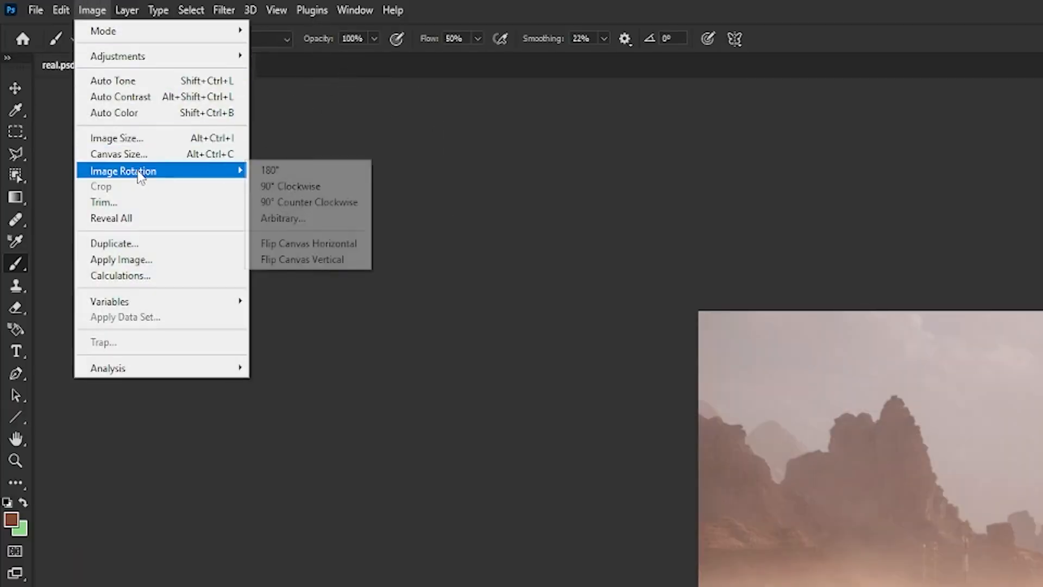
pyautogui.click(326, 243)
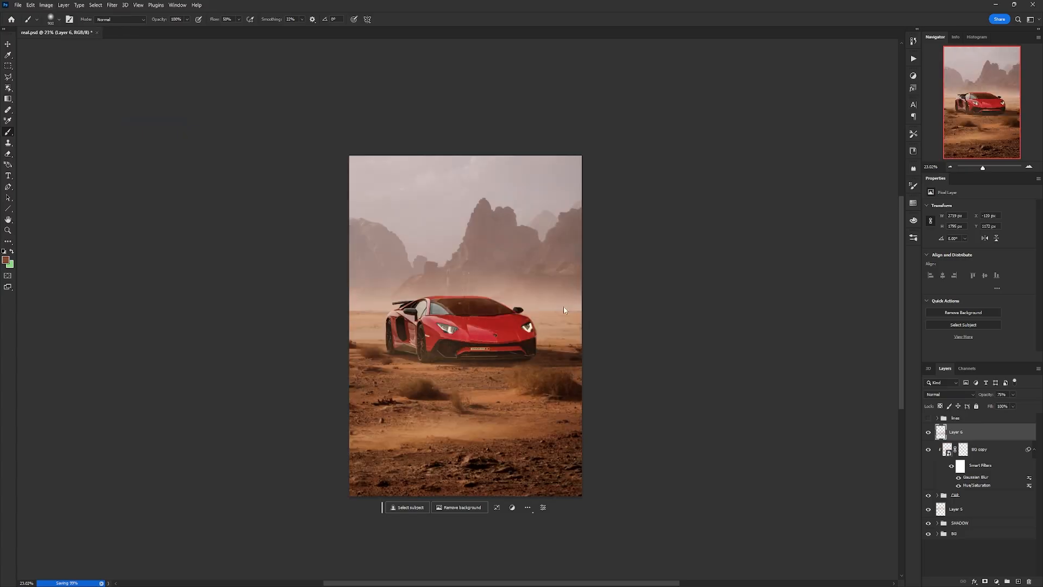
pyautogui.hotkey('ctrl', 'z')
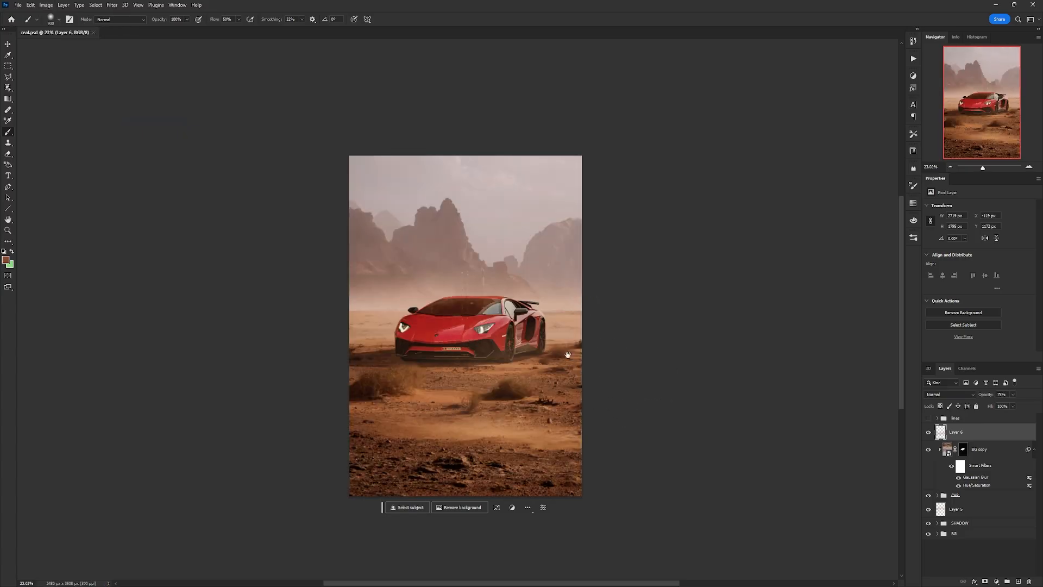
# - Hide Layer 6 and add a new clipped layer directly above the edges layer in the CAR group
pyautogui.scroll(10, 537, 343)
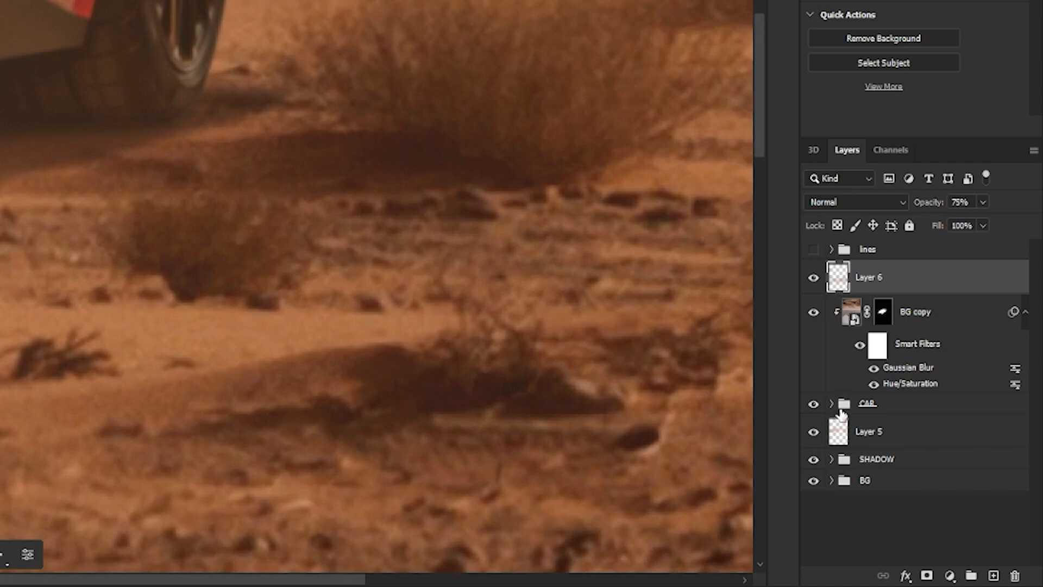
pyautogui.click(832, 403)
pyautogui.click(870, 442)
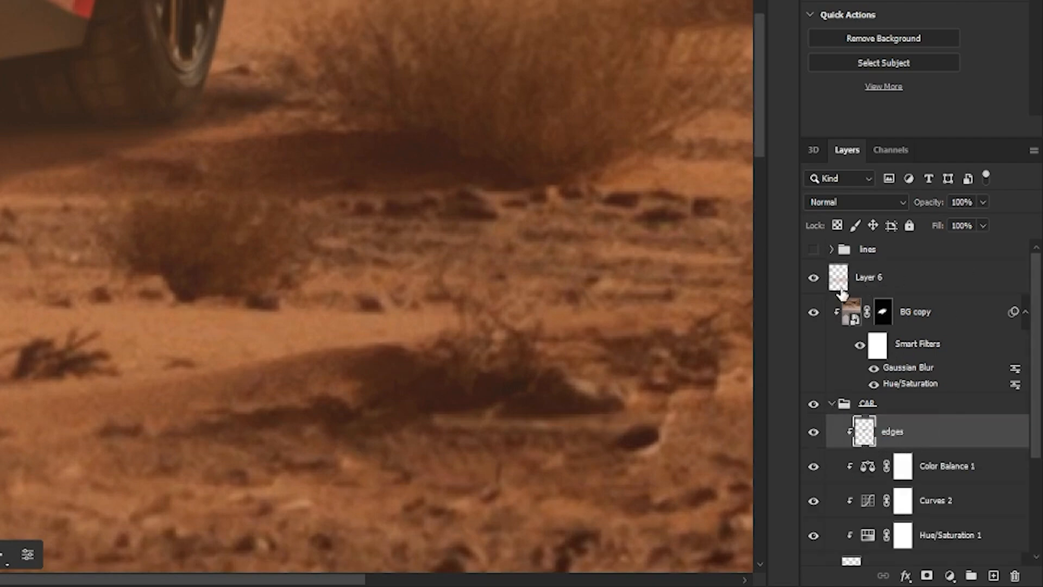
pyautogui.click(815, 278)
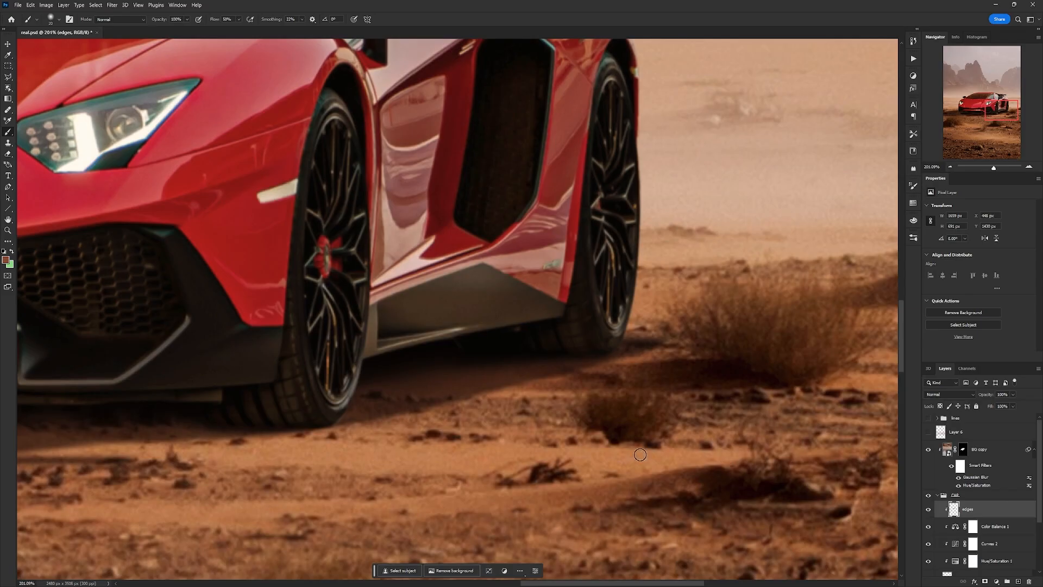
pyautogui.keyDown('alt'); pyautogui.click(339, 413); pyautogui.keyUp('alt')
pyautogui.moveTo(274, 7); pyautogui.dragTo(202, 37)
pyautogui.click(1019, 581)
pyautogui.hotkey('ctrl', 'alt', 'g')
# - Paint sampled surrounding colours softly around the car's rear wheel and lower side on the new clipped layer
pyautogui.moveTo(627, 278); pyautogui.dragTo(607, 340)
pyautogui.keyDown('alt'); pyautogui.click(608, 340); pyautogui.keyUp('alt')
pyautogui.press(']')
pyautogui.press(']')
pyautogui.press(']')
pyautogui.press(']')
pyautogui.moveTo(593, 426)
pyautogui.mouseDown()
pyautogui.moveTo(607, 346)
pyautogui.moveTo(600, 174)
pyautogui.mouseUp()
pyautogui.moveTo(596, 201); pyautogui.dragTo(598, 319)
pyautogui.scroll(-4, 599, 319)
pyautogui.scroll(-7, 507, 375)
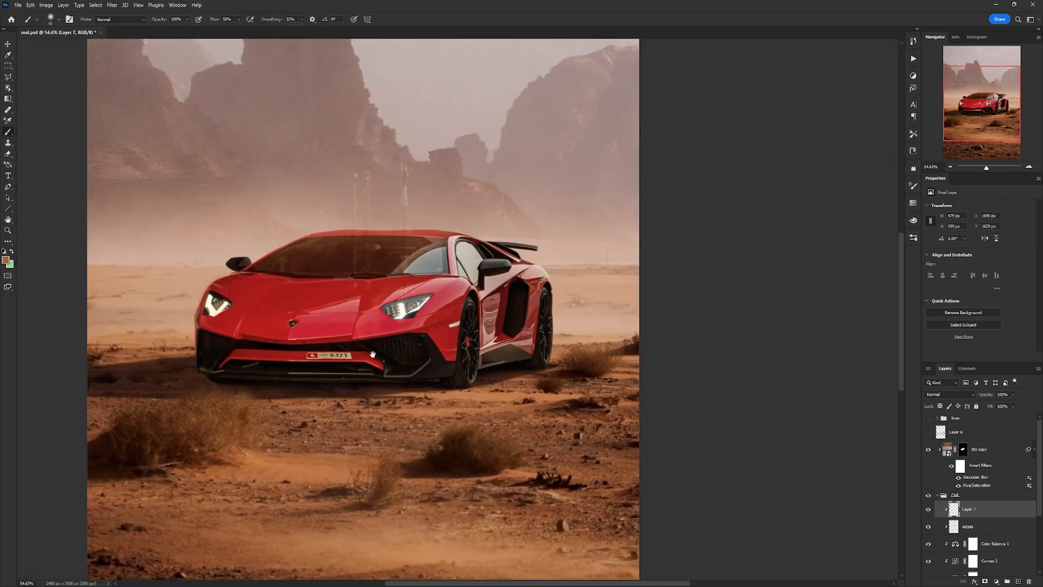
pyautogui.scroll(6, 111, 375)
pyautogui.keyDown('alt'); pyautogui.click(382, 370); pyautogui.keyUp('alt')
pyautogui.scroll(-4, 382, 371)
pyautogui.scroll(-4, 382, 370)
# - Show Layer 6 again and set its opacity to 65%
pyautogui.click(812, 281)
pyautogui.scroll(-3, 85, 163)
pyautogui.scroll(2, 78, 191)
pyautogui.scroll(-2, 78, 190)
pyautogui.scroll(3, 49, 217)
pyautogui.click(885, 292)
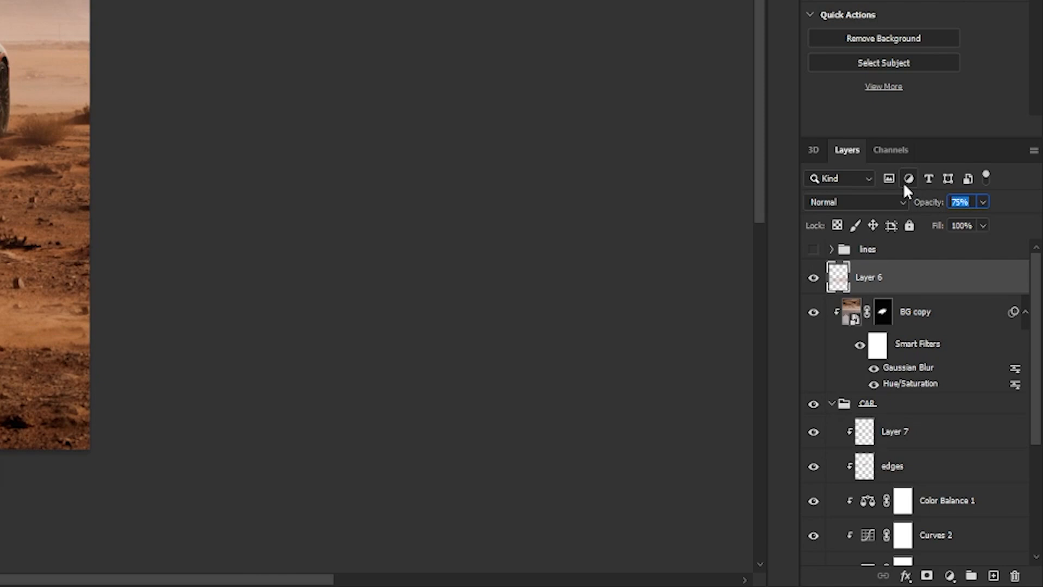
pyautogui.write('65')
pyautogui.press('Return')
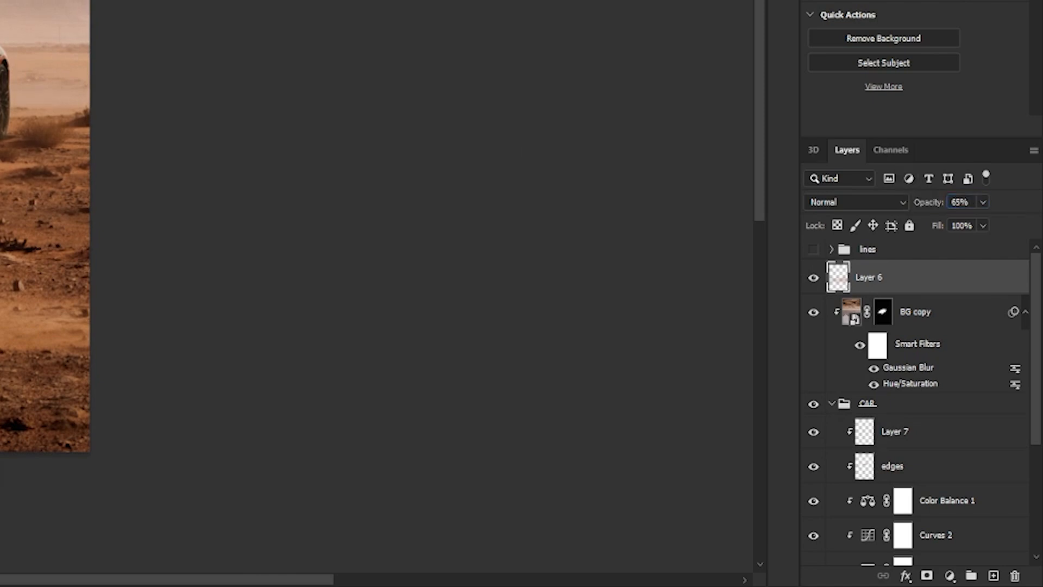
# - Add a Curves adjustment above Layer 6 with a gentle S-curve, shadow point at input 65 and output 63, and compare it hidden and shown
pyautogui.click(949, 576)
pyautogui.click(976, 357)
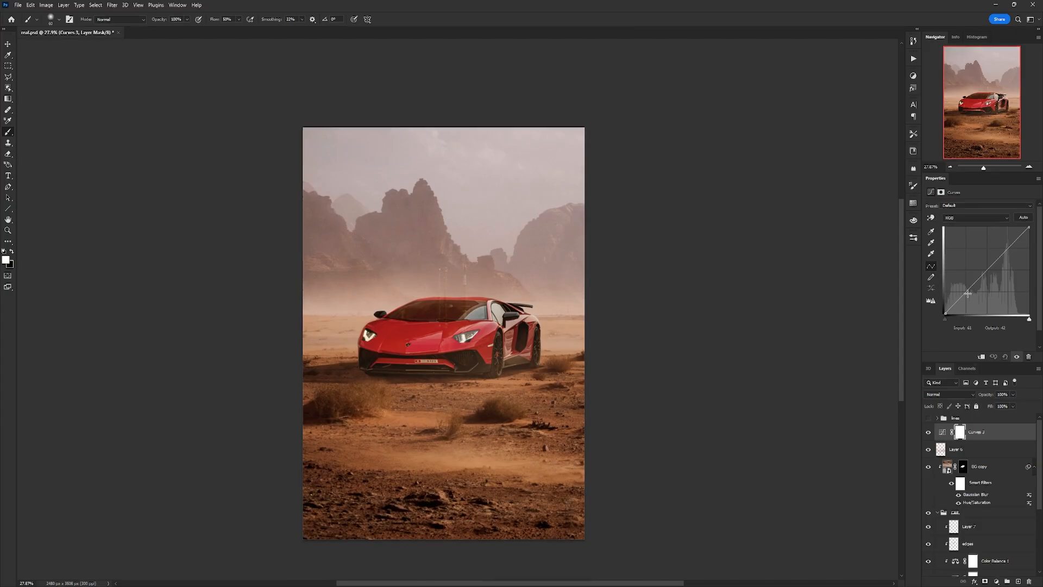
pyautogui.moveTo(1007, 252)
pyautogui.mouseDown()
pyautogui.moveTo(1007, 234)
pyautogui.moveTo(1003, 248)
pyautogui.mouseUp()
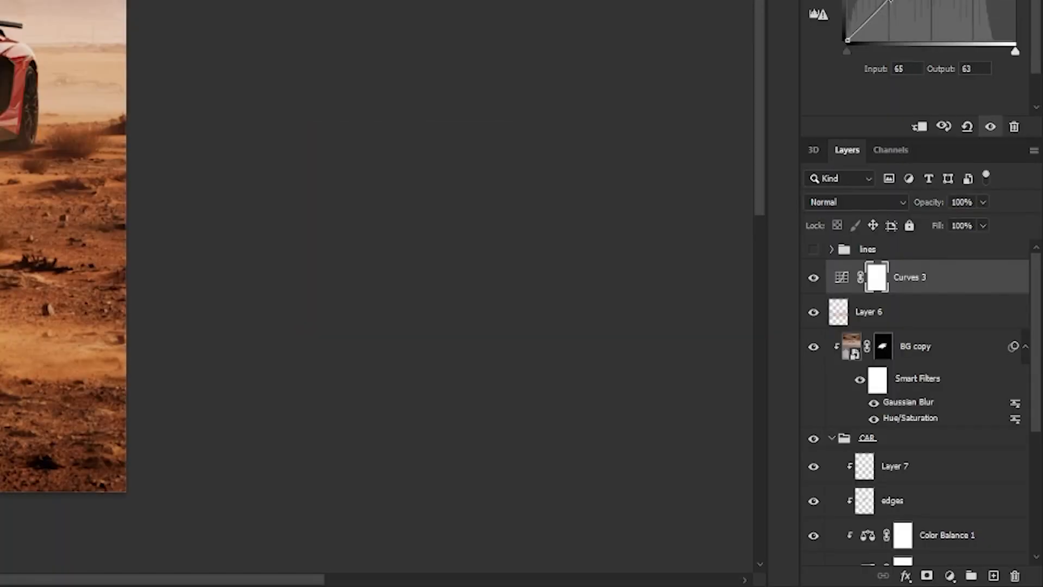
pyautogui.click(814, 278)
pyautogui.click(816, 279)
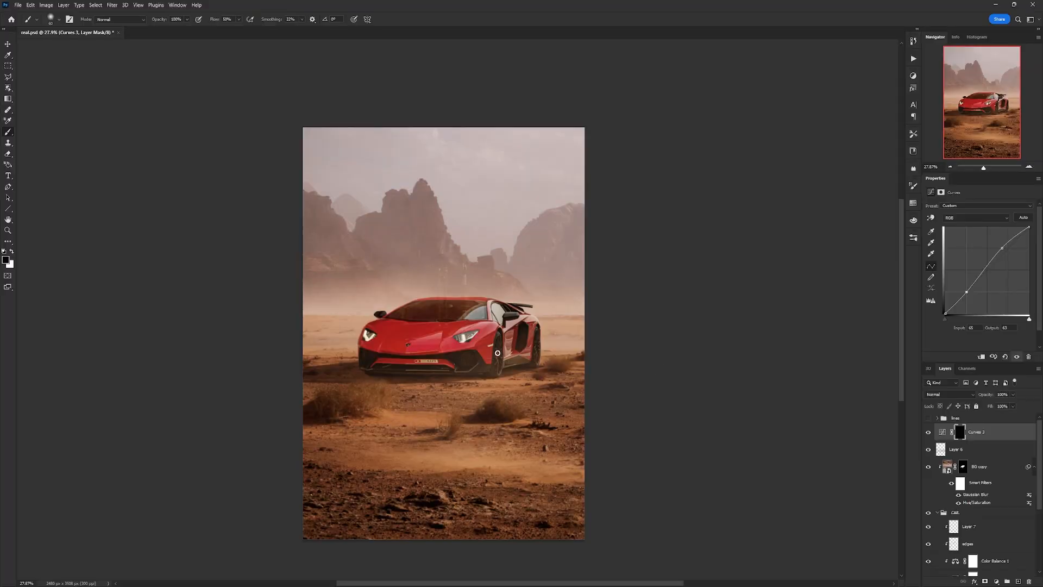
# - Invert the Curves 3 mask to black and paint white over the rear of the car with a much larger soft brush
pyautogui.press(']')
pyautogui.press(']')
pyautogui.press(']')
pyautogui.press(']')
pyautogui.press(']')
pyautogui.press(']')
pyautogui.press(']')
pyautogui.press(']')
pyautogui.press(']')
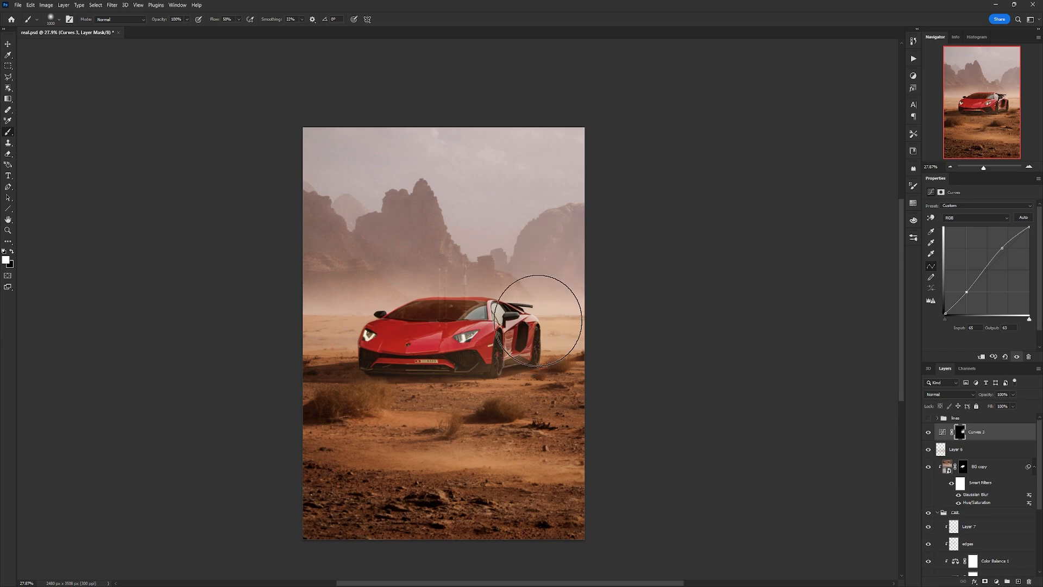
# - Transform the painted area of the Curves 3 mask and reduce the adjustment layer's opacity
pyautogui.scroll(-3, 457, 310)
pyautogui.hotkey('ctrl', 't')
pyautogui.moveTo(440, 300)
pyautogui.mouseDown()
pyautogui.moveTo(341, 300)
pyautogui.moveTo(461, 300)
pyautogui.moveTo(442, 300)
pyautogui.mouseUp()
pyautogui.press('Return')
pyautogui.scroll(4, 487, 359)
pyautogui.click(943, 432)
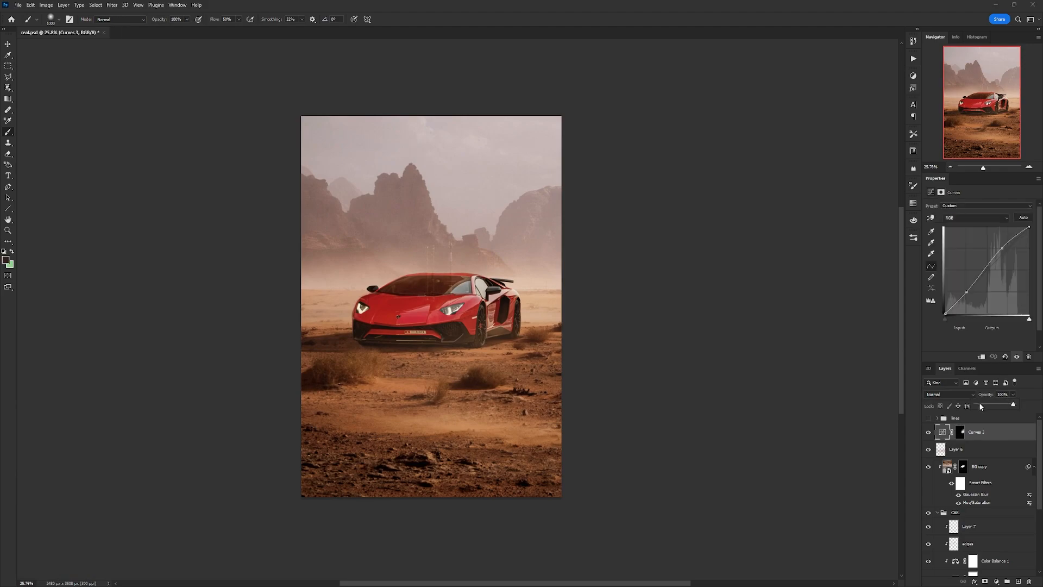
pyautogui.moveTo(1013, 394); pyautogui.dragTo(977, 408)
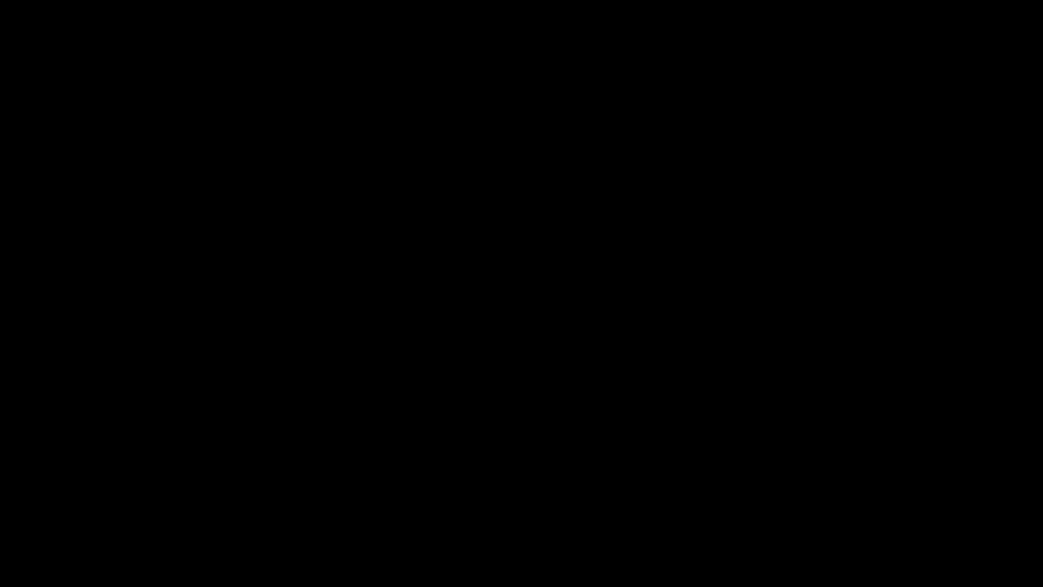